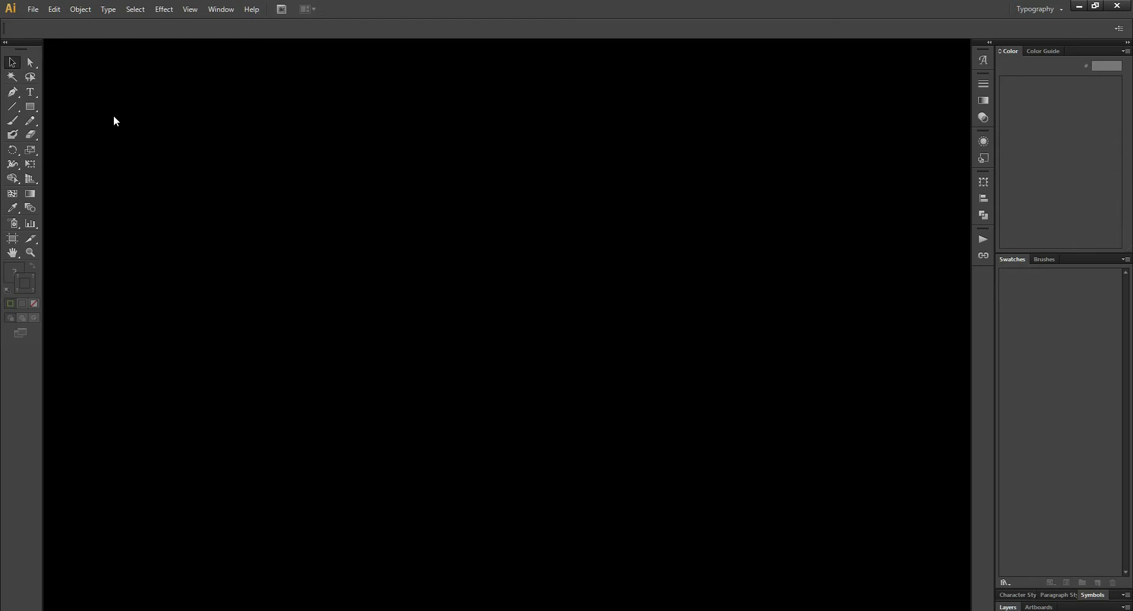
- Create a new A4 landscape document in pixel units named 'Cat Air'
click(36, 9)
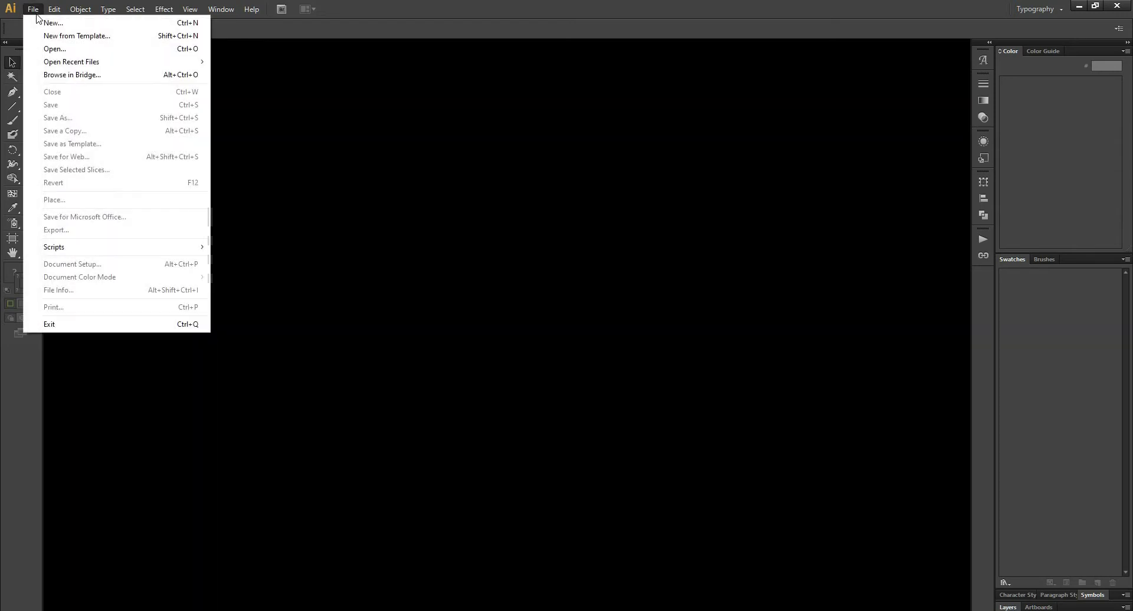
click(39, 21)
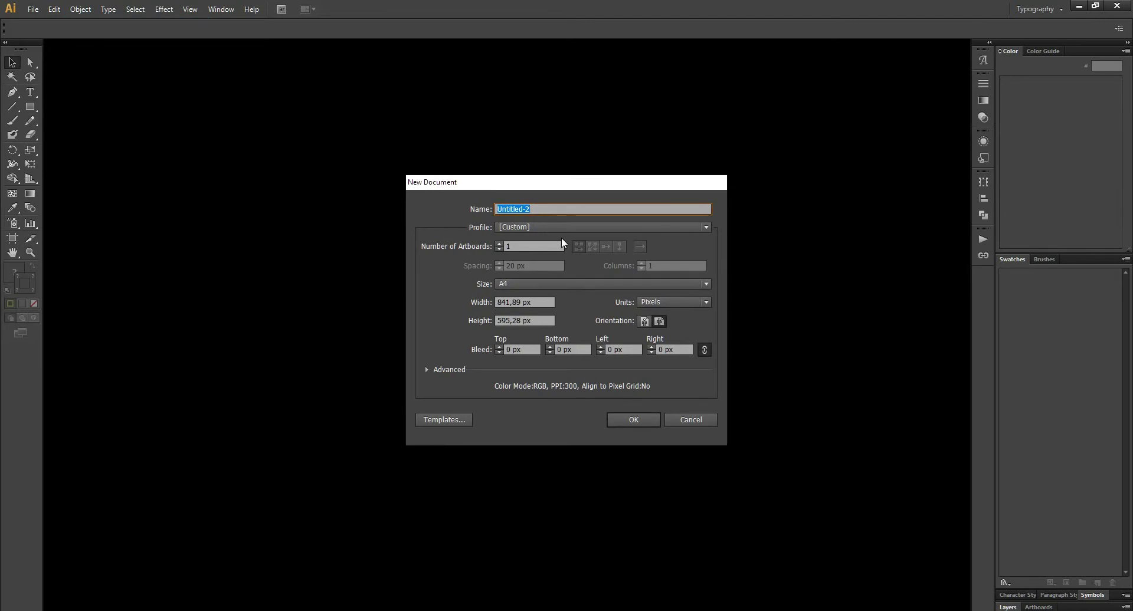
text(Ca)
key(Left)
key(Left)
key(Left)
click(532, 284)
click(533, 285)
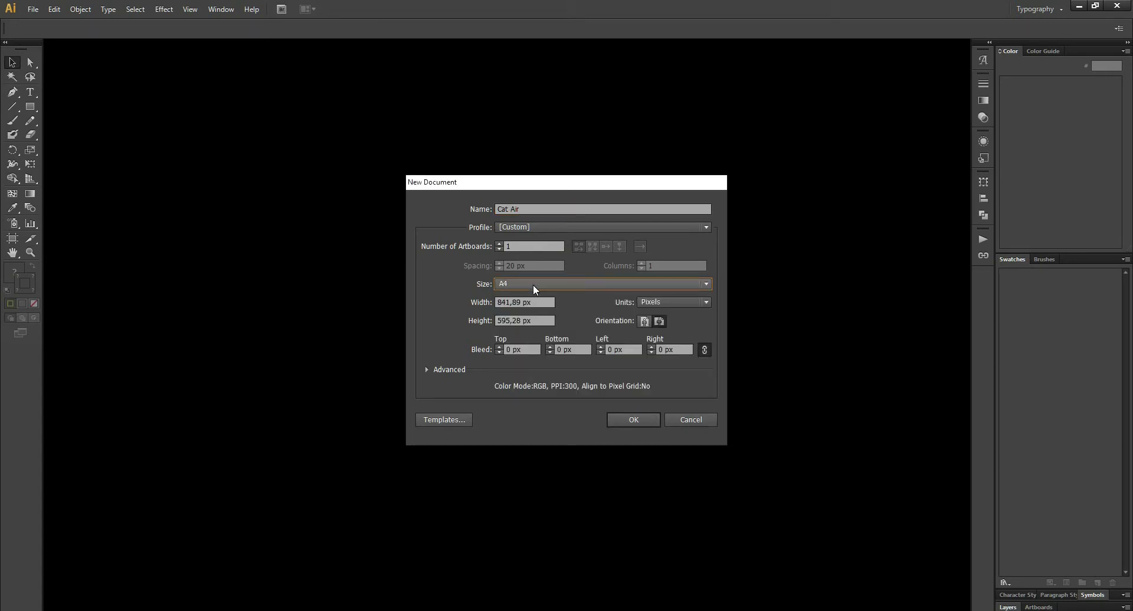
click(629, 417)
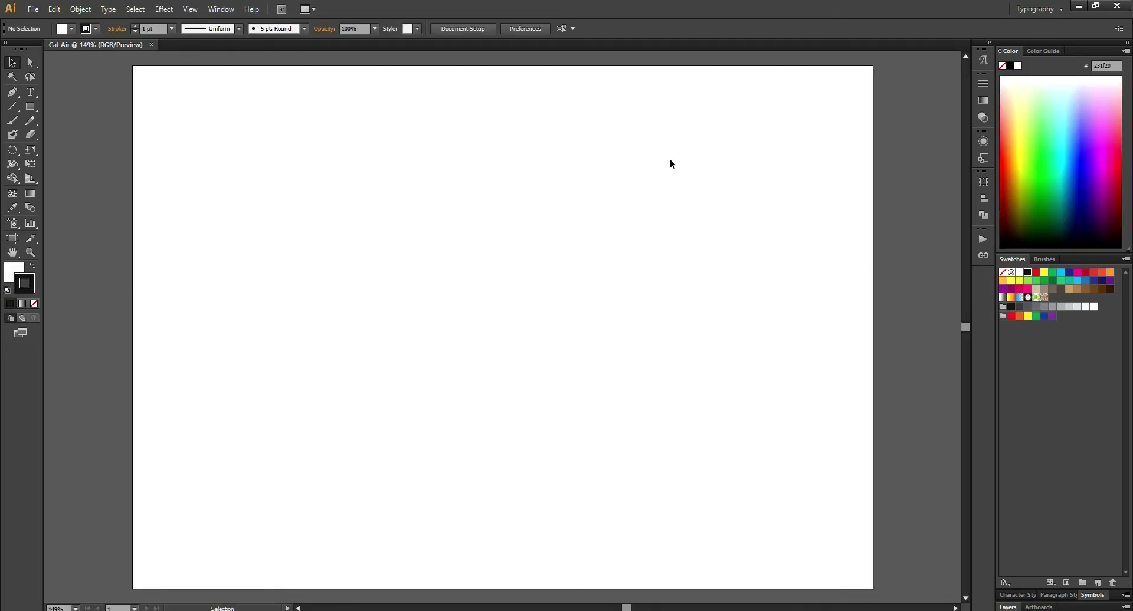
- Keep the Typography workspace and show the Brushes panel
click(1026, 9)
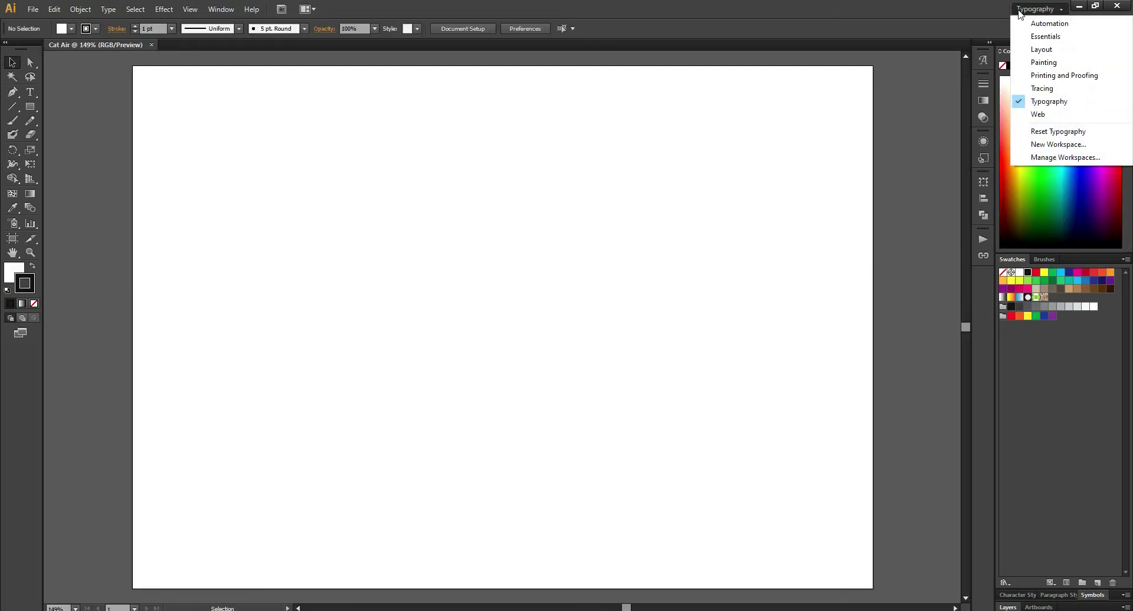
click(1051, 103)
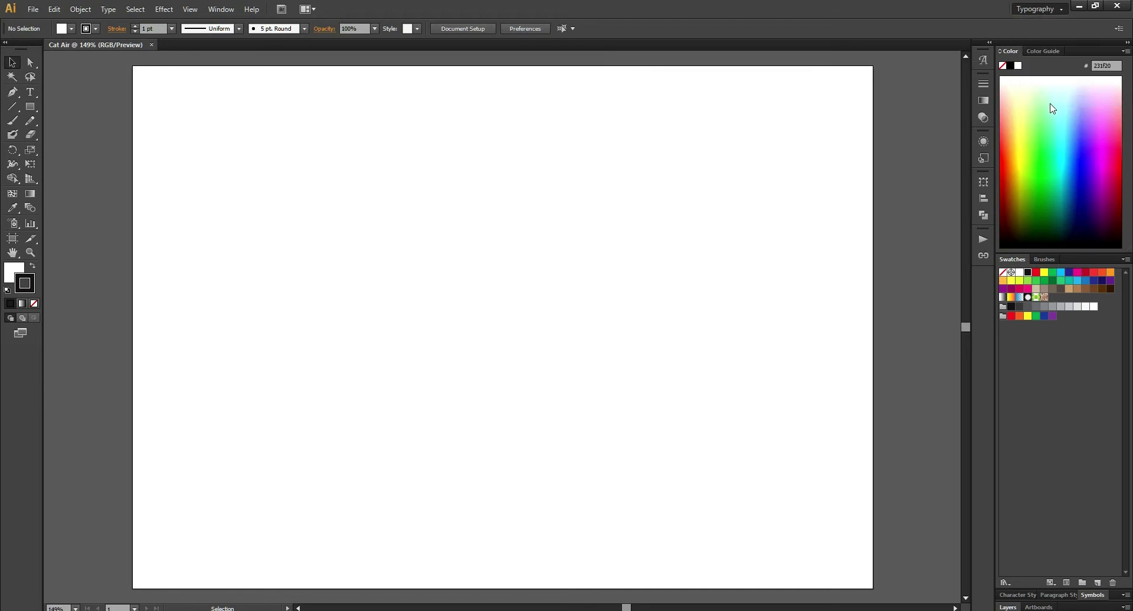
click(221, 9)
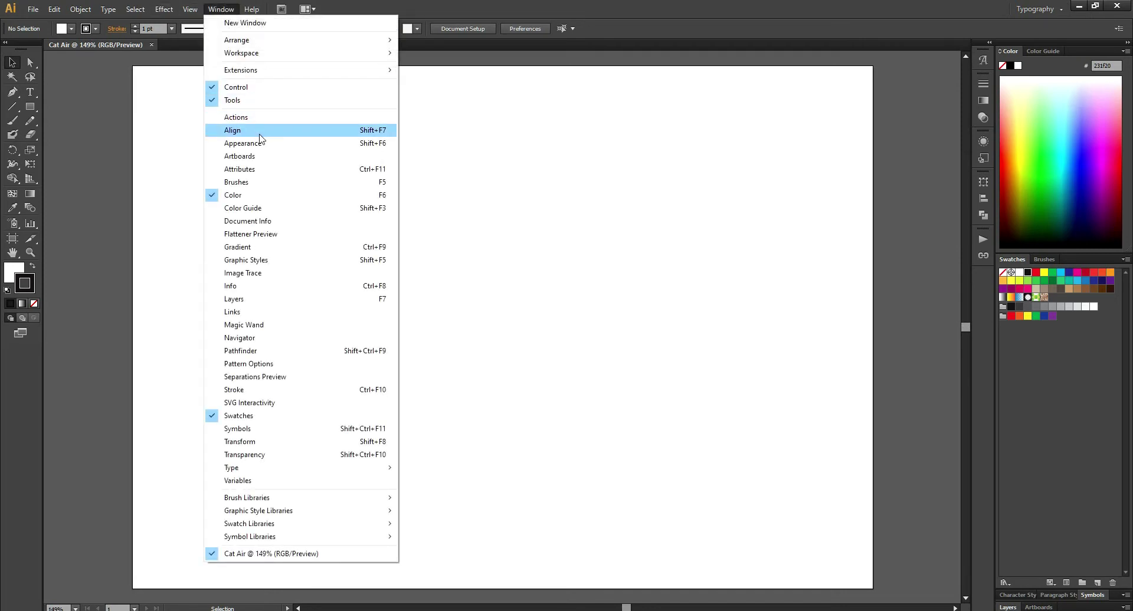
click(260, 182)
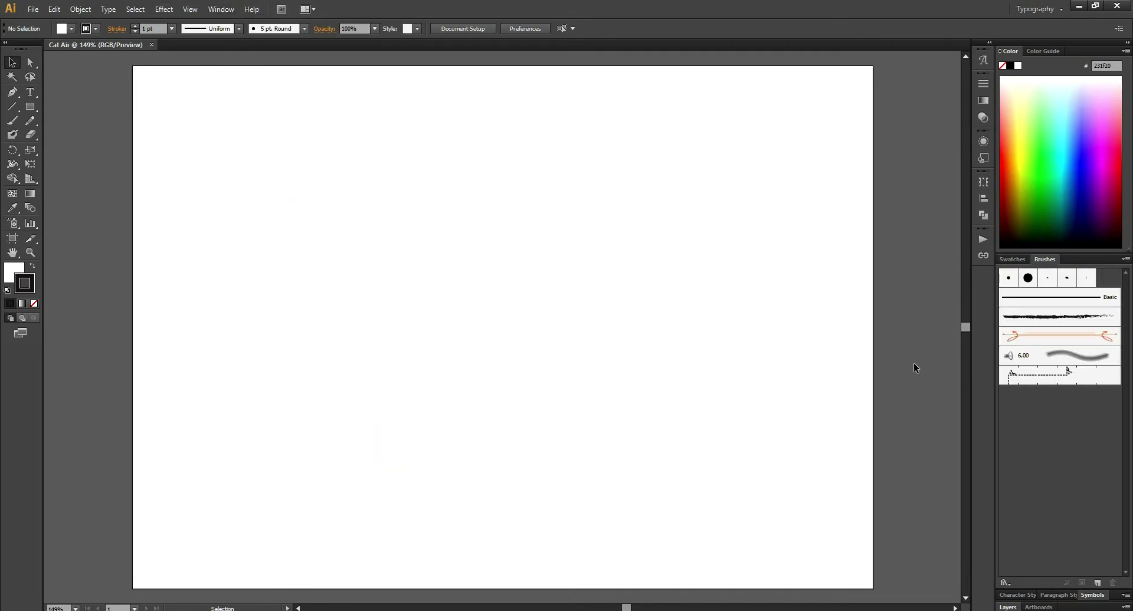
- Load the Artistic_Watercolor brush library, then return to the colour swatches
click(1006, 583)
mouse_move(1053, 473)
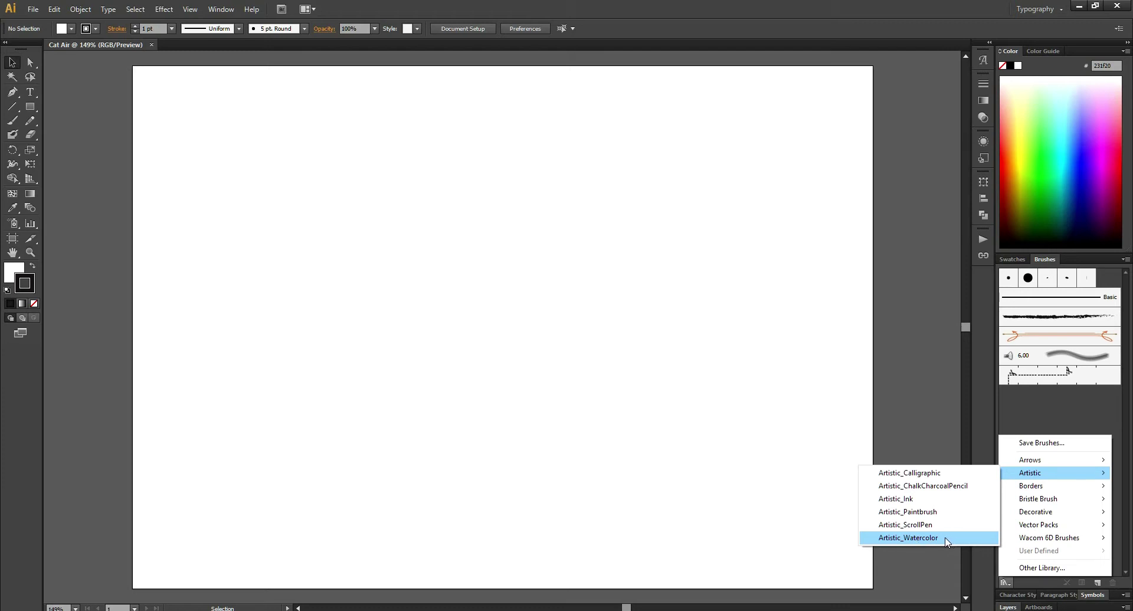
click(916, 538)
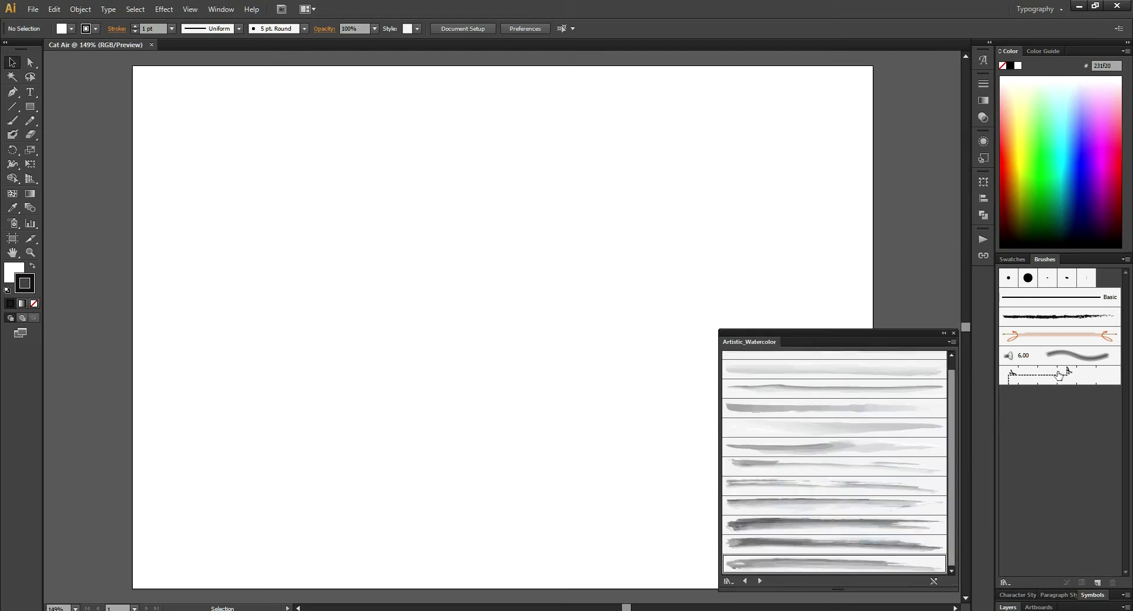
scroll(865, 455, up, 1)
scroll(862, 447, down, 1)
scroll(951, 437, up, 1)
scroll(954, 434, down, 1)
click(1014, 259)
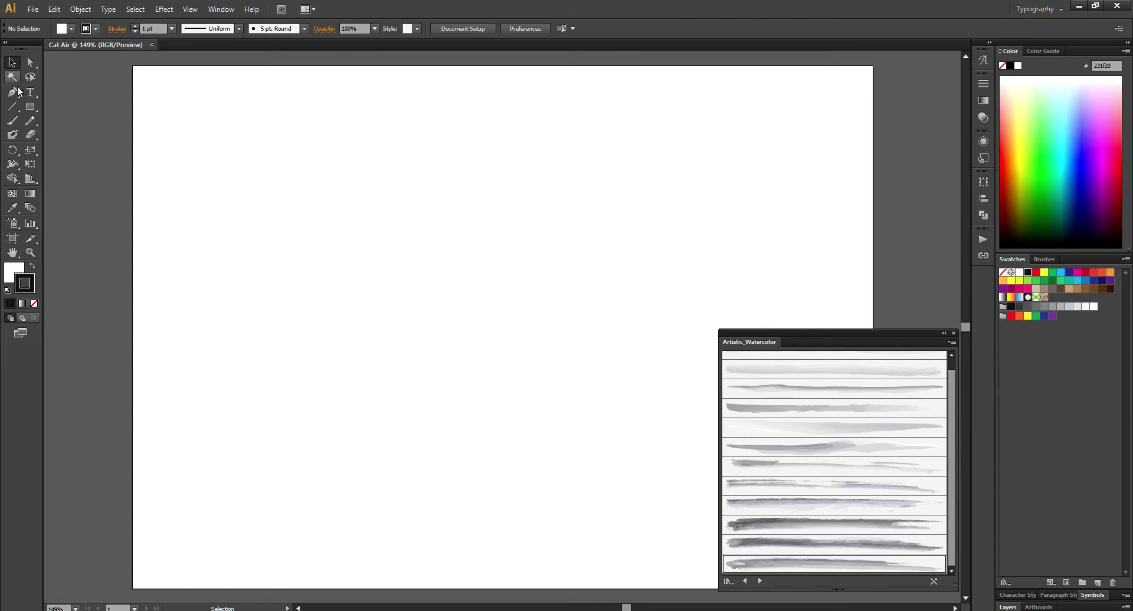
- With the Paintbrush in light brown and a watercolor brush, paint crossing left and right trunk branches
click(14, 122)
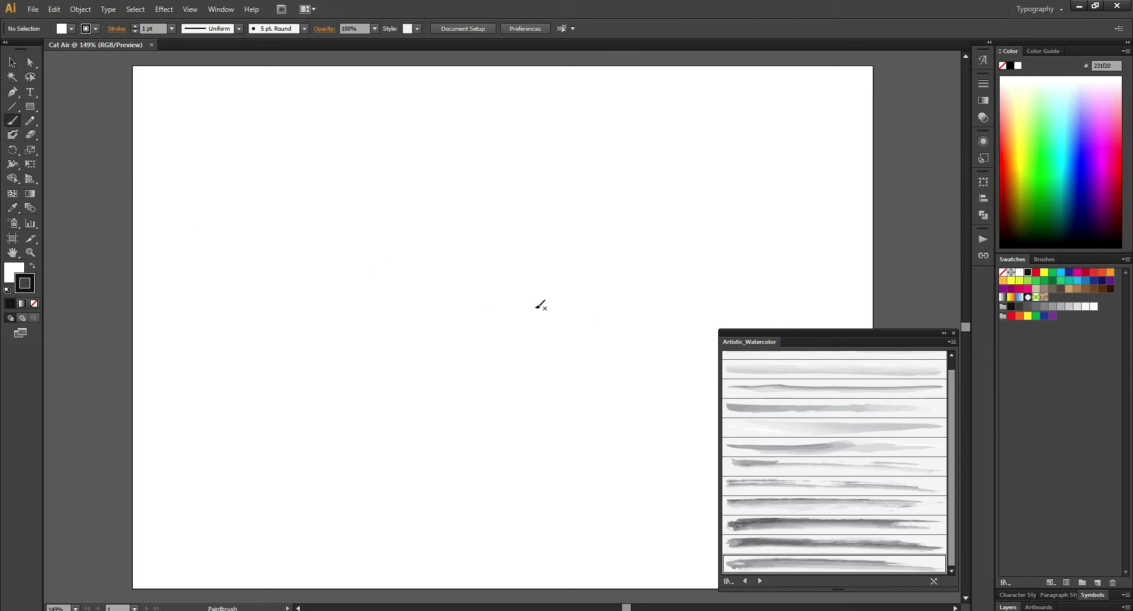
click(1102, 290)
click(1094, 289)
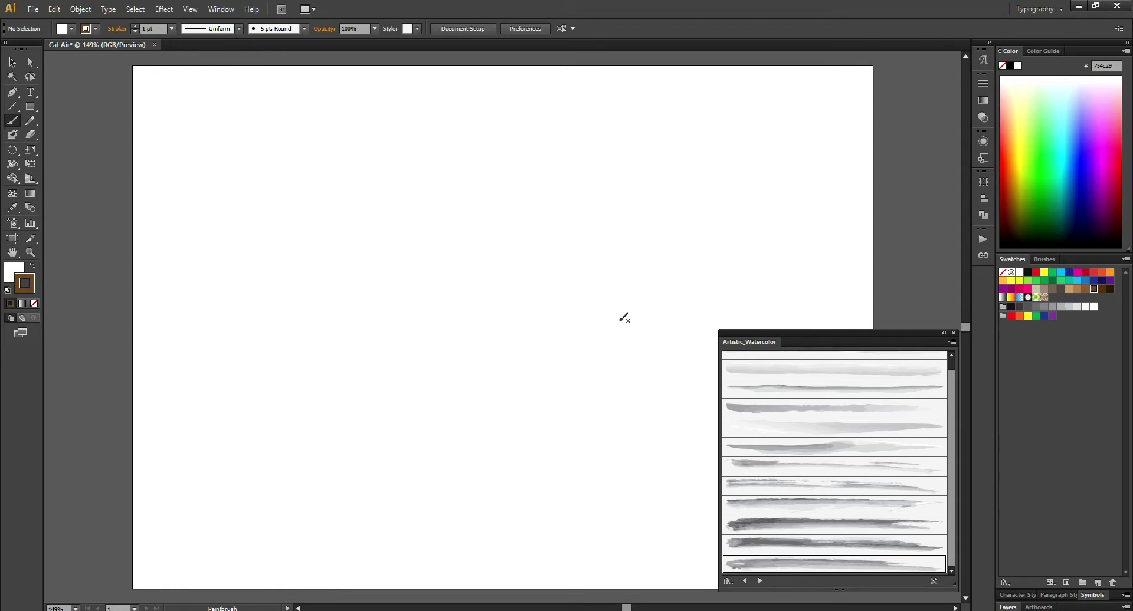
click(820, 543)
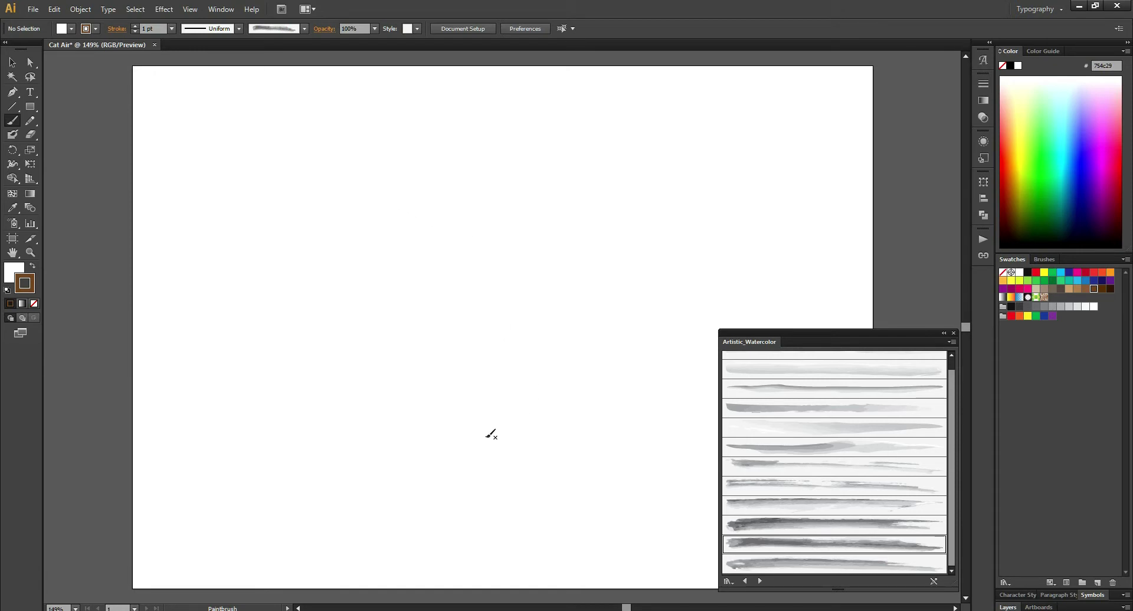
mouse_move(429, 468)
mouse_down()
mouse_move(476, 353)
mouse_move(464, 274)
mouse_up()
drag(386, 208, 349, 165)
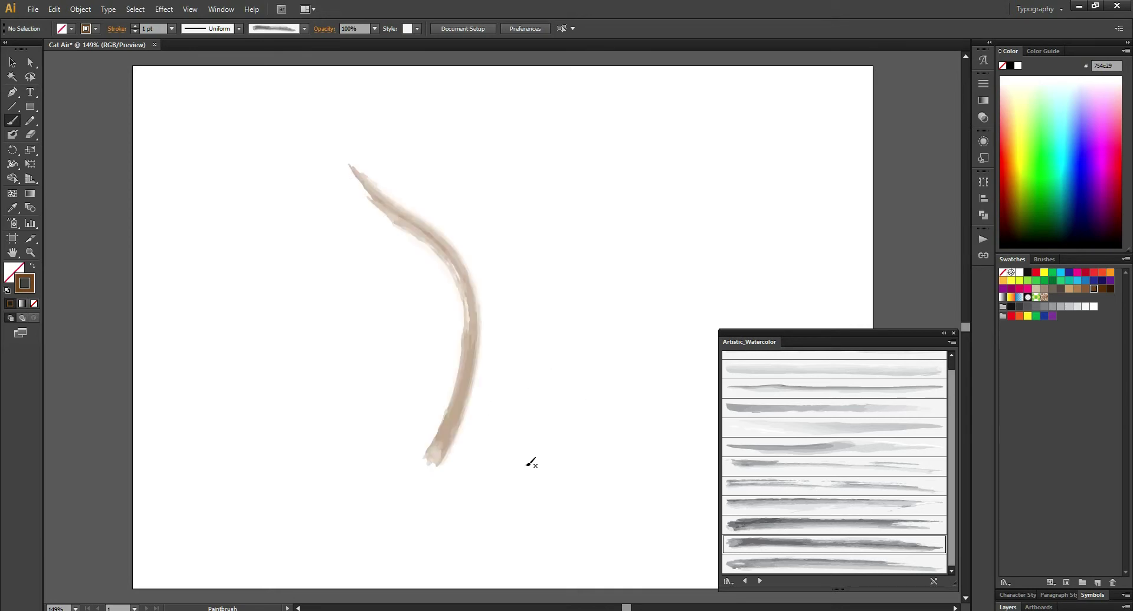
mouse_move(502, 465)
mouse_down()
mouse_move(470, 334)
mouse_move(478, 268)
mouse_move(604, 172)
mouse_move(599, 135)
mouse_up()
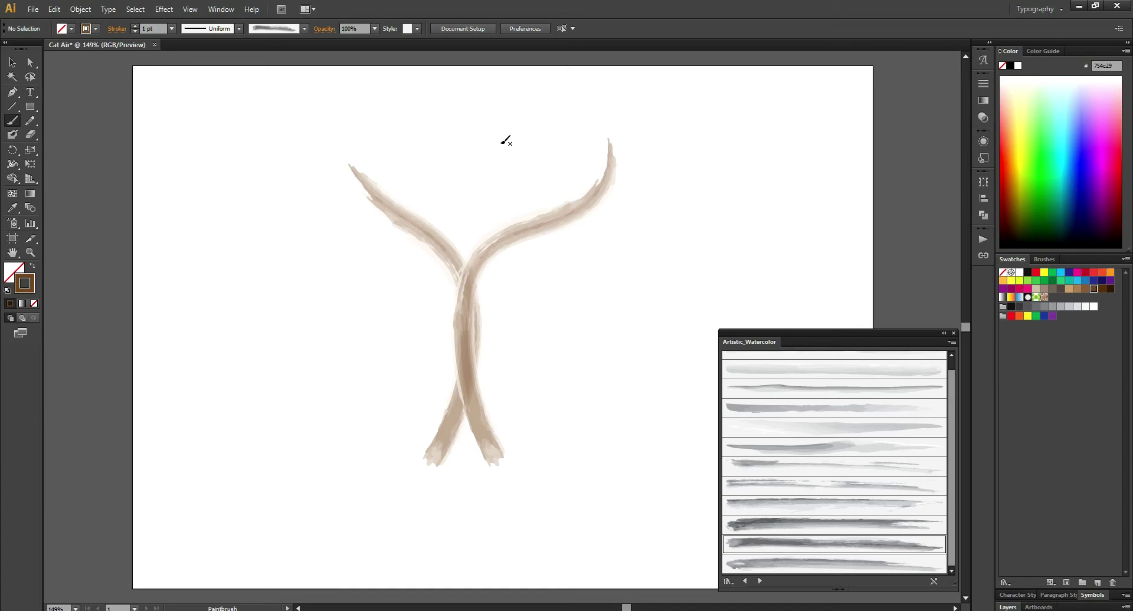
- Paint and redo a central trunk stroke with another watercolor brush, then select all tree strokes
click(834, 527)
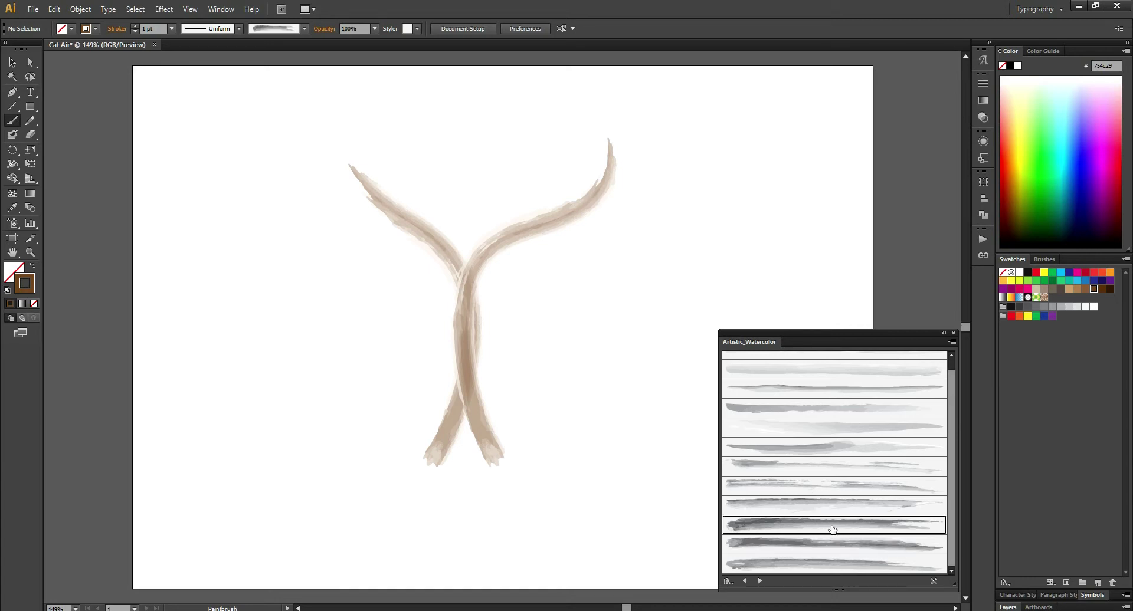
drag(502, 159, 488, 241)
drag(474, 474, 476, 472)
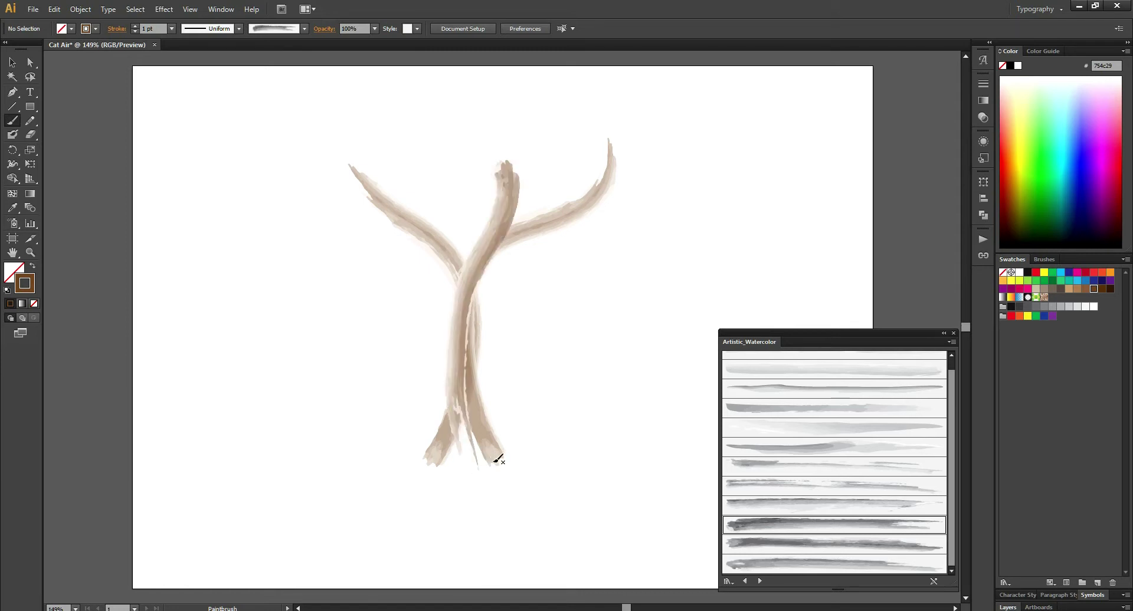
key(ctrl+z)
drag(478, 468, 467, 414)
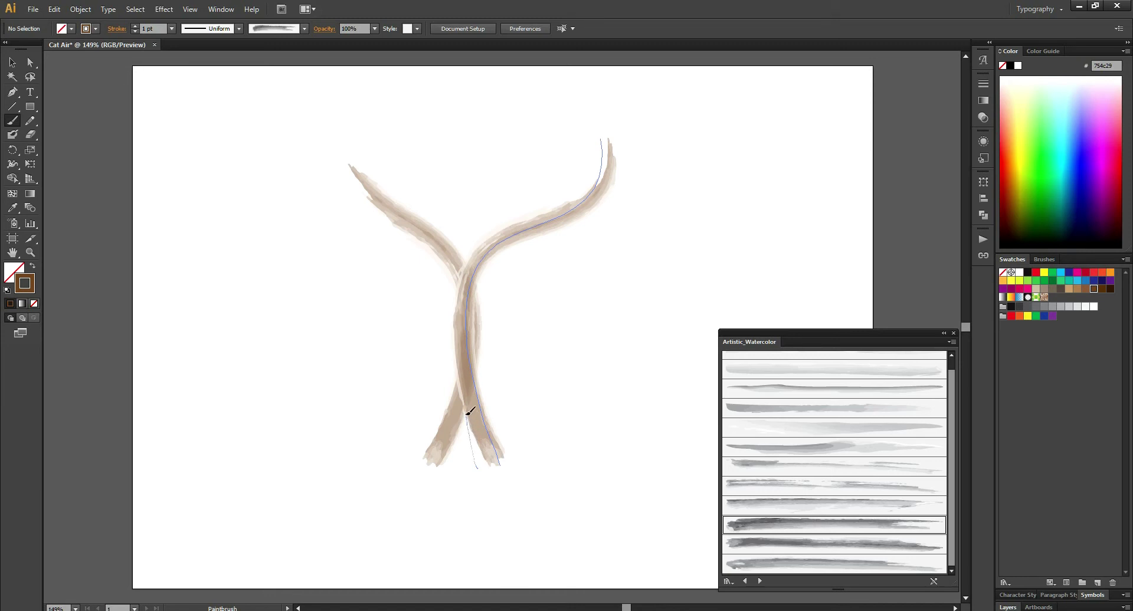
drag(461, 308, 484, 170)
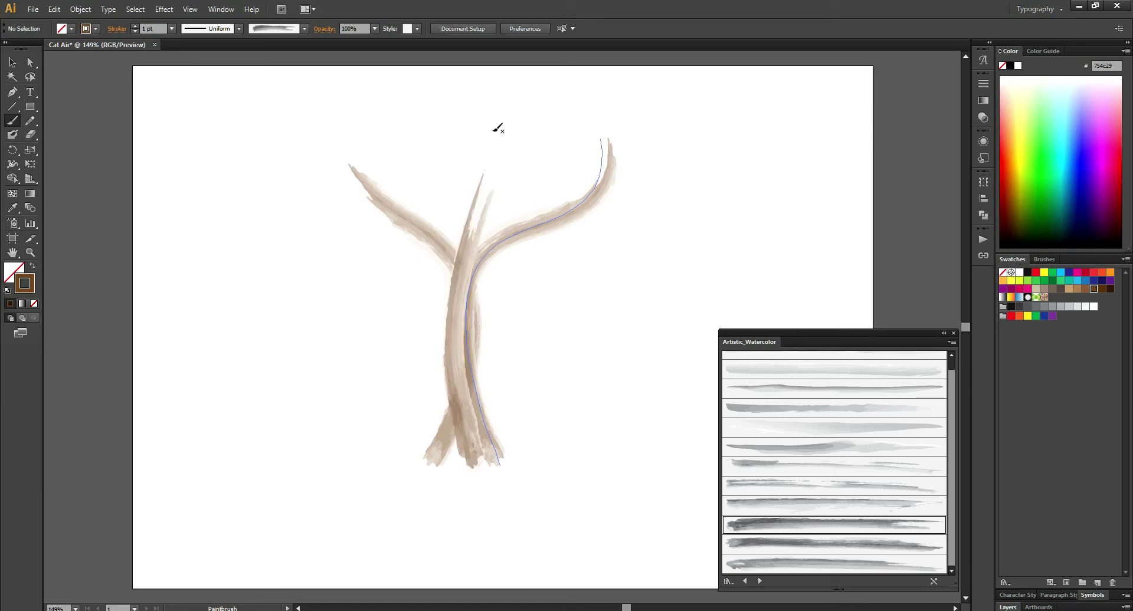
key(v)
drag(592, 302, 328, 136)
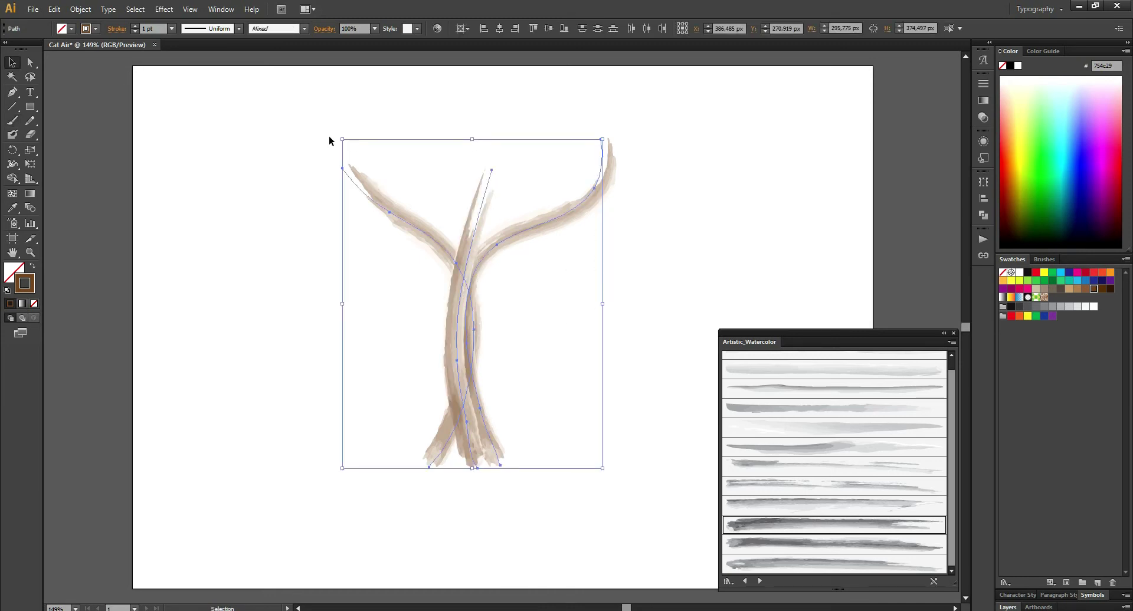
- Set the tree strokes' transparency blend mode to Multiply
click(334, 29)
click(227, 47)
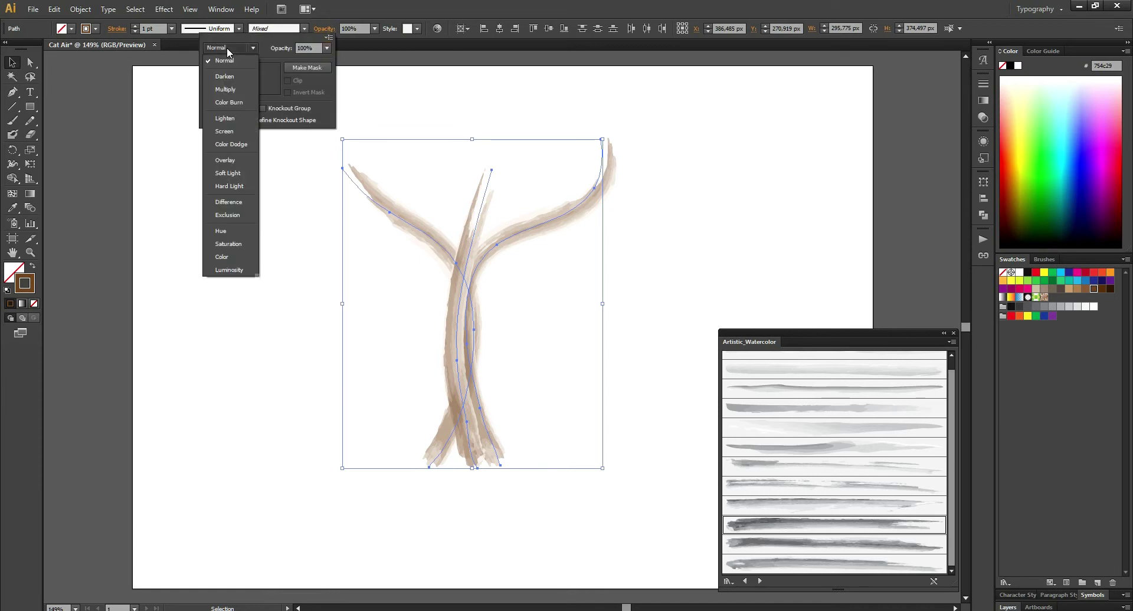
click(231, 90)
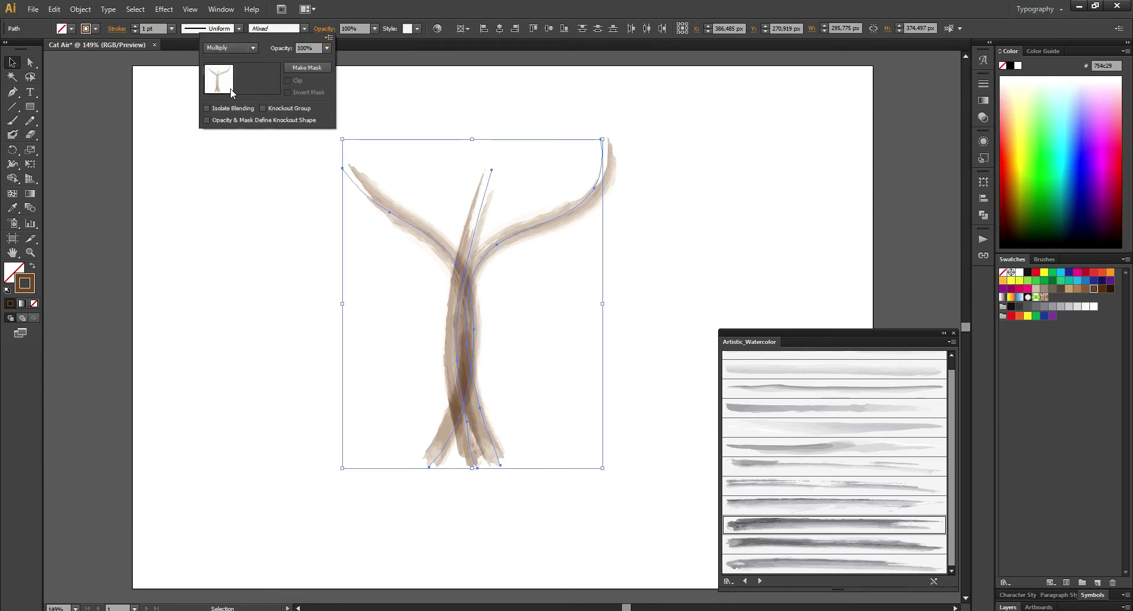
click(255, 267)
- Reshape the central trunk stroke's anchors, raising its top and bending its bottom end right
scroll(466, 245, up, 2)
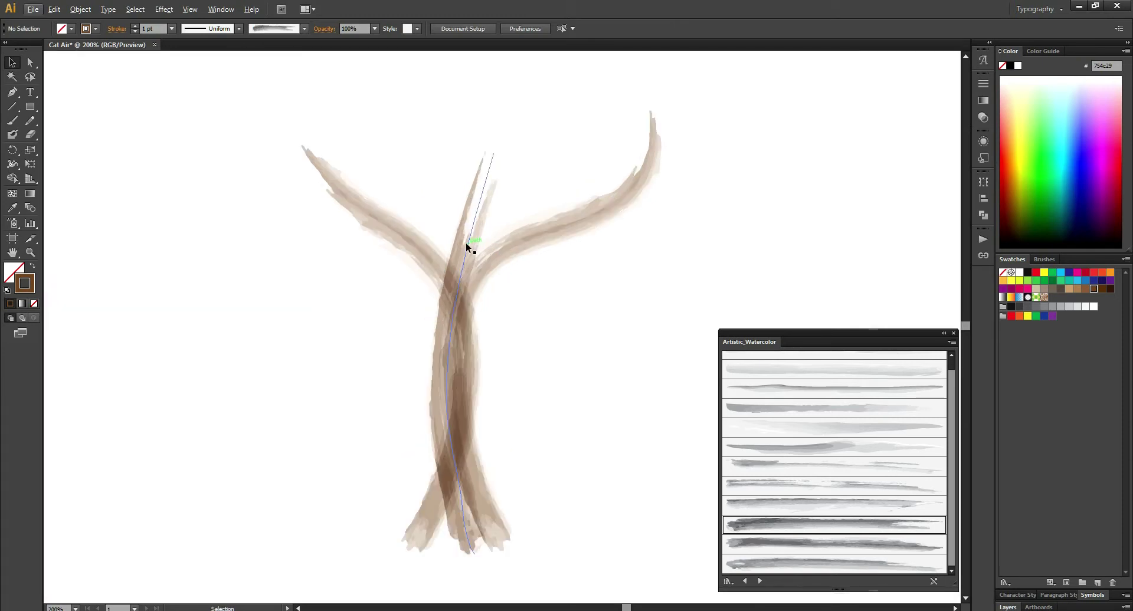
drag(561, 313, 511, 289)
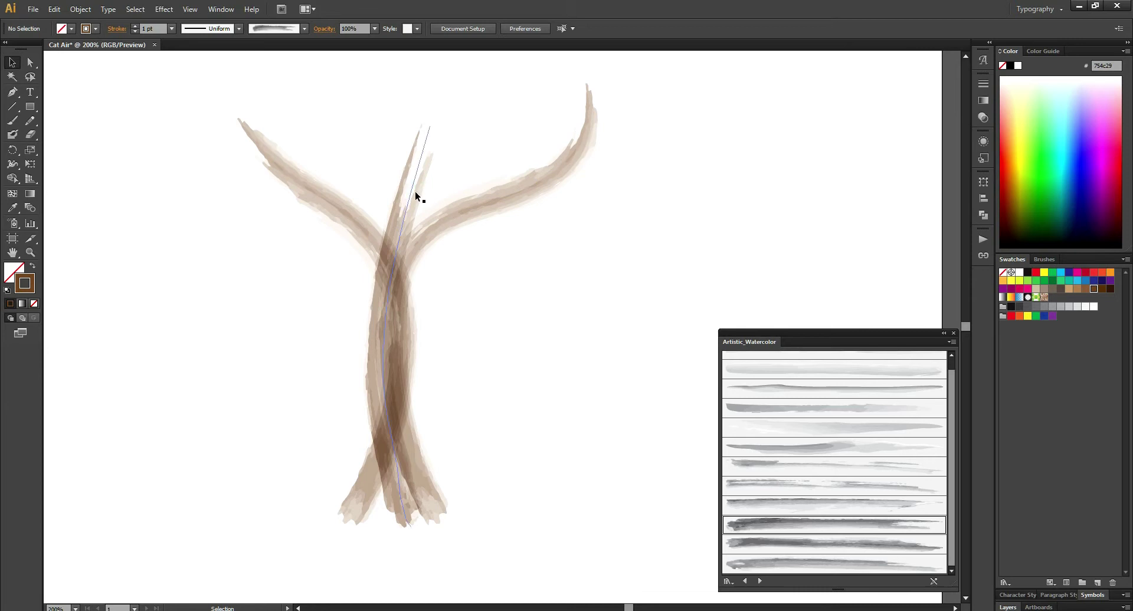
click(410, 208)
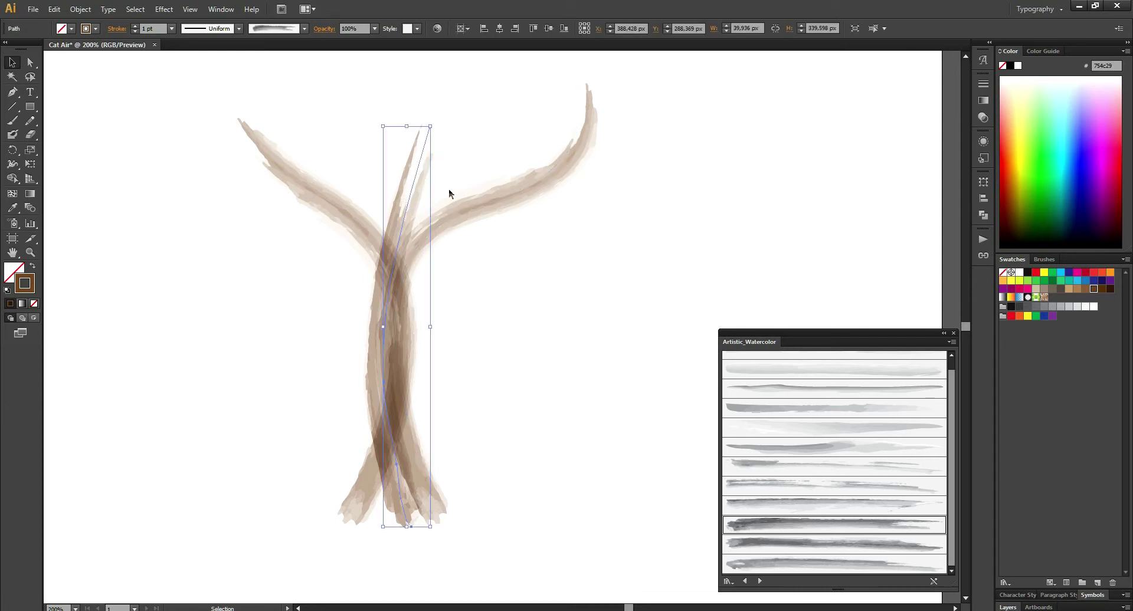
key(a)
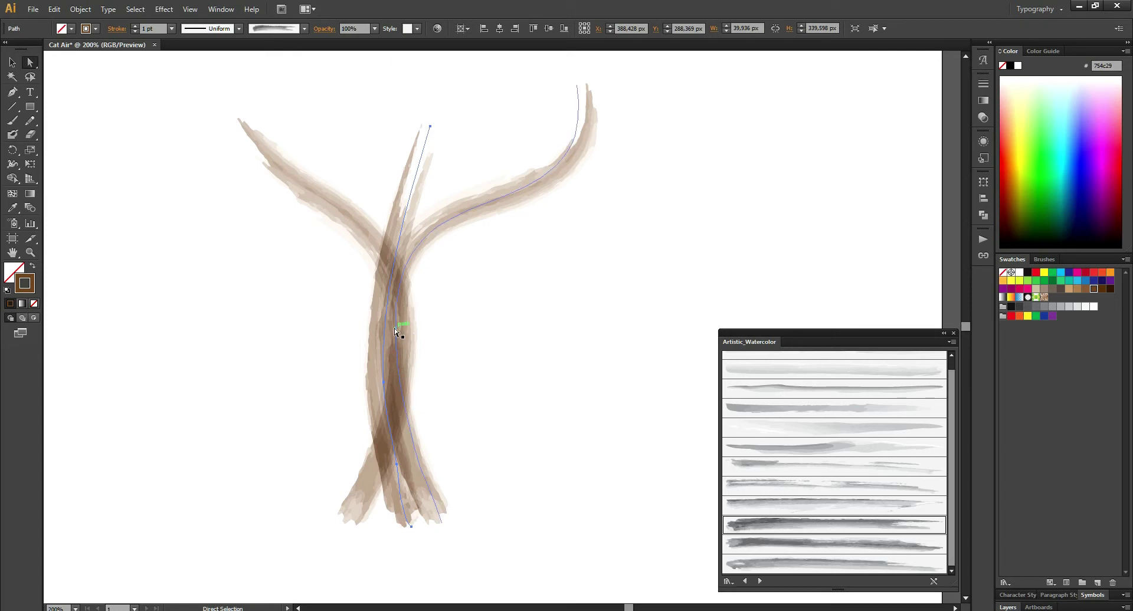
drag(430, 127, 439, 95)
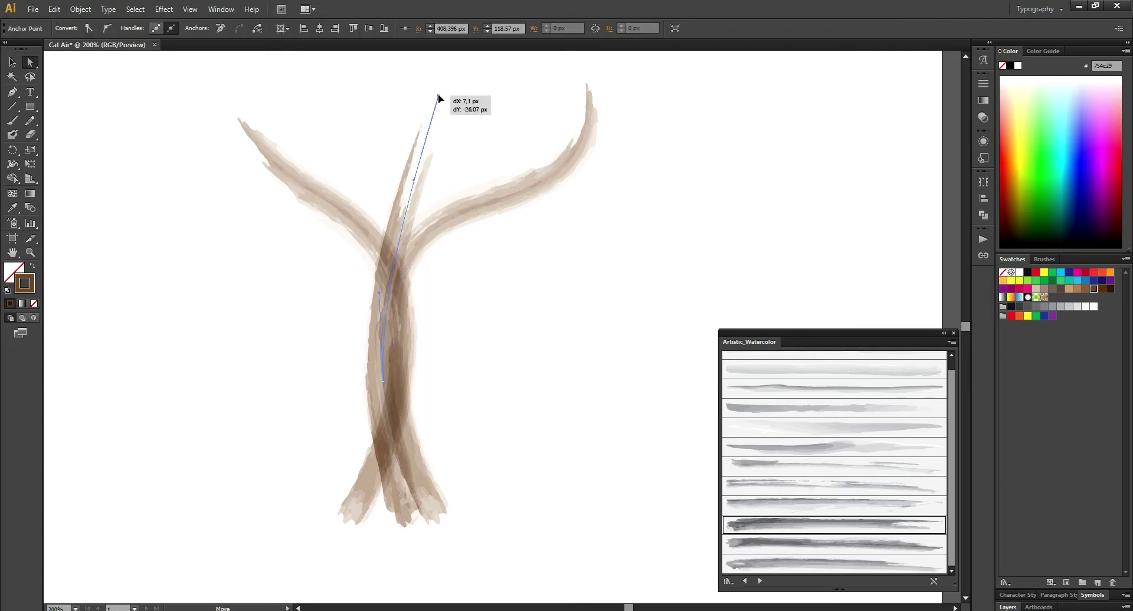
drag(384, 383, 394, 385)
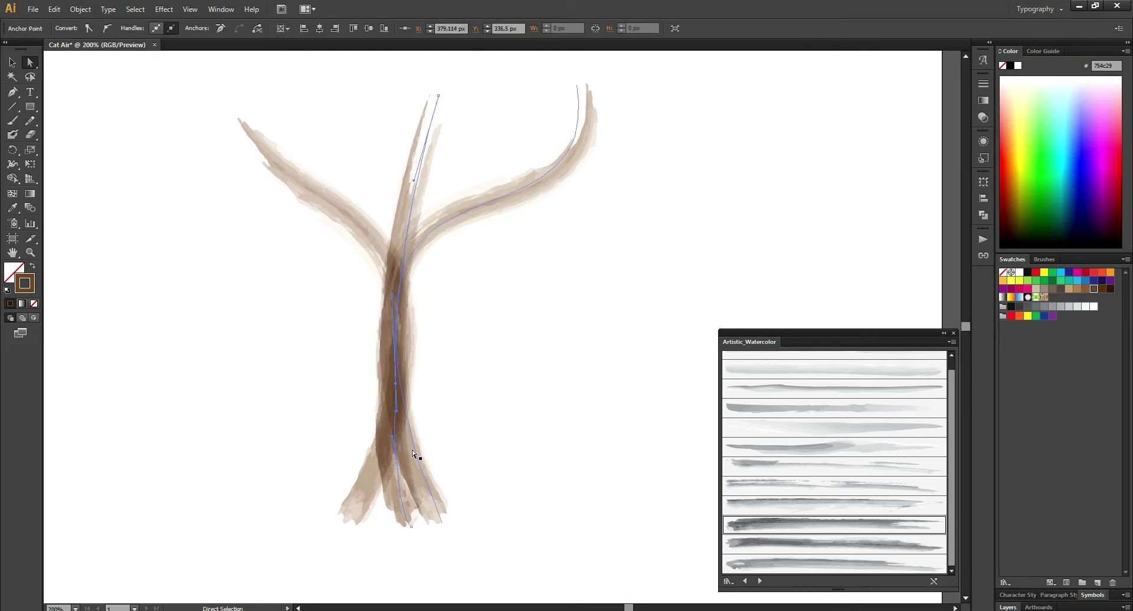
drag(411, 524, 401, 526)
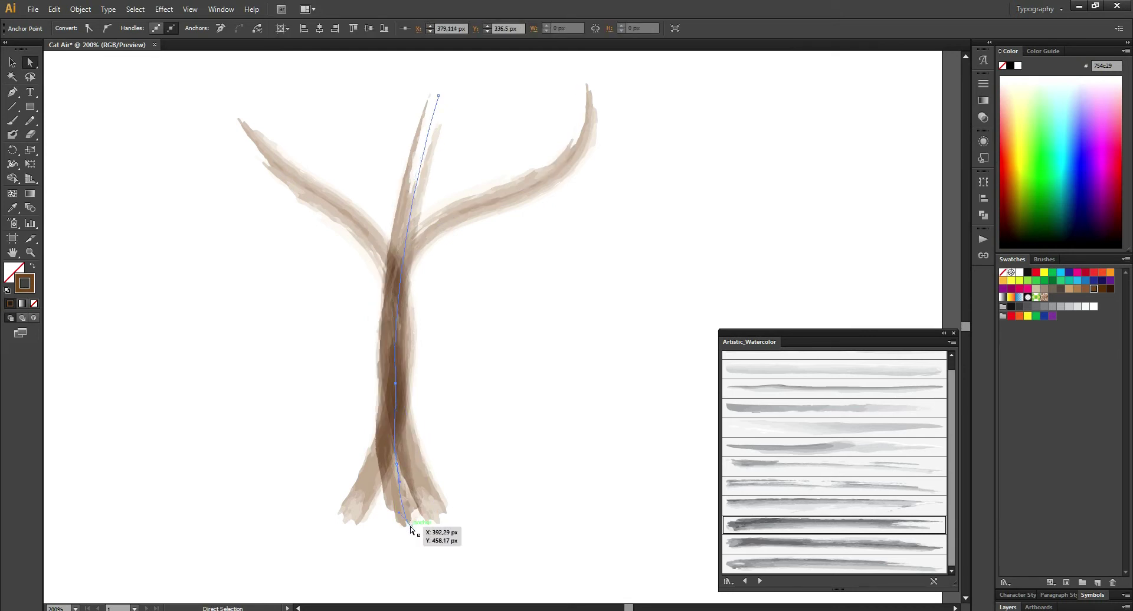
drag(401, 530, 425, 531)
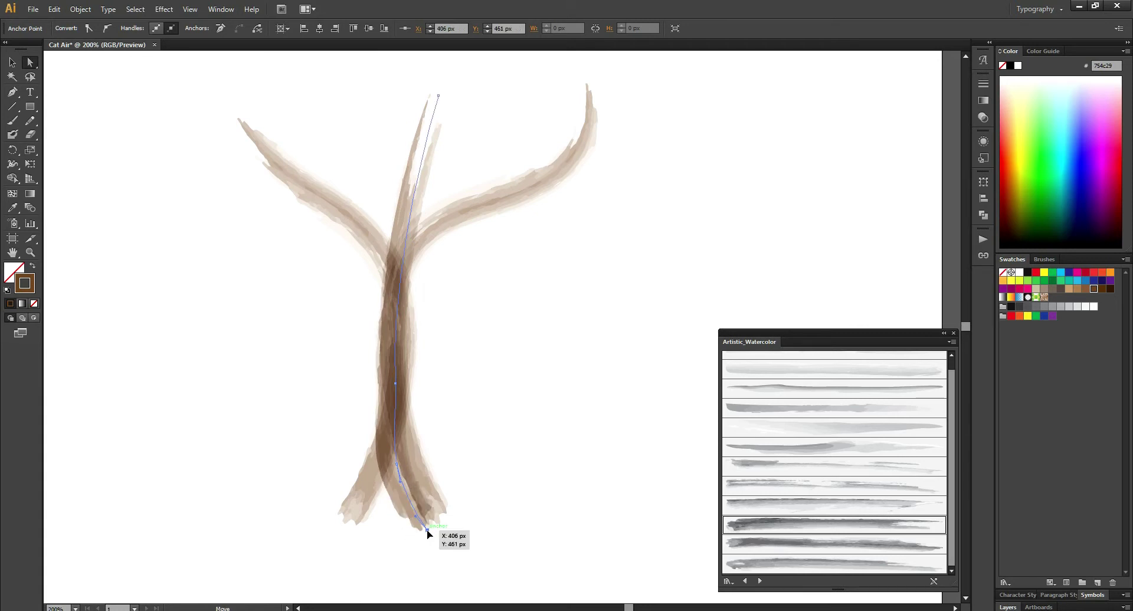
click(508, 512)
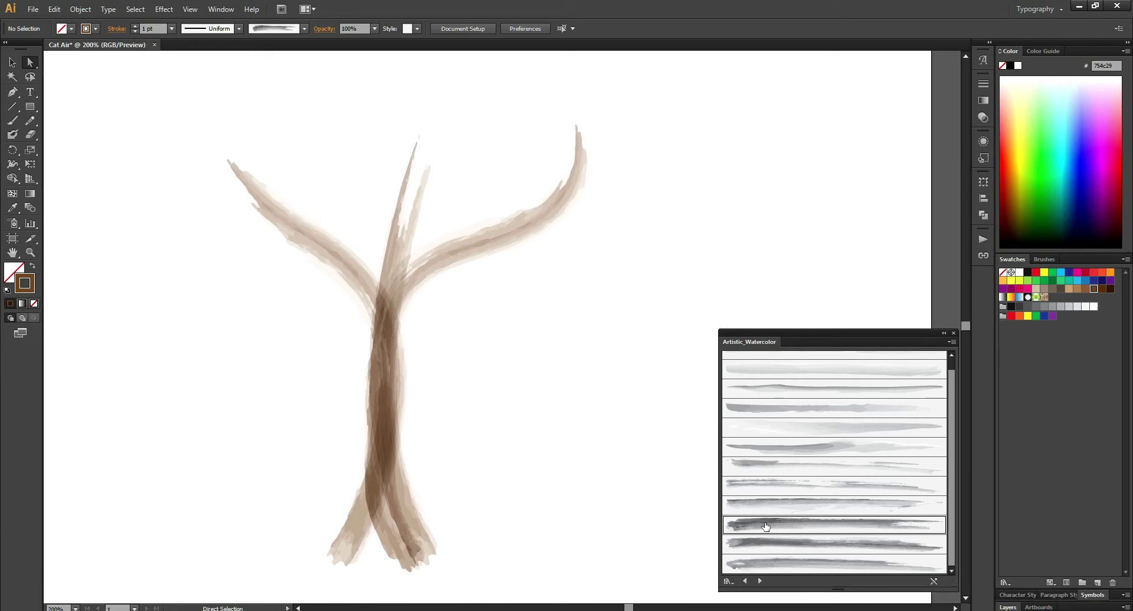
click(802, 539)
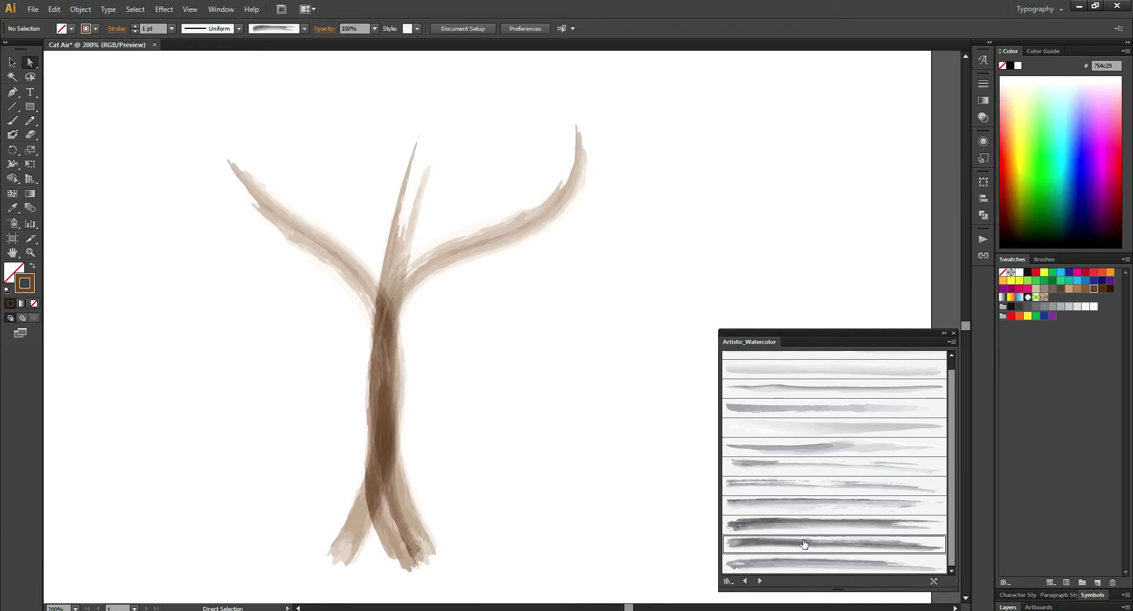
- Set the stroke weight to 0.5 pt and paint a first thin left branch stroke
click(171, 28)
click(188, 54)
key(b)
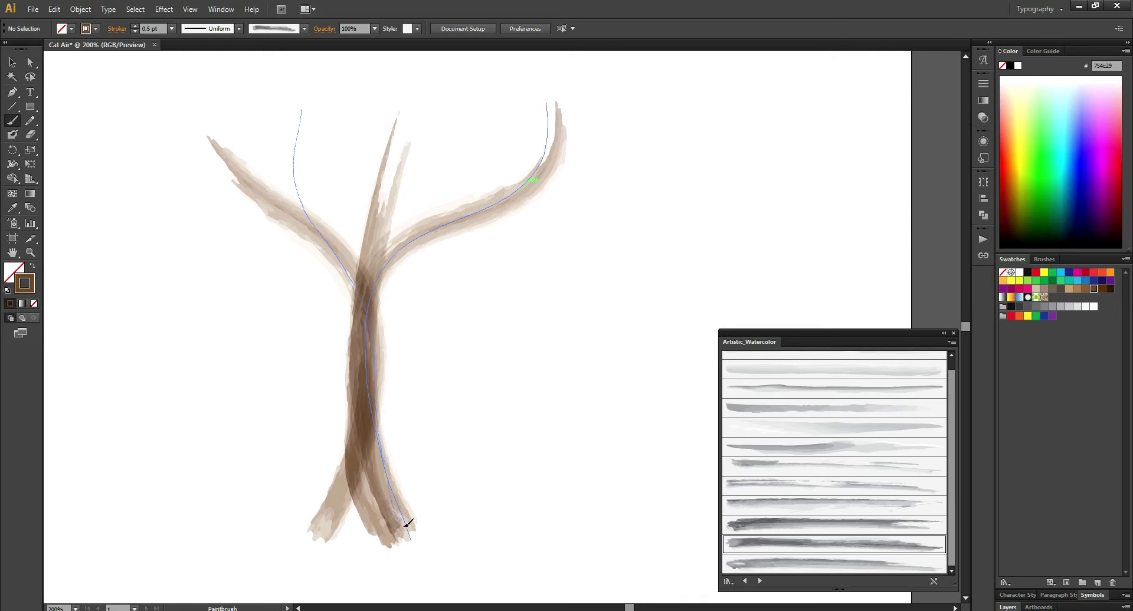
drag(419, 547, 415, 536)
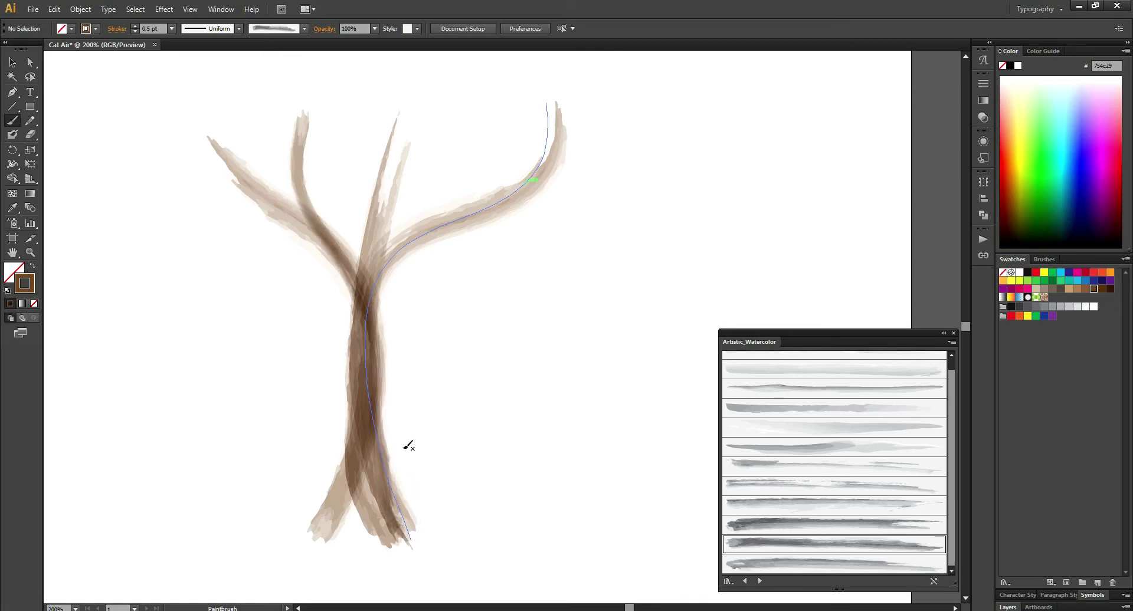
drag(318, 227, 351, 231)
key(v)
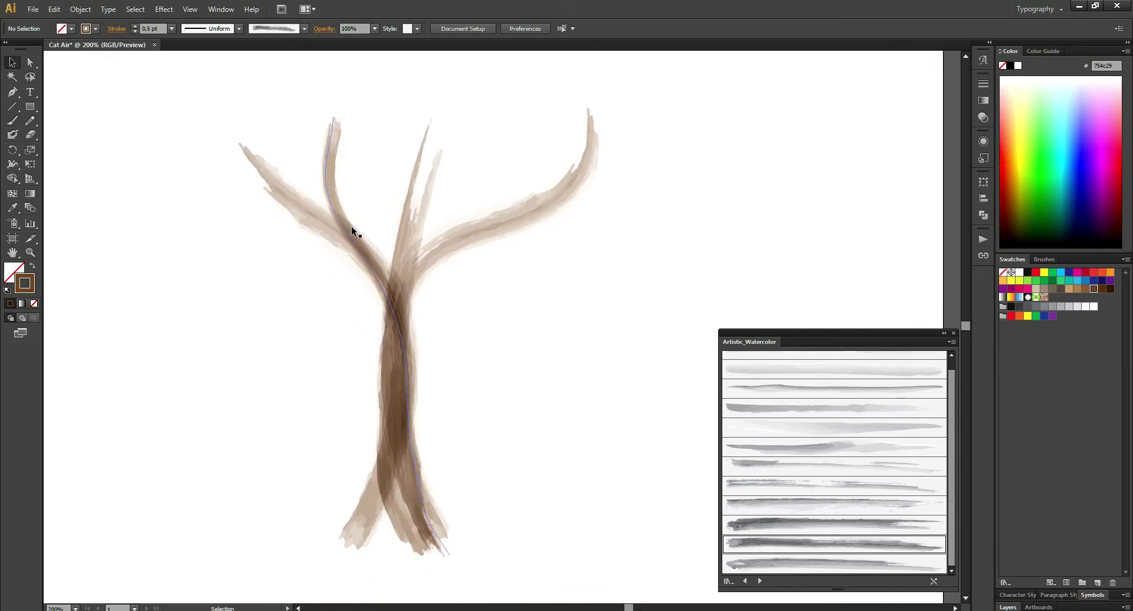
click(333, 198)
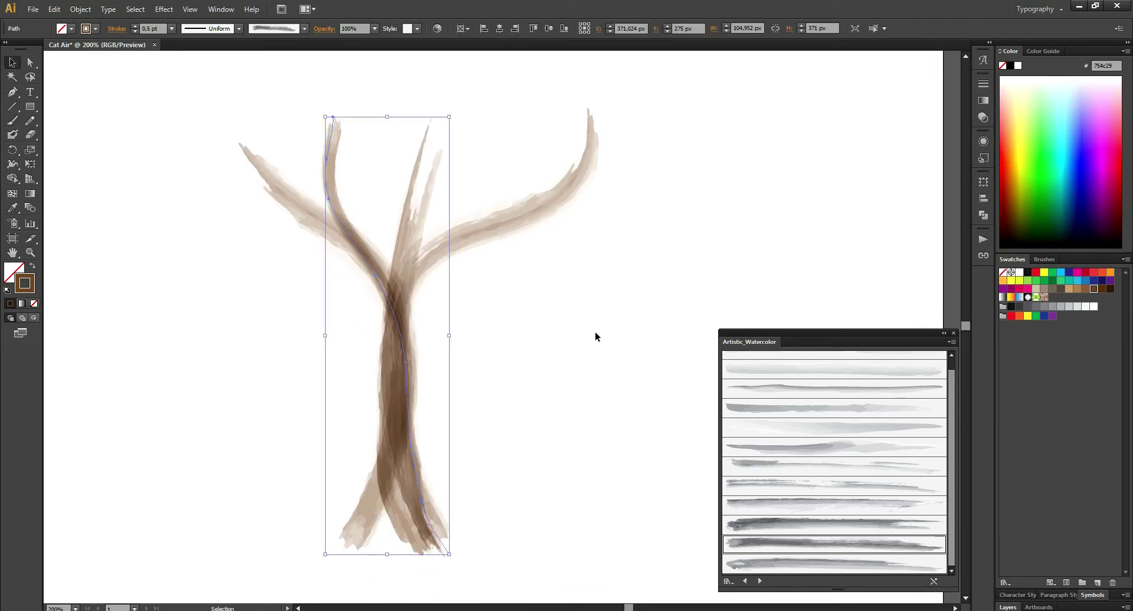
click(595, 331)
scroll(569, 313, down, 3)
scroll(508, 307, up, 1)
scroll(508, 303, up, 1)
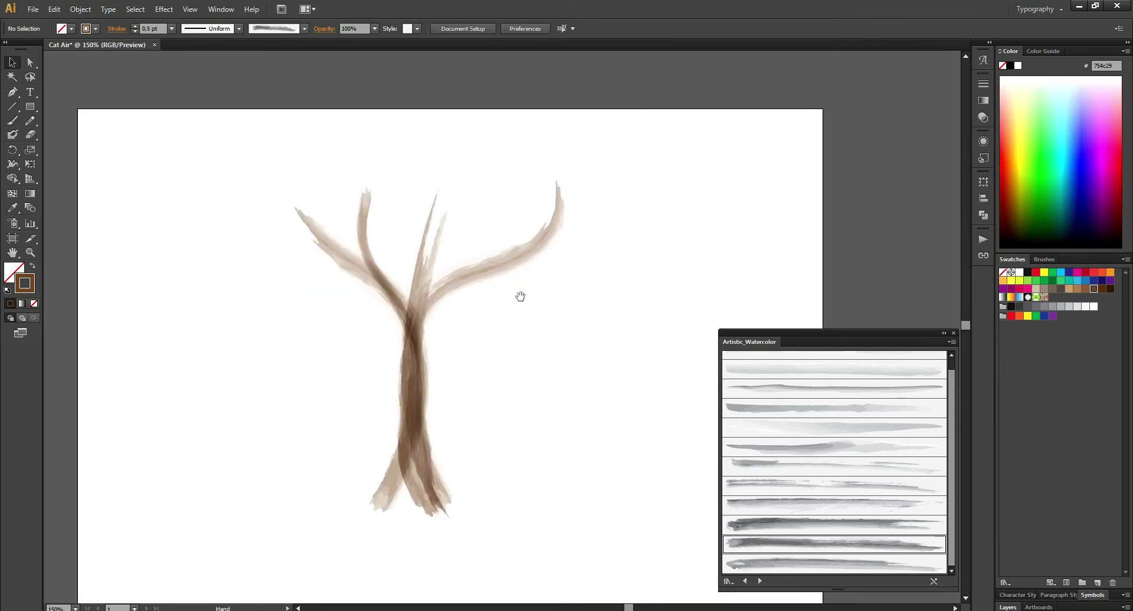
key(b)
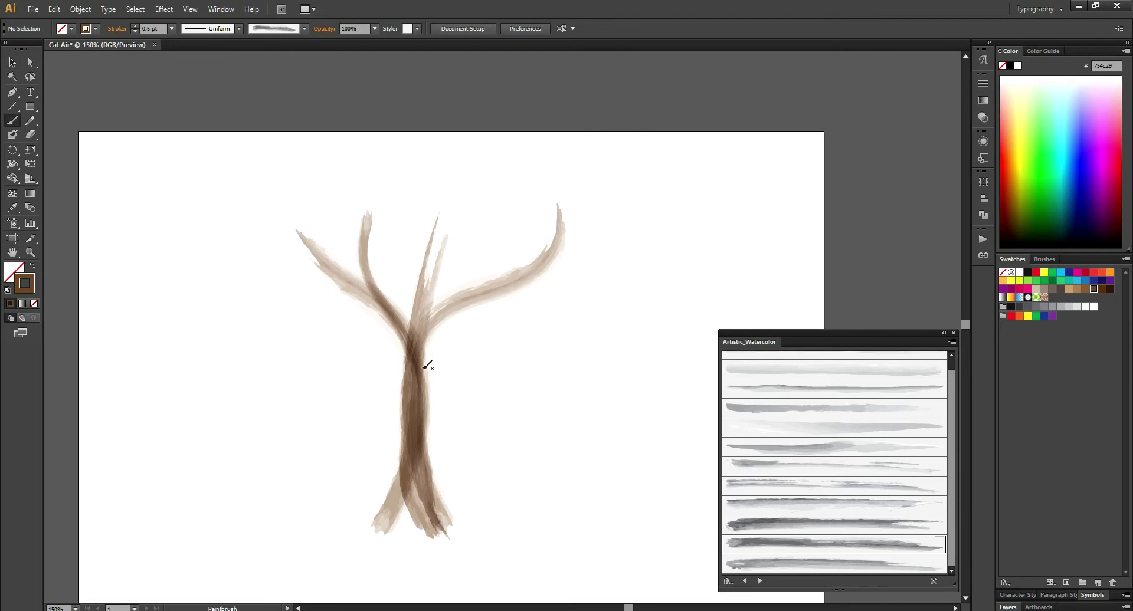
- Paint two more thin strokes from the trunk base up into new upper branches
drag(388, 530, 406, 499)
drag(428, 331, 433, 278)
drag(481, 203, 485, 200)
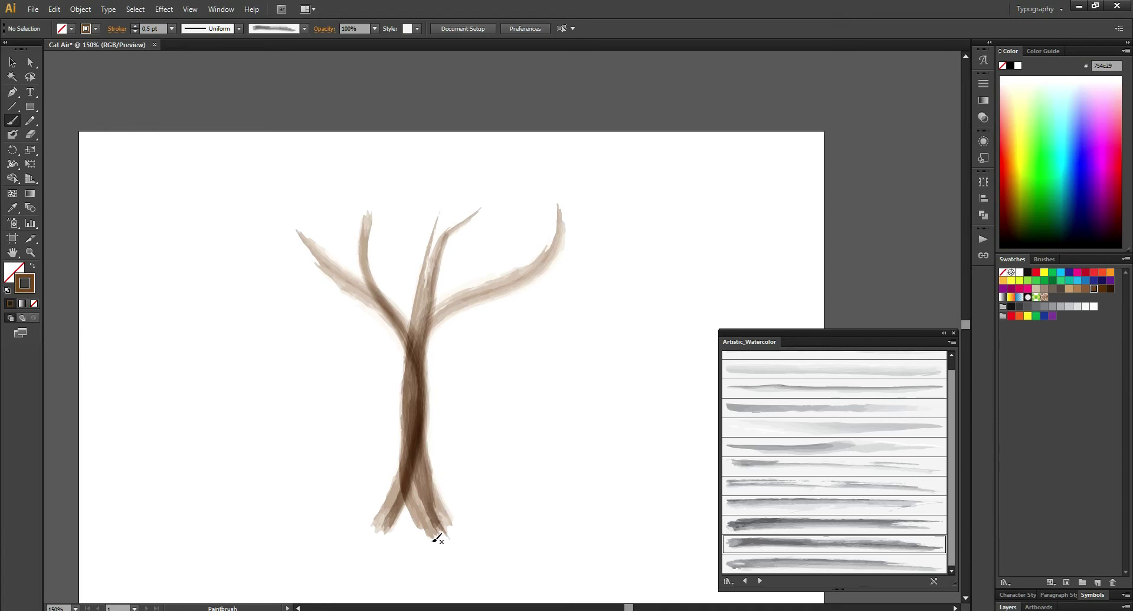
drag(453, 533, 447, 512)
drag(422, 454, 419, 389)
mouse_move(406, 207)
mouse_down()
mouse_move(392, 186)
mouse_move(303, 230)
mouse_move(243, 313)
mouse_move(210, 321)
mouse_move(377, 136)
mouse_move(330, 126)
mouse_up()
key(v)
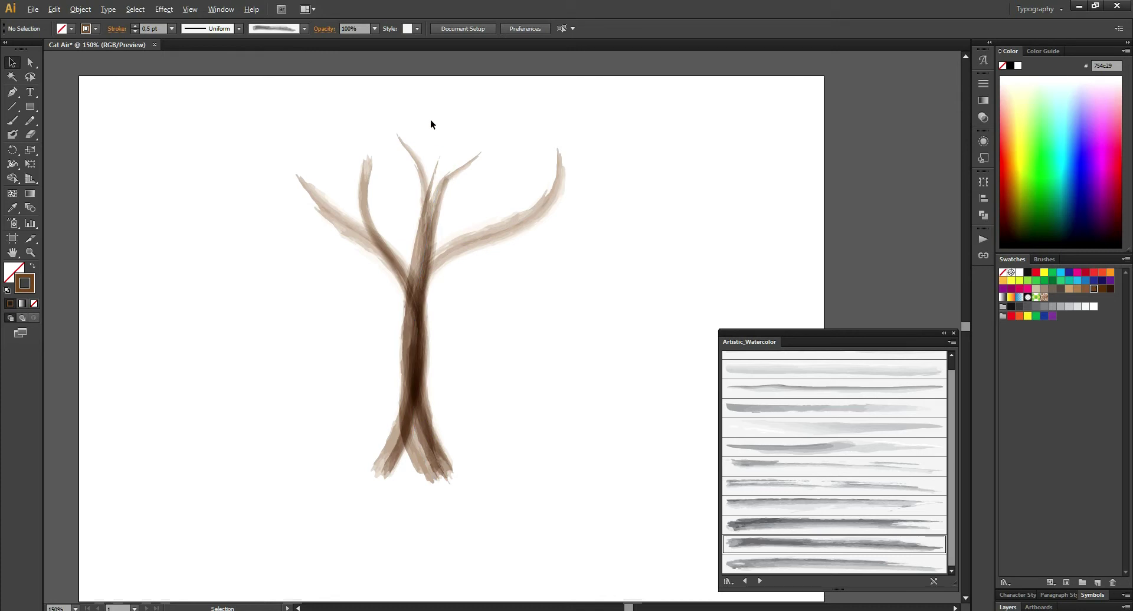
- Drag a new branch's tip and segment so it runs straight along the trunk
scroll(431, 119, up, 1)
key(a)
click(450, 169)
drag(451, 171, 461, 185)
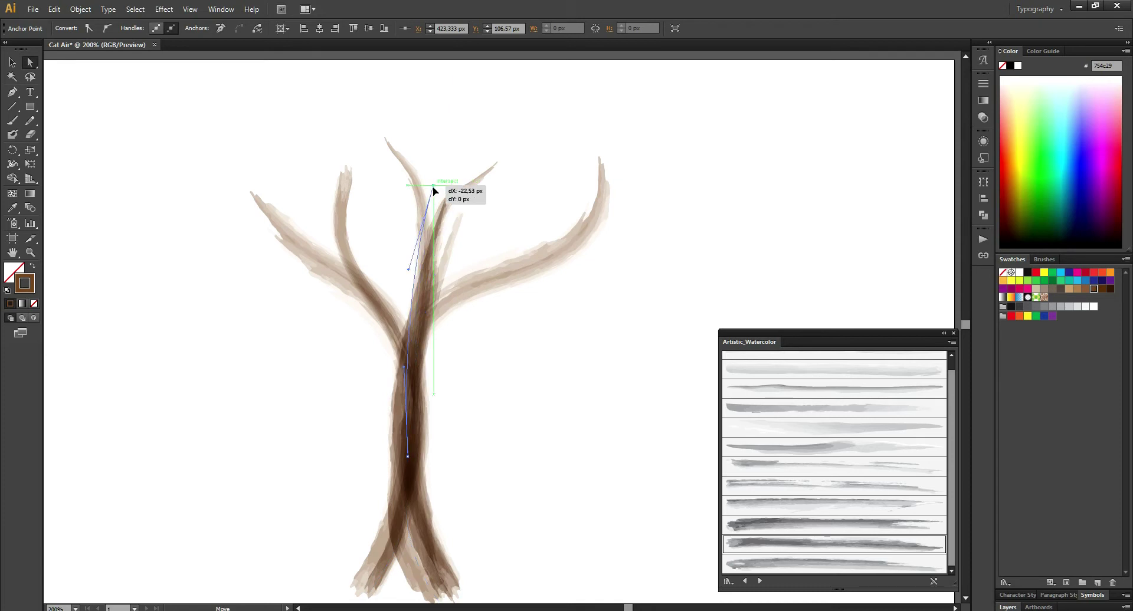
drag(461, 186, 433, 185)
drag(414, 278, 426, 278)
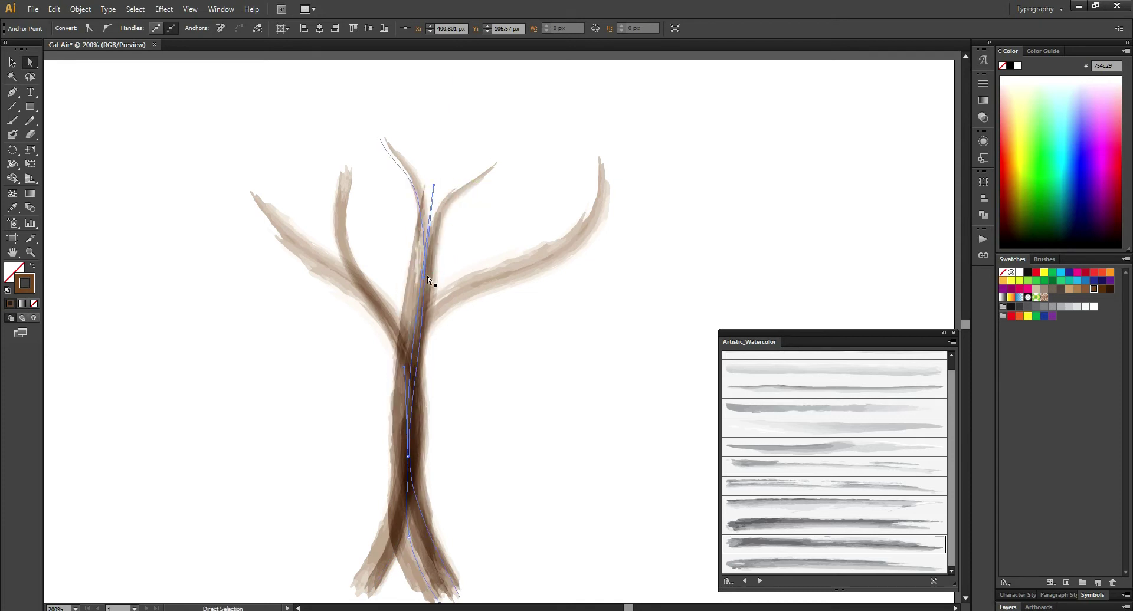
drag(429, 278, 437, 285)
click(475, 153)
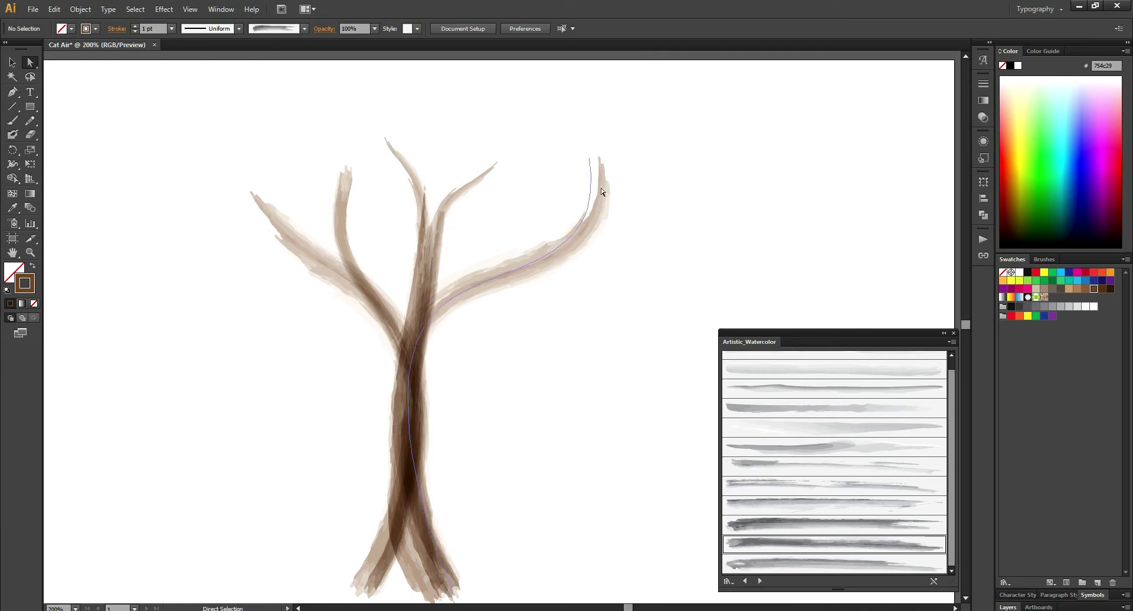
- Select all the tree strokes and move the whole tree about 115 px down
key(ctrl+minus)
drag(594, 345, 546, 376)
key(v)
mouse_move(541, 423)
mouse_down()
mouse_move(513, 442)
mouse_move(537, 401)
mouse_move(551, 430)
mouse_move(610, 451)
mouse_up()
mouse_move(635, 505)
mouse_down()
mouse_move(362, 185)
mouse_move(199, 96)
mouse_up()
drag(425, 210, 404, 277)
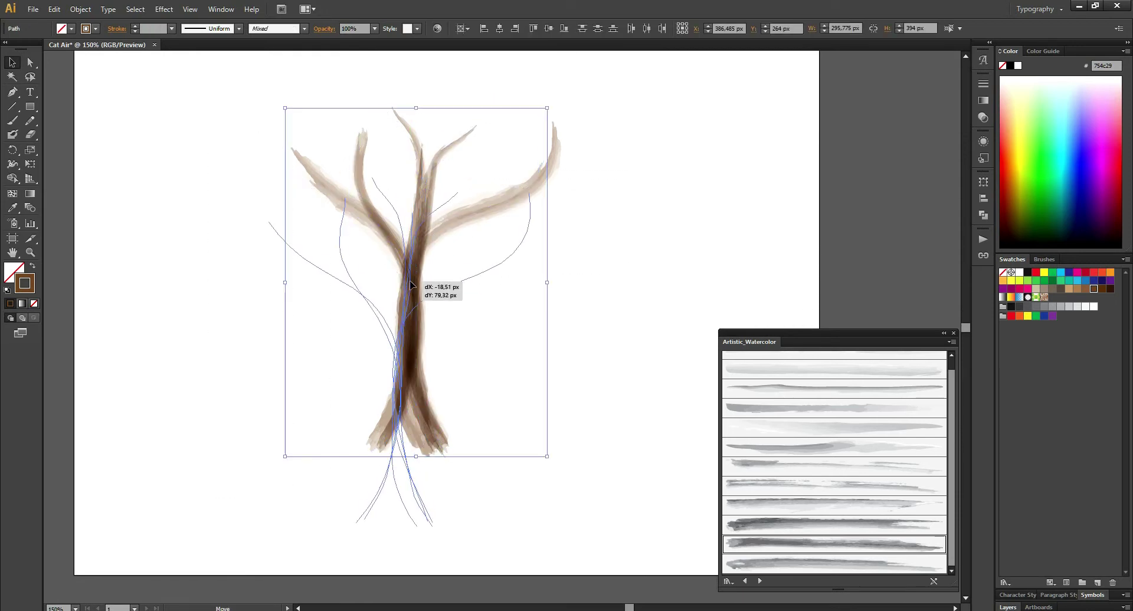
click(550, 356)
scroll(551, 331, left, 2)
scroll(462, 386, down, 5)
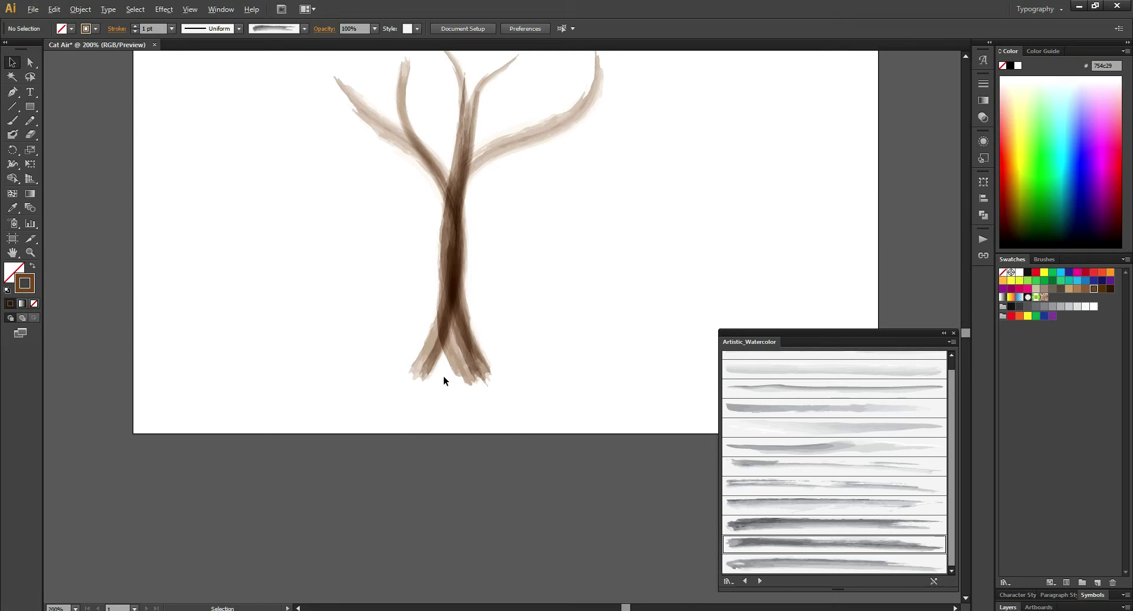
- Shift one trunk stroke's bottom anchor to the right to widen the base
alt+scroll(444, 376, up, 2)
key(a)
drag(405, 380, 422, 385)
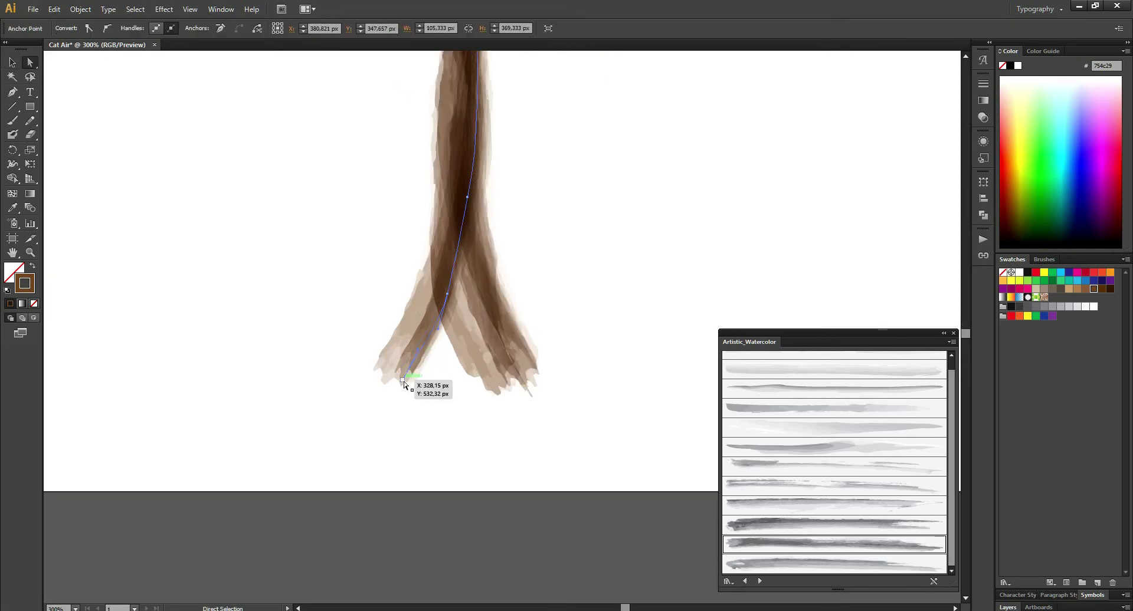
mouse_move(422, 385)
mouse_down()
mouse_move(442, 389)
mouse_move(449, 351)
mouse_move(436, 342)
mouse_up()
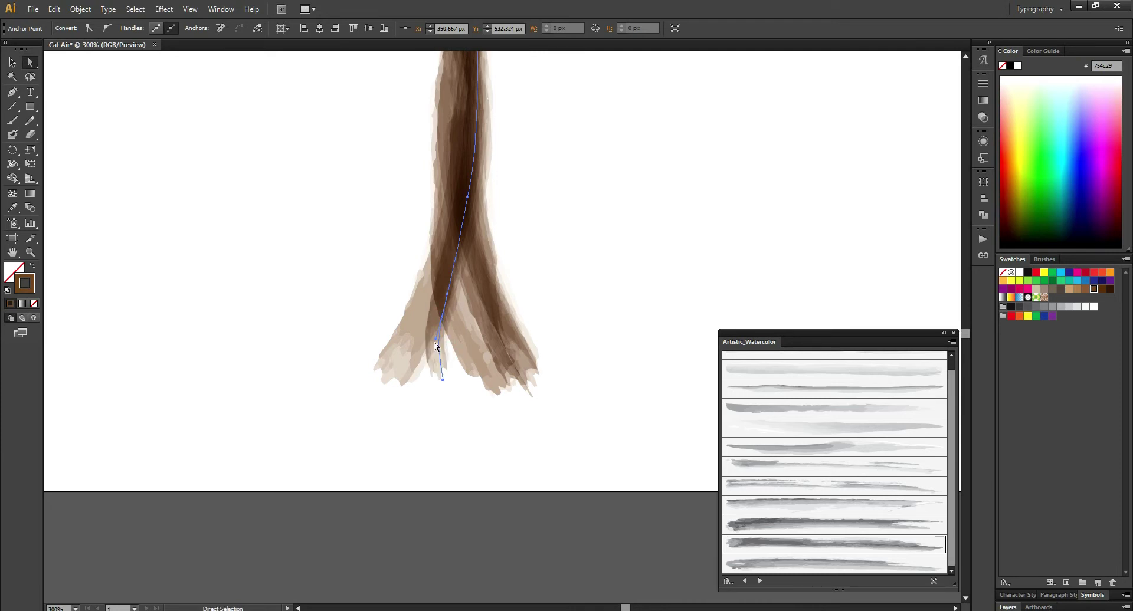
drag(443, 379, 457, 378)
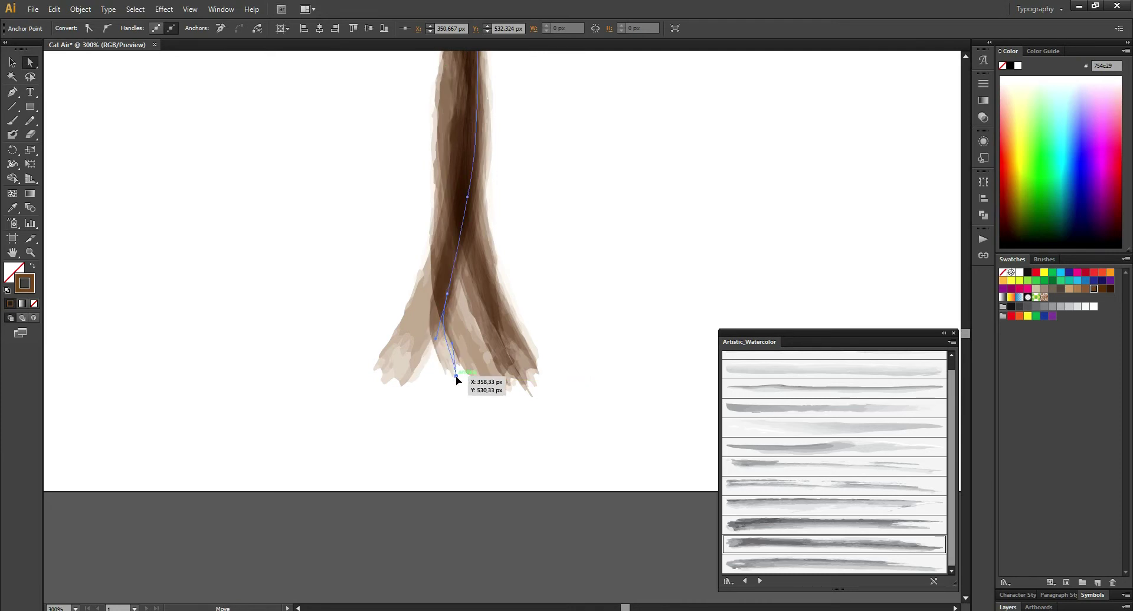
drag(457, 381, 460, 385)
click(475, 422)
key(ctrl+1)
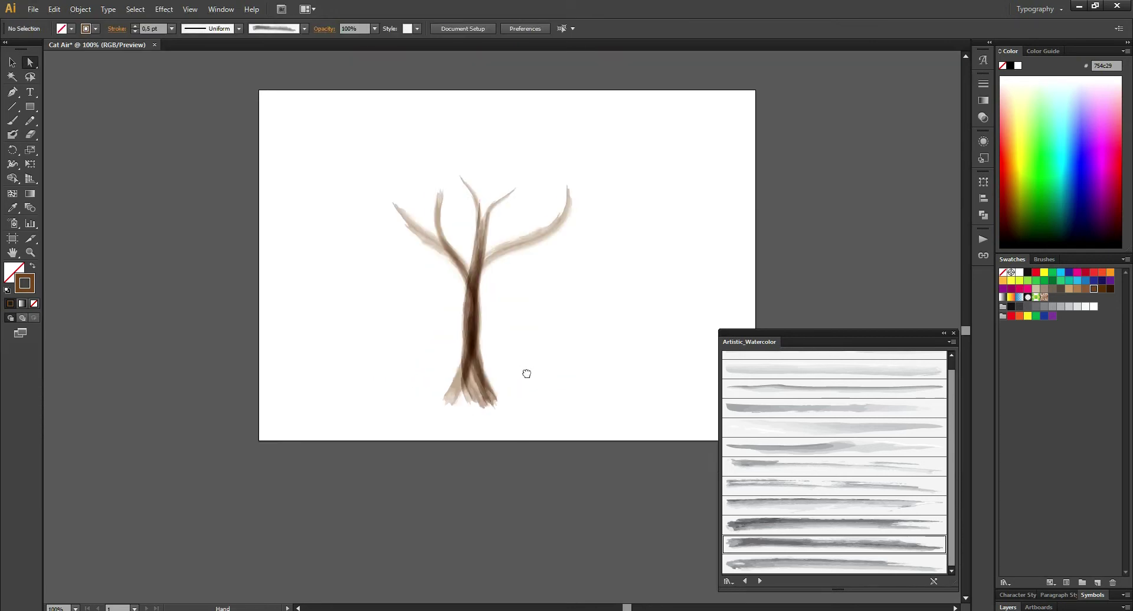
- Move another trunk stroke's bottom end up and left and adjust its lower curve
scroll(465, 410, up, 3)
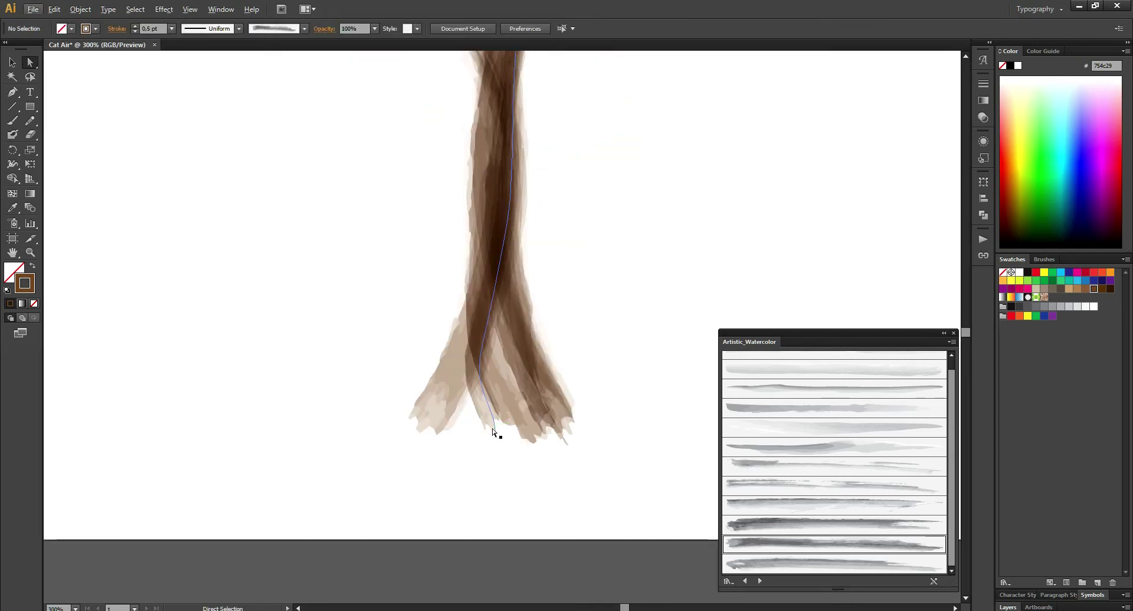
click(494, 429)
drag(495, 433, 479, 422)
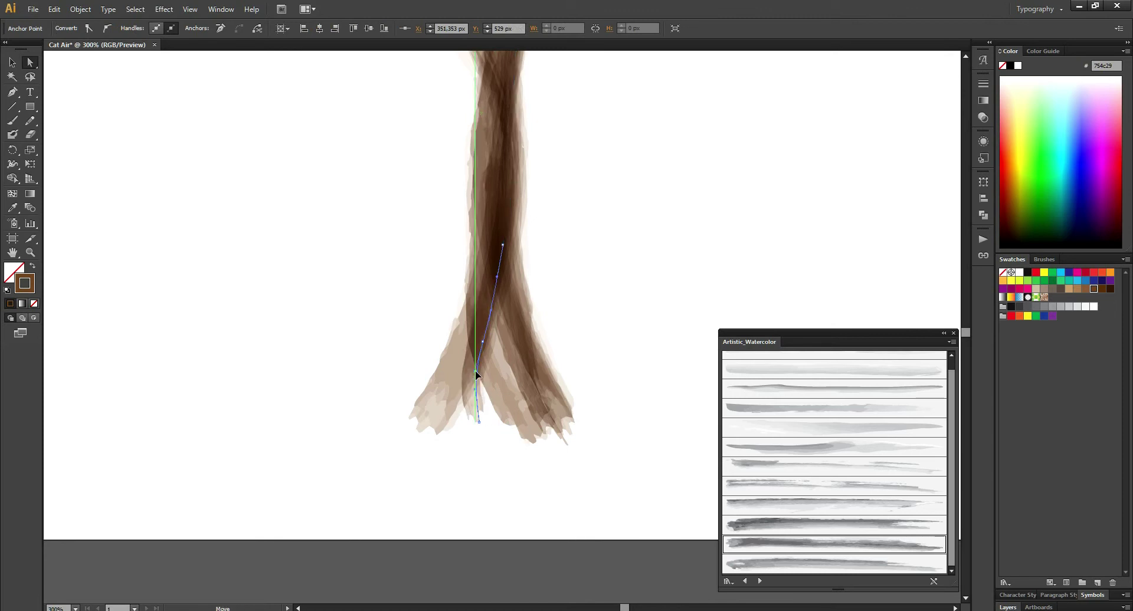
drag(475, 389, 481, 394)
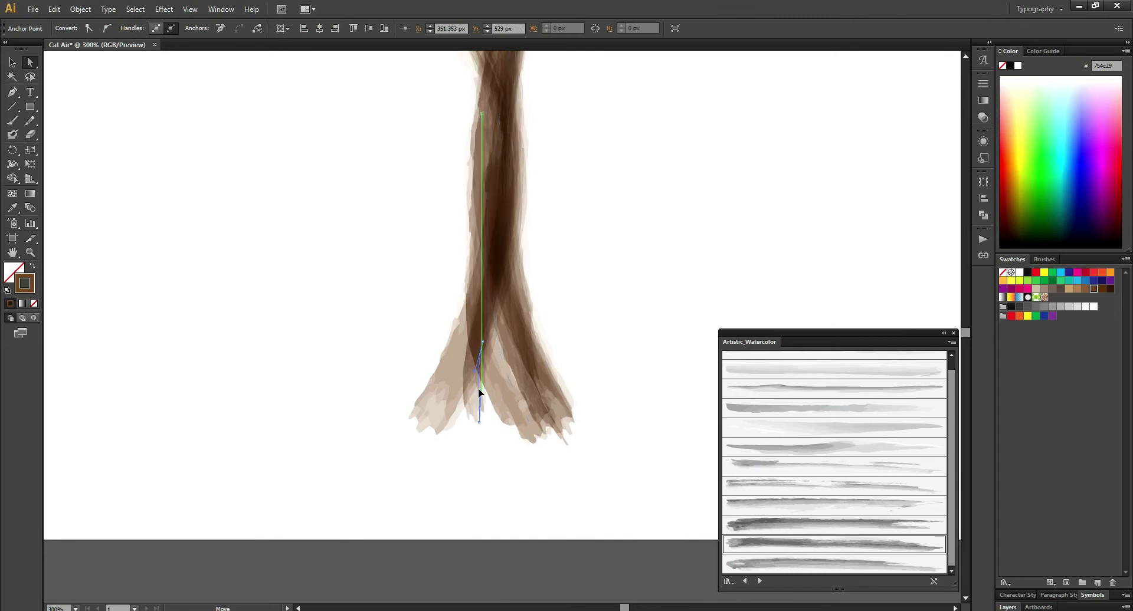
click(497, 438)
key(ctrl+1)
mouse_move(600, 360)
mouse_down()
mouse_move(581, 355)
mouse_move(573, 368)
mouse_up()
- Pull a third trunk stroke's bottom end left to spread the base evenly
key(v)
scroll(543, 385, up, 1)
scroll(540, 385, up, 1)
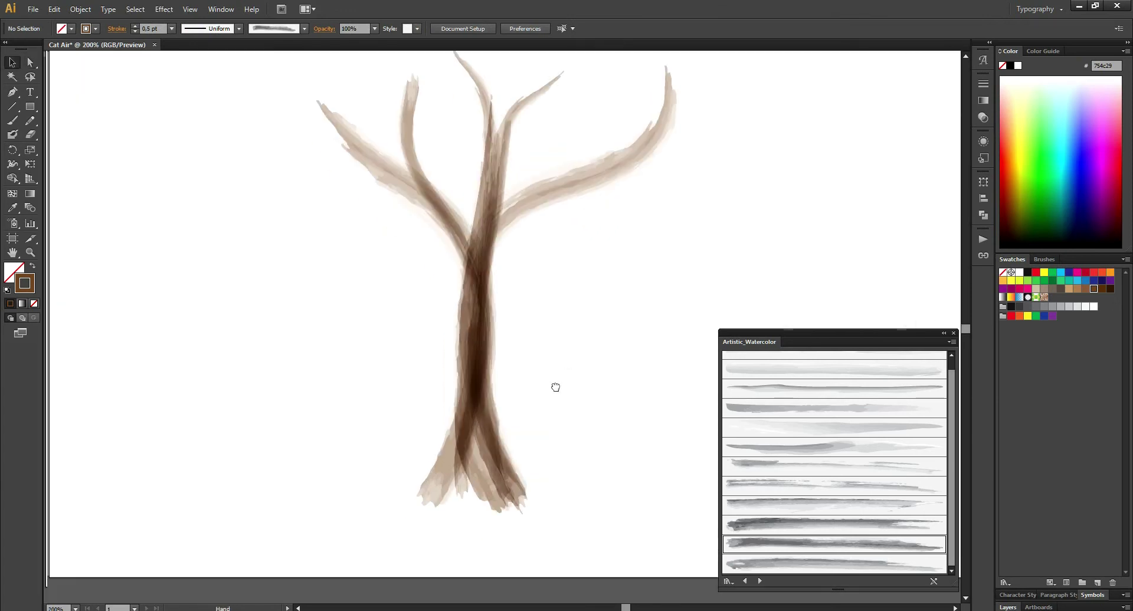
click(475, 457)
key(a)
drag(477, 460, 458, 462)
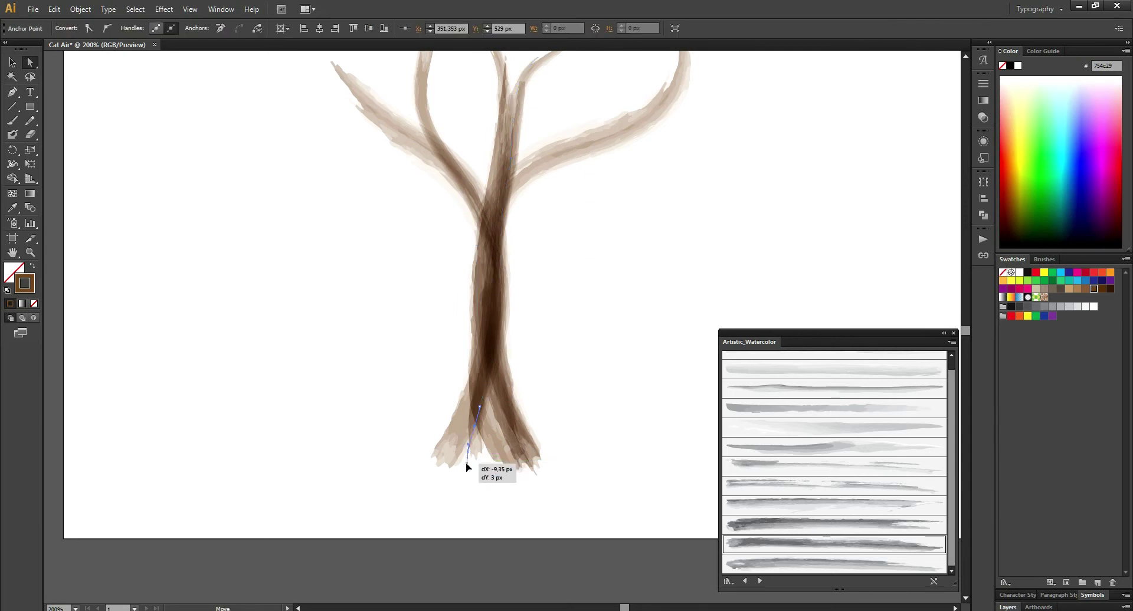
click(475, 473)
mouse_move(594, 379)
mouse_down()
mouse_move(537, 429)
mouse_move(554, 429)
mouse_move(528, 437)
mouse_up()
scroll(554, 418, down, 2)
scroll(554, 418, up, 1)
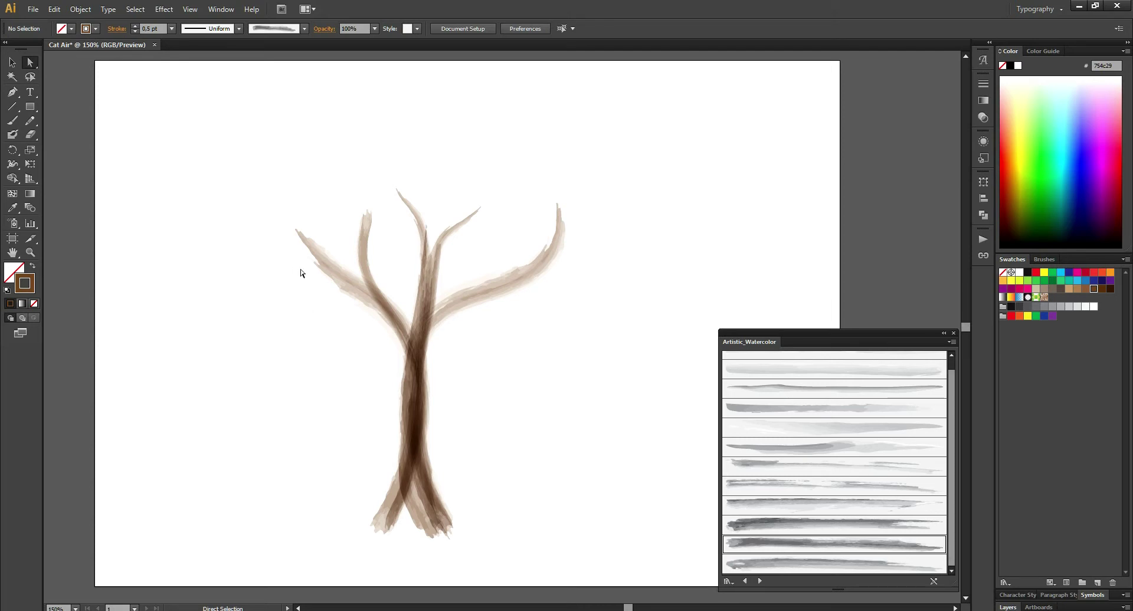
scroll(489, 260, up, 1)
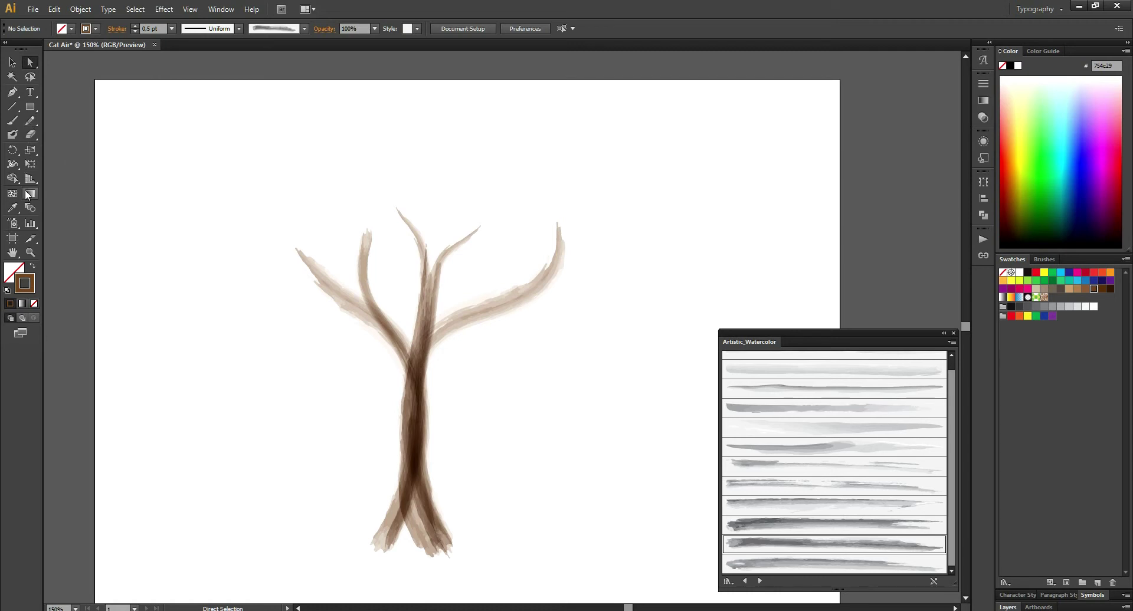
click(13, 121)
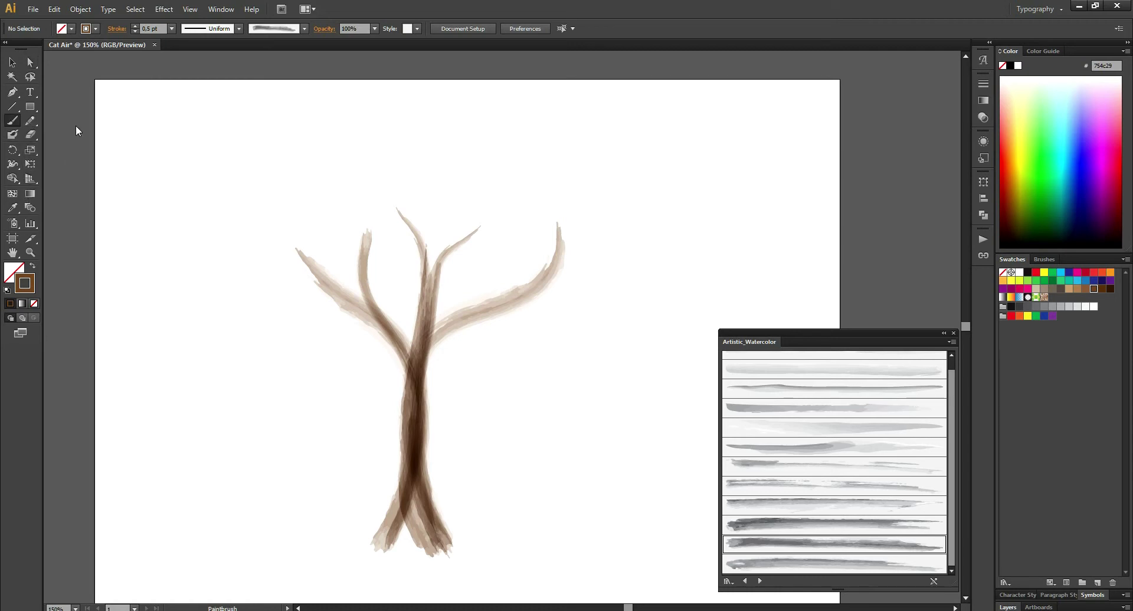
- In Screen blend mode, paint a light tan stroke with the last watercolour brush down the trunk
click(324, 28)
click(233, 48)
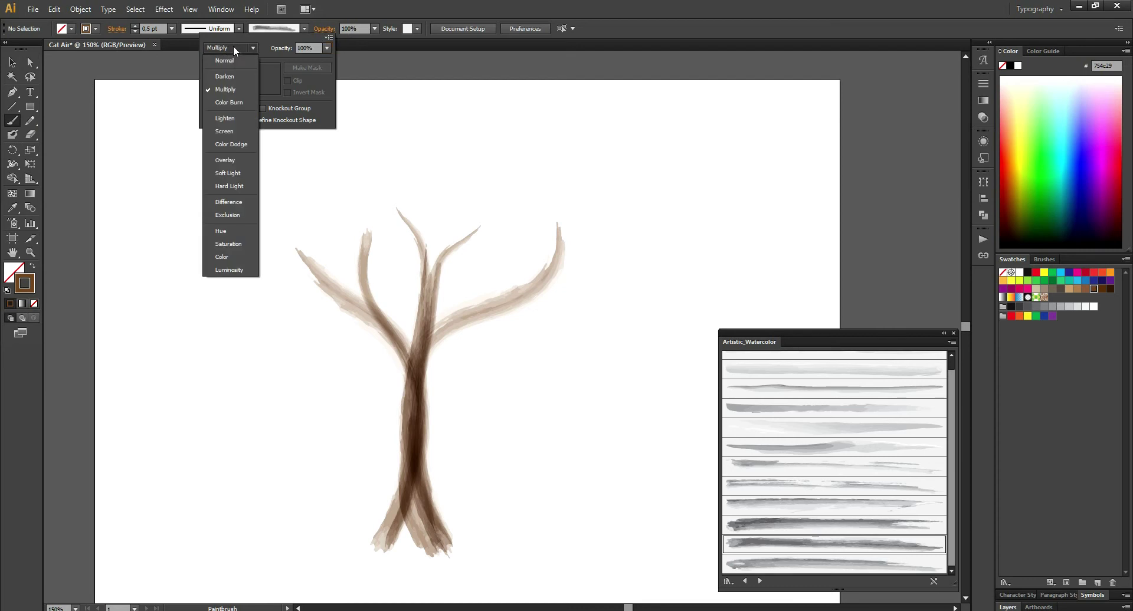
click(239, 130)
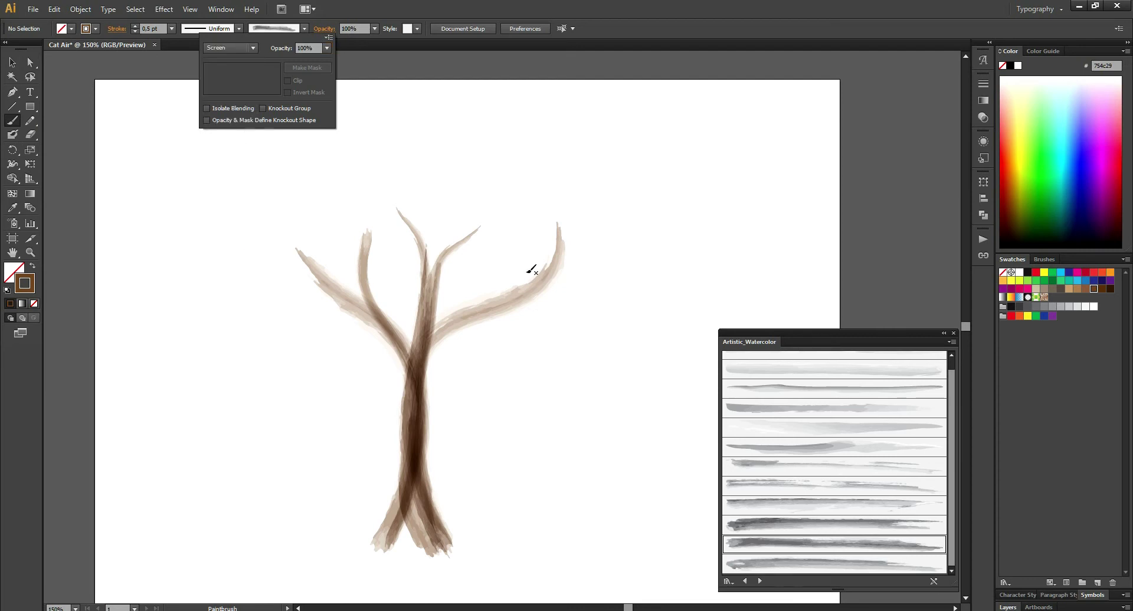
click(1068, 288)
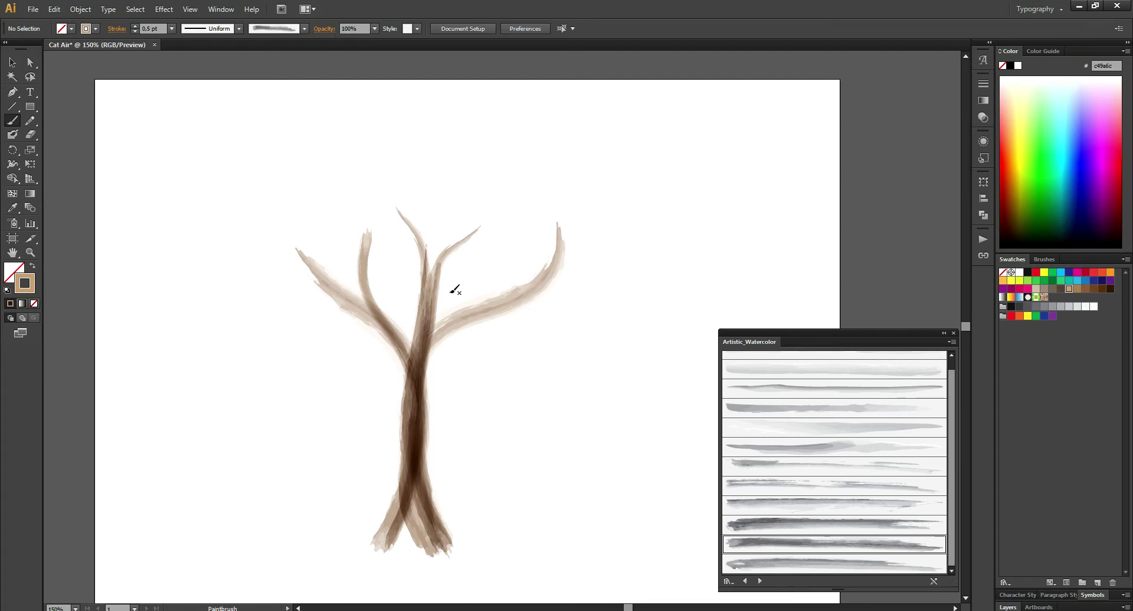
scroll(424, 435, up, 1)
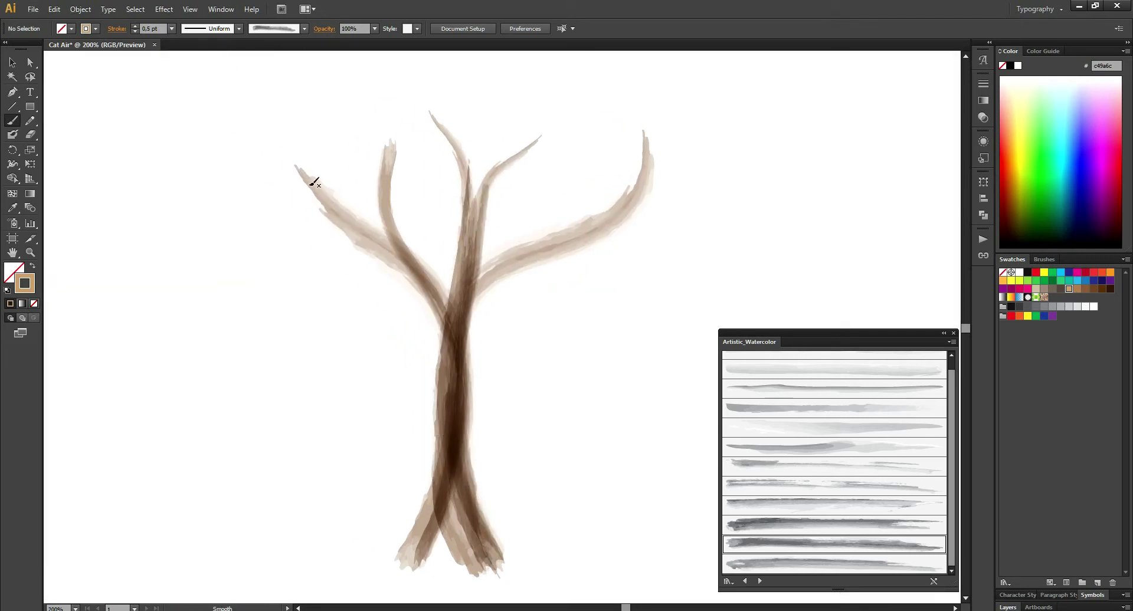
click(791, 562)
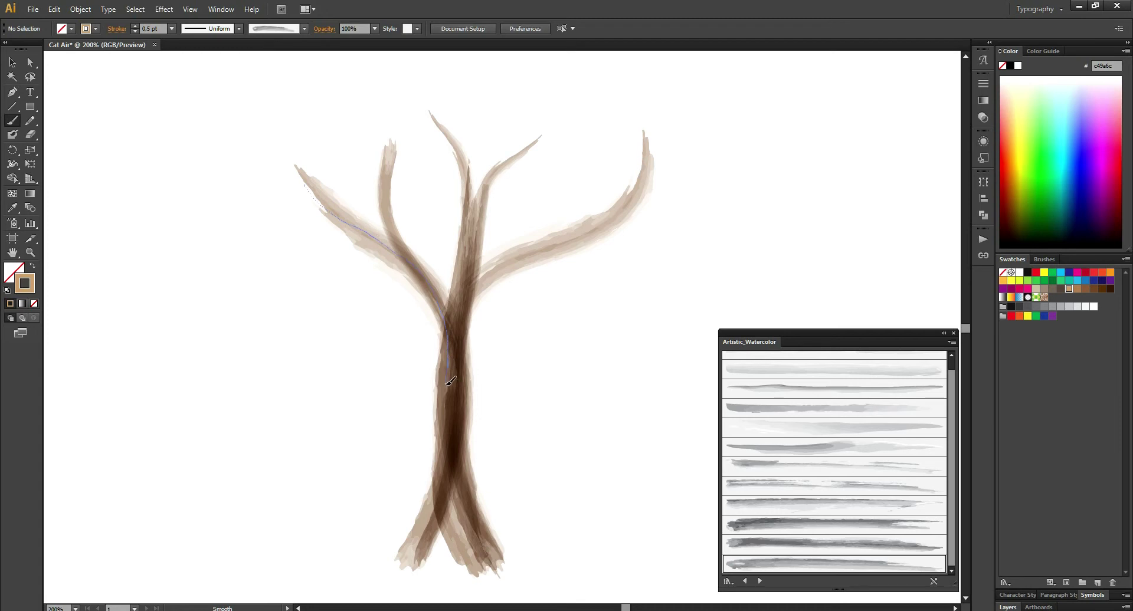
drag(429, 492, 399, 553)
- Adjust the tan stroke's anchors so it hugs the trunk down through its dark centre
key(a)
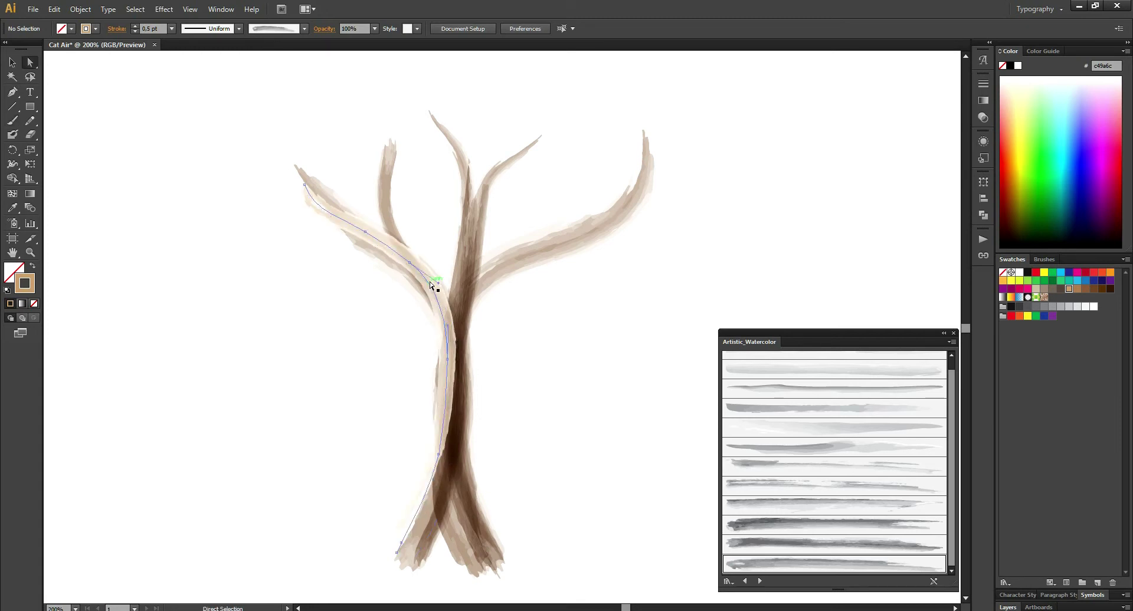
mouse_move(406, 262)
mouse_down()
mouse_move(364, 232)
mouse_move(362, 243)
mouse_move(409, 279)
mouse_up()
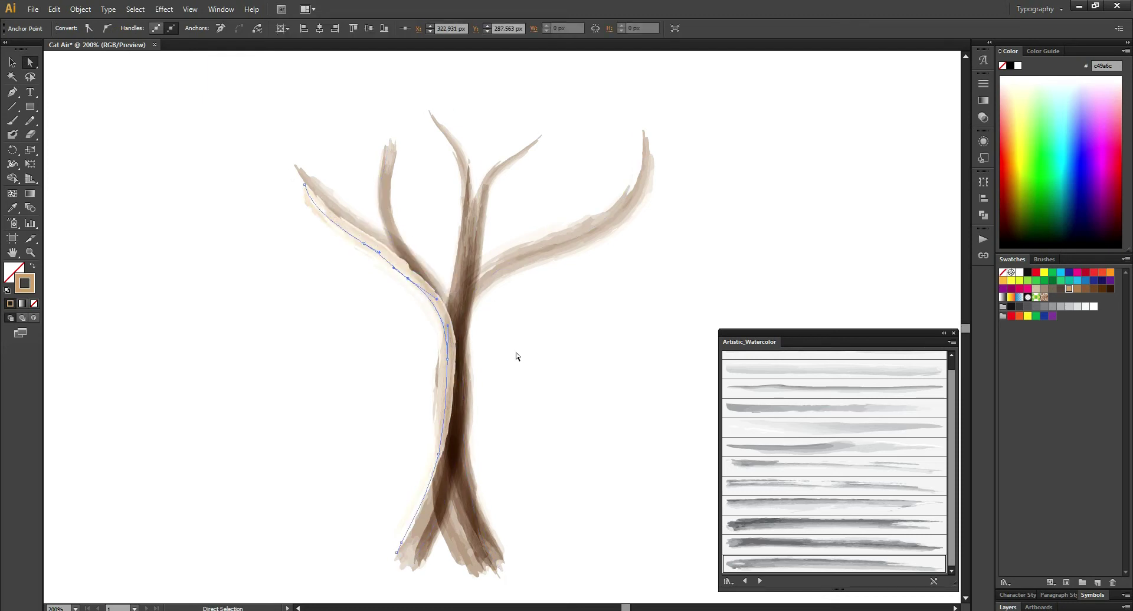
alt+scroll(498, 302, up, 2)
drag(460, 240, 455, 239)
key(space)
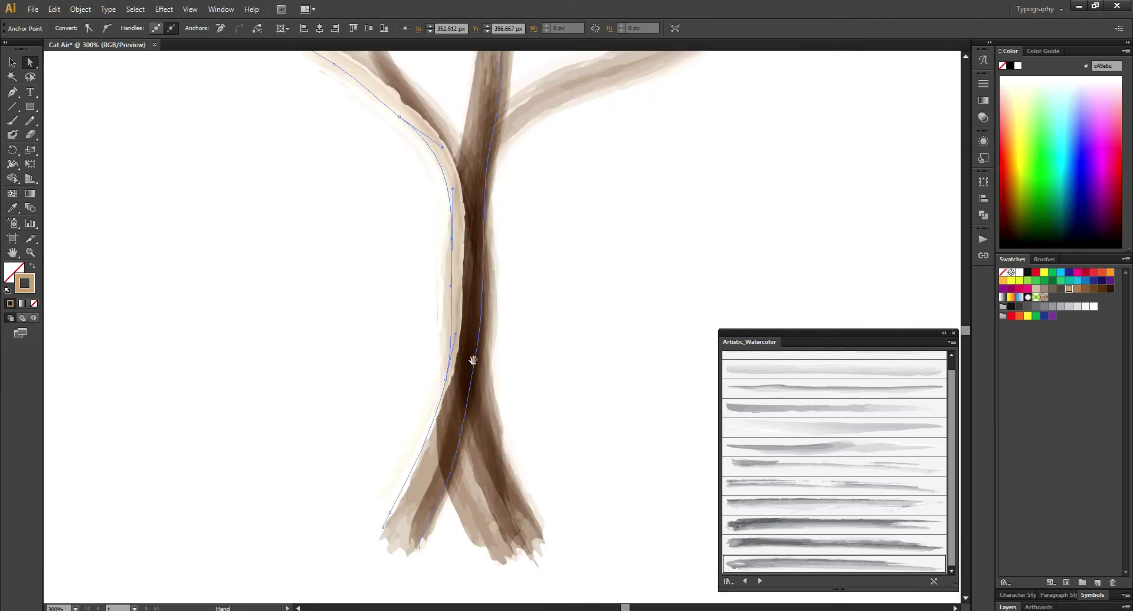
drag(473, 360, 486, 282)
drag(430, 440, 406, 437)
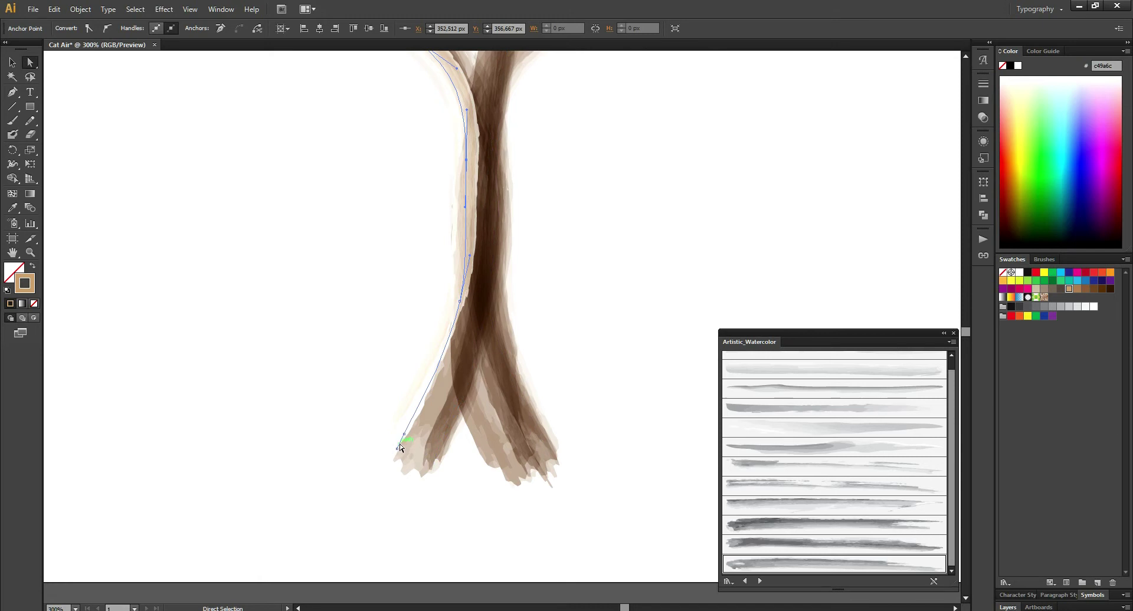
drag(399, 450, 410, 462)
click(608, 253)
key(ctrl+minus)
key(ctrl+minus)
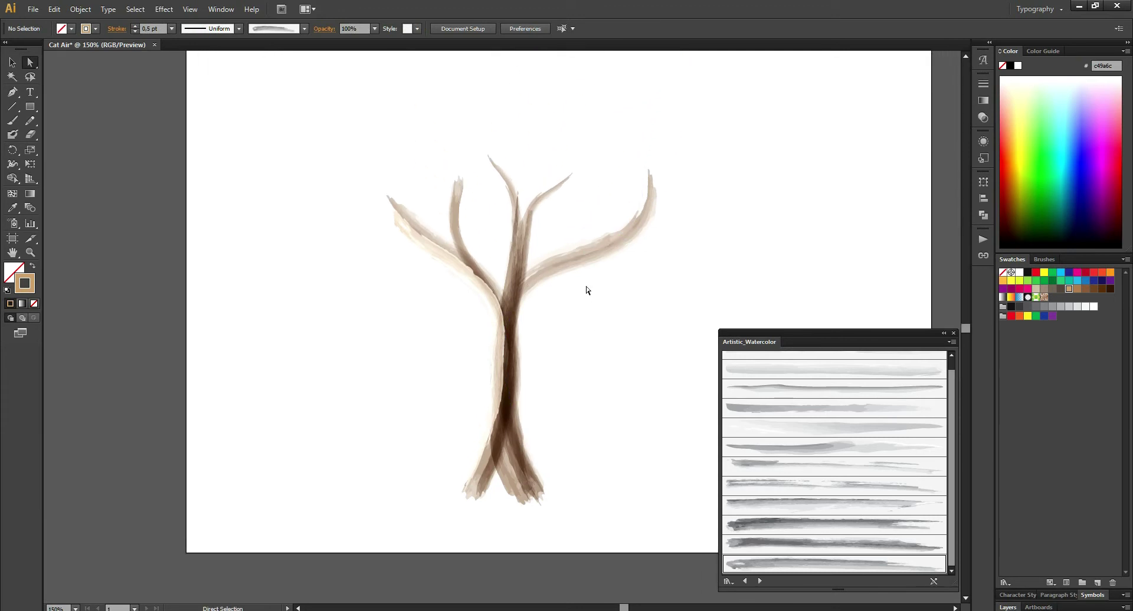
- Paint a 0.25 pt light stroke with the third watercolour brush from the middle branch to the trunk base
alt+scroll(584, 285, up, 1)
click(788, 432)
click(783, 417)
key(b)
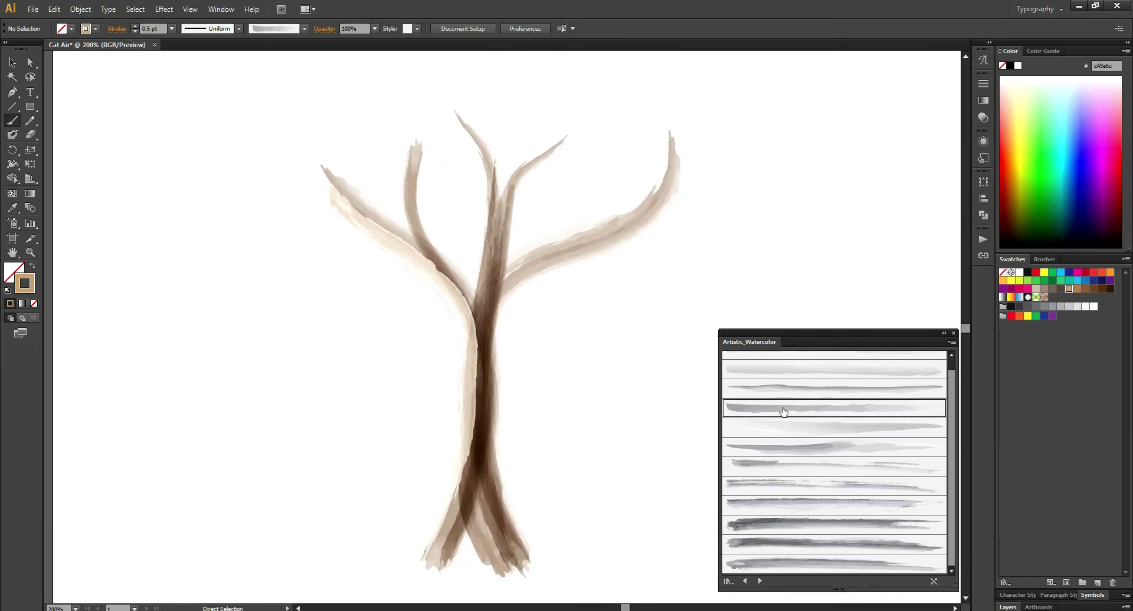
click(171, 28)
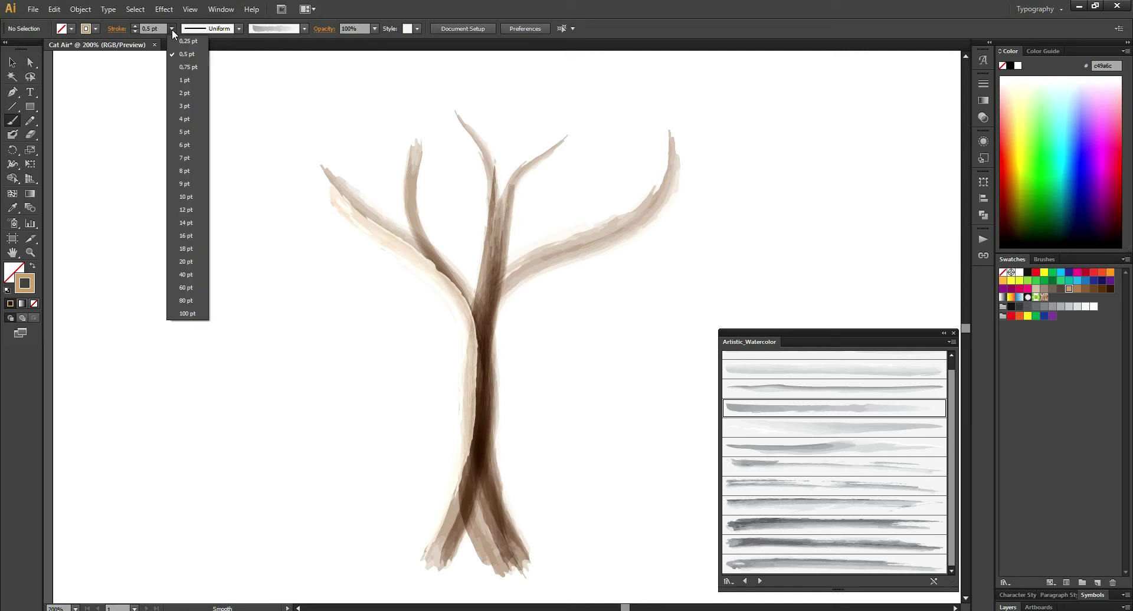
click(179, 44)
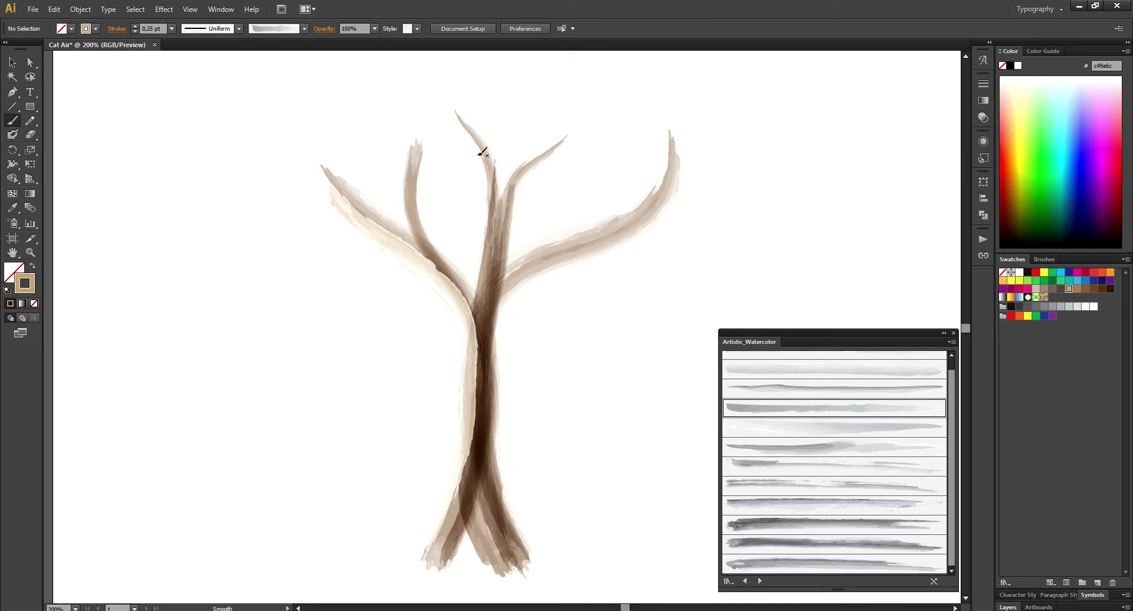
mouse_move(494, 209)
mouse_down()
mouse_move(466, 426)
mouse_move(473, 473)
mouse_up()
drag(517, 564, 518, 562)
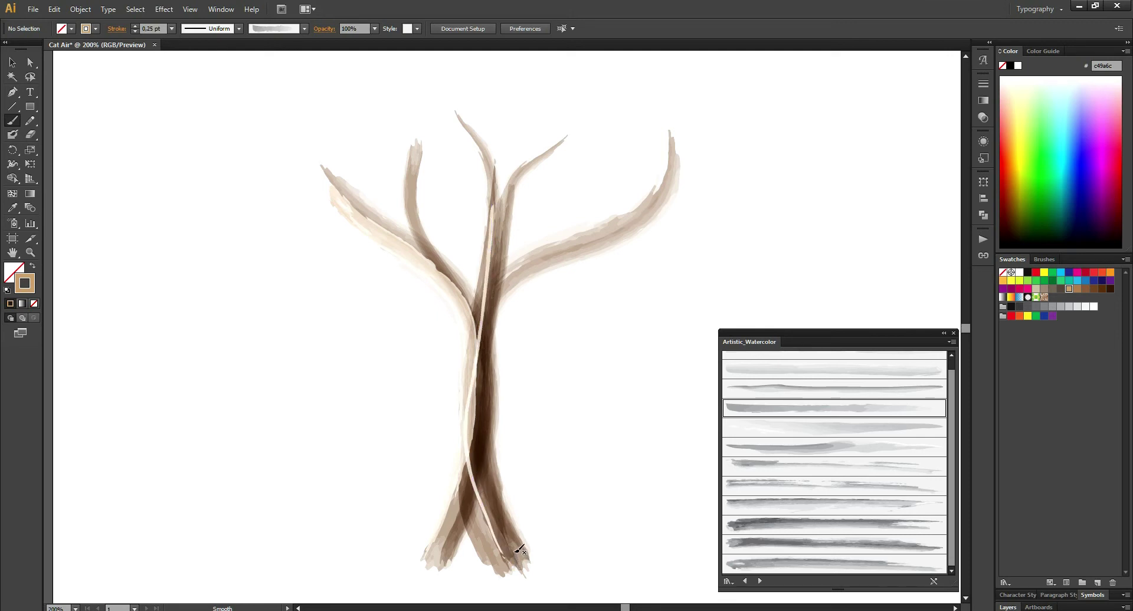
- Repaint the highlight at 0.5 pt down the middle branch and trunk, then select the new stroke
click(173, 28)
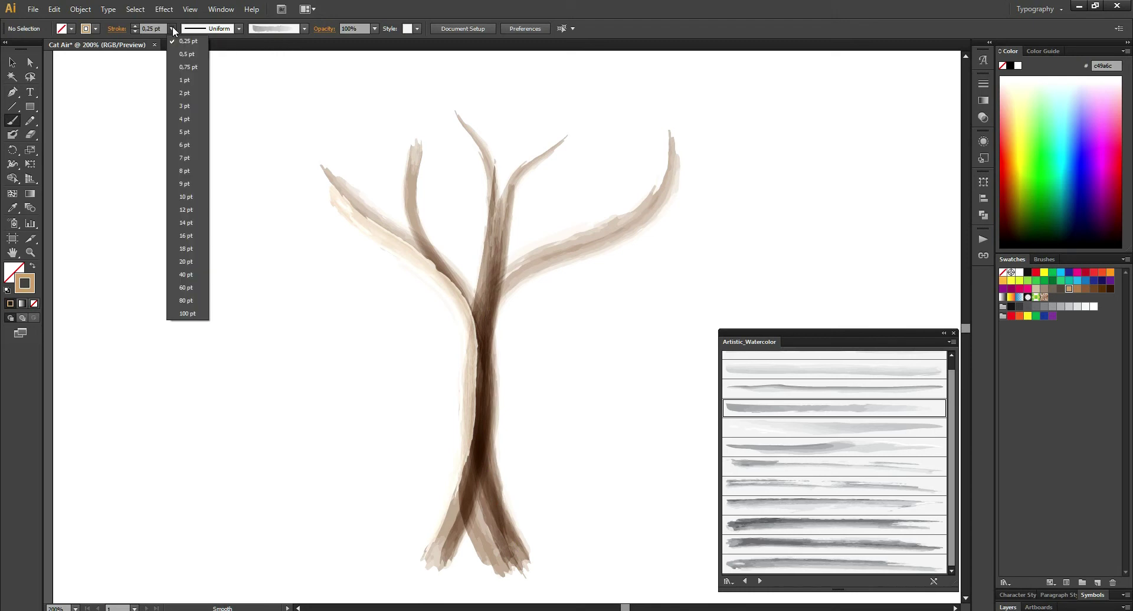
click(190, 58)
mouse_move(466, 124)
mouse_down()
mouse_move(489, 177)
mouse_move(493, 243)
mouse_up()
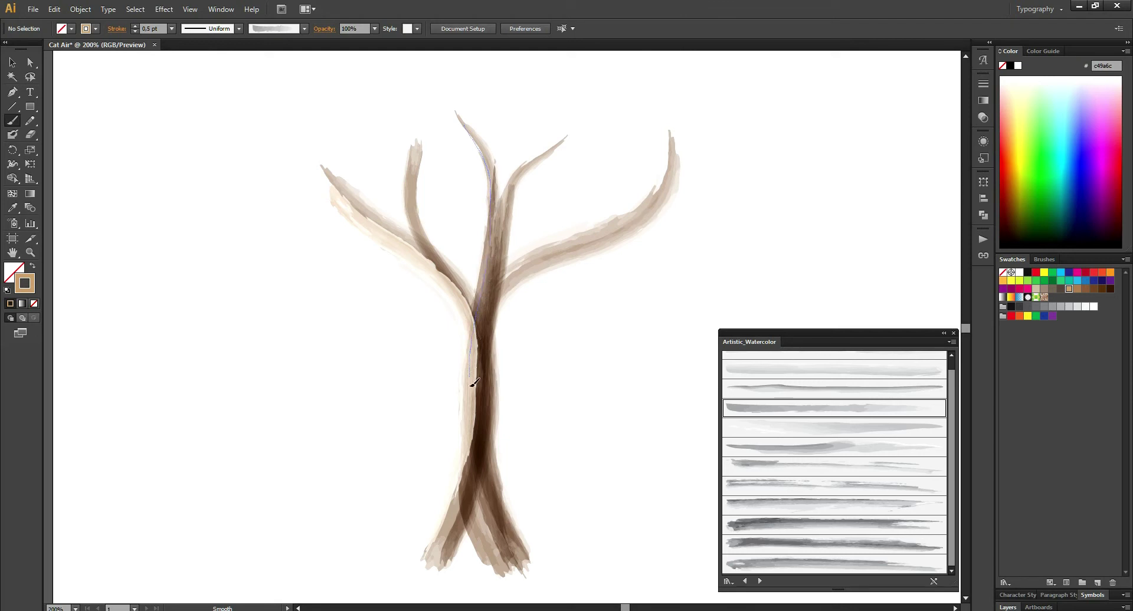
drag(501, 570, 502, 568)
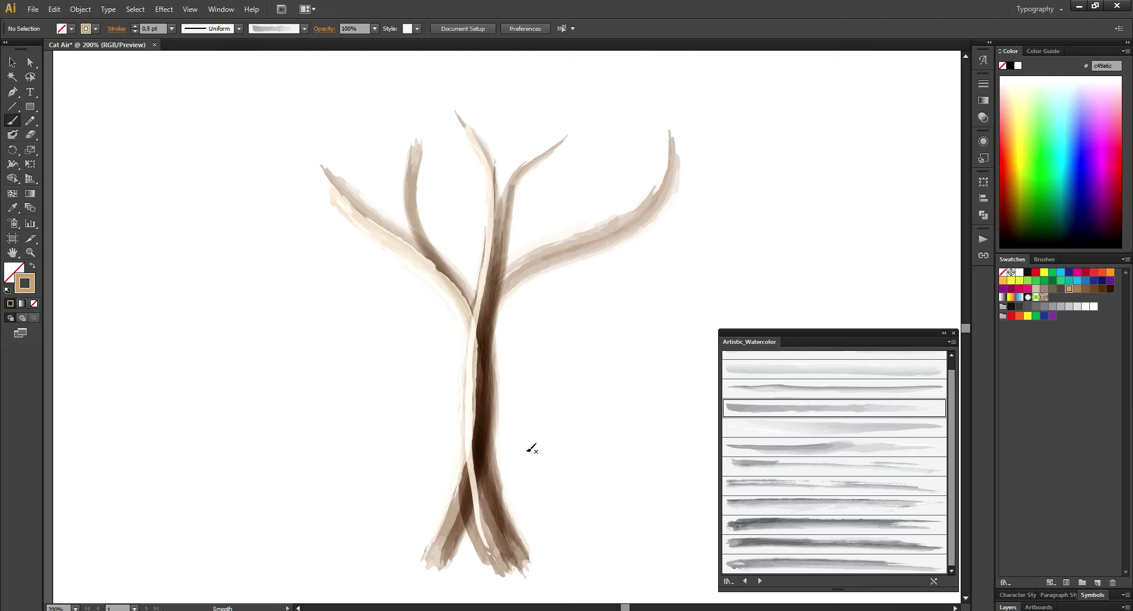
key(v)
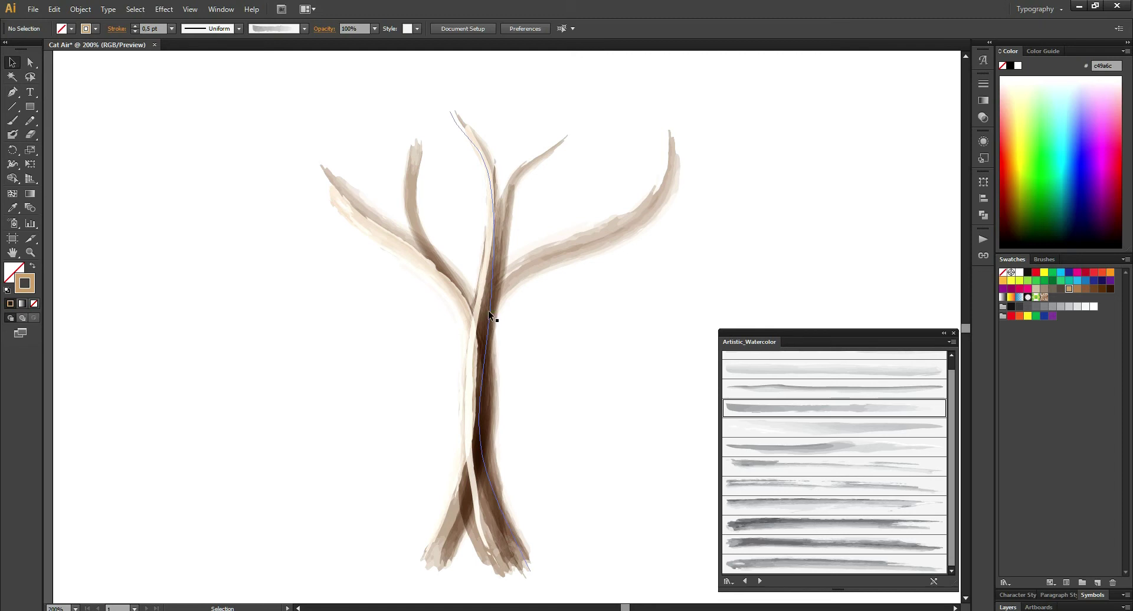
click(480, 294)
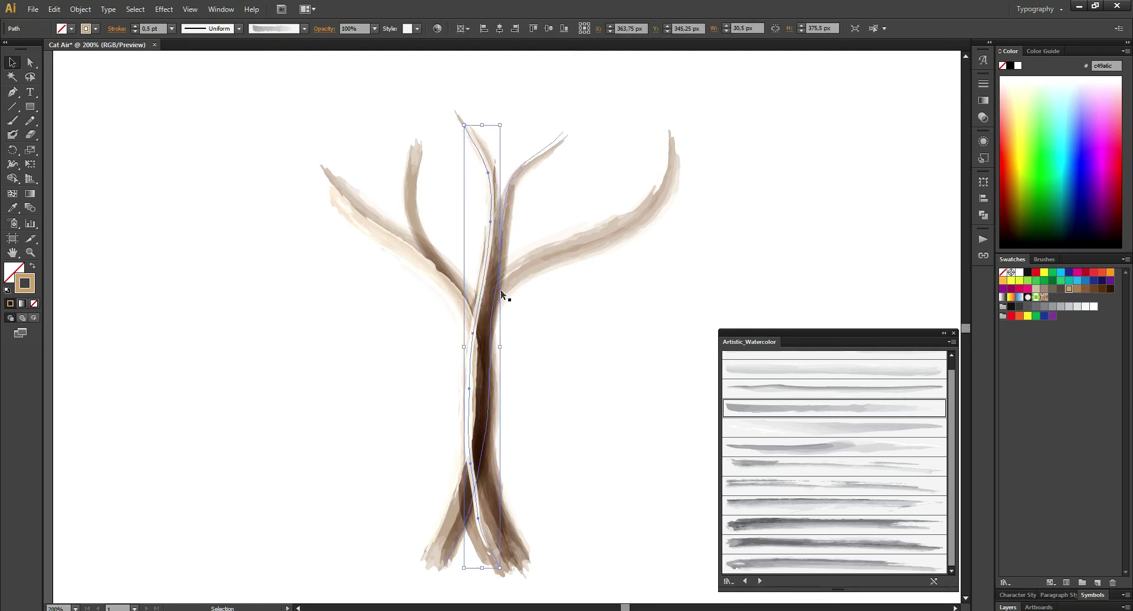
- Widen the selected trunk highlight stroke to 0.75 pt
click(172, 28)
click(186, 67)
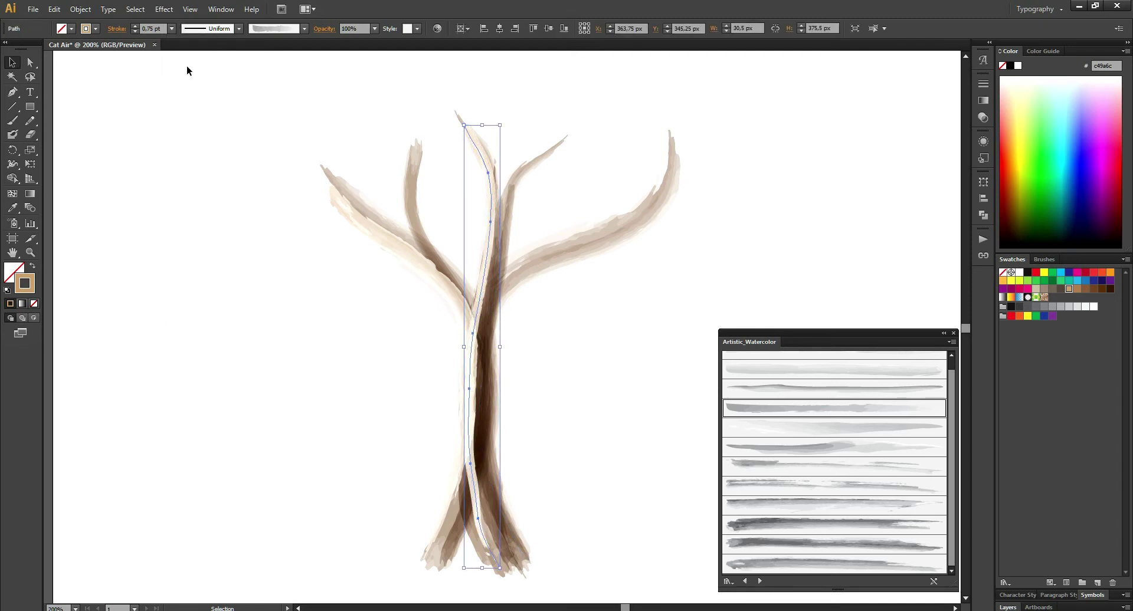
click(581, 364)
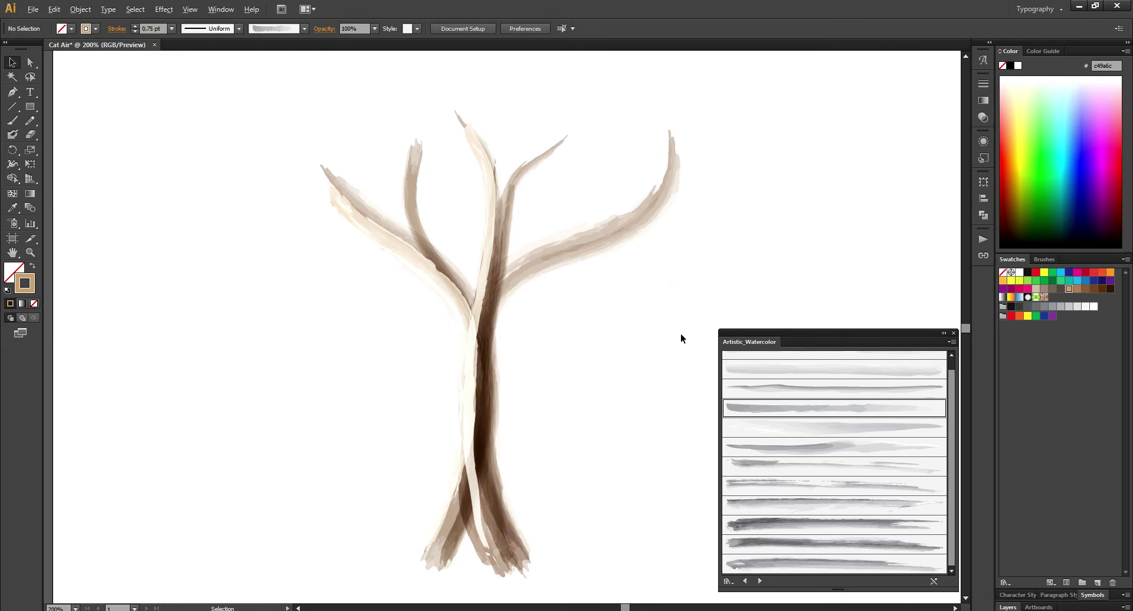
- Drag the highlight's bottom anchor down-right and adjust a higher anchor so it follows the trunk
scroll(666, 338, down, 2)
scroll(647, 348, up, 2)
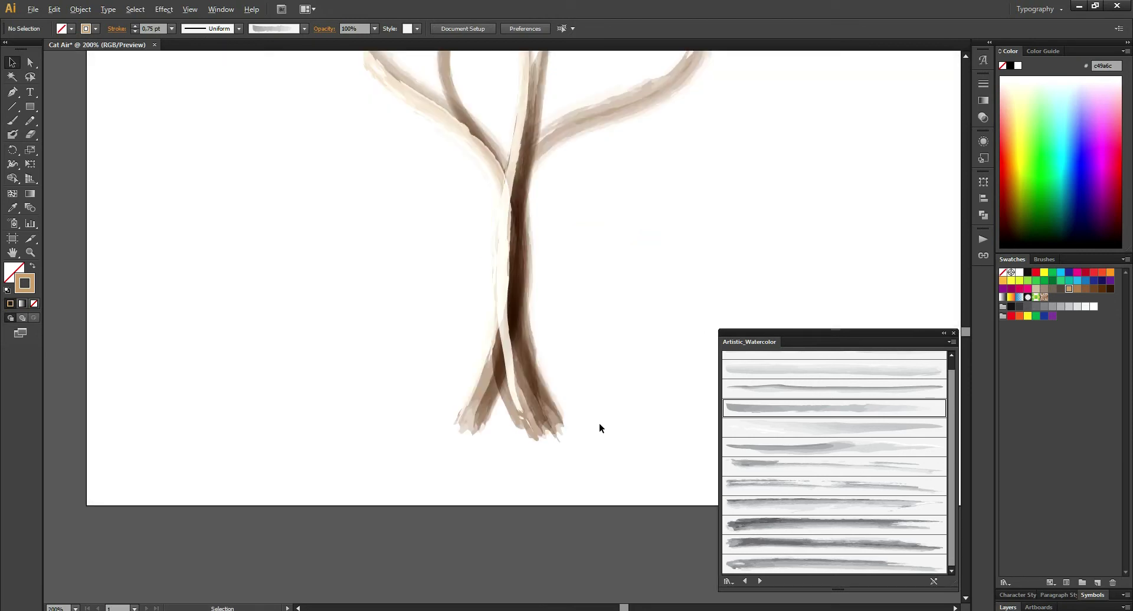
scroll(600, 424, up, 1)
key(a)
click(472, 342)
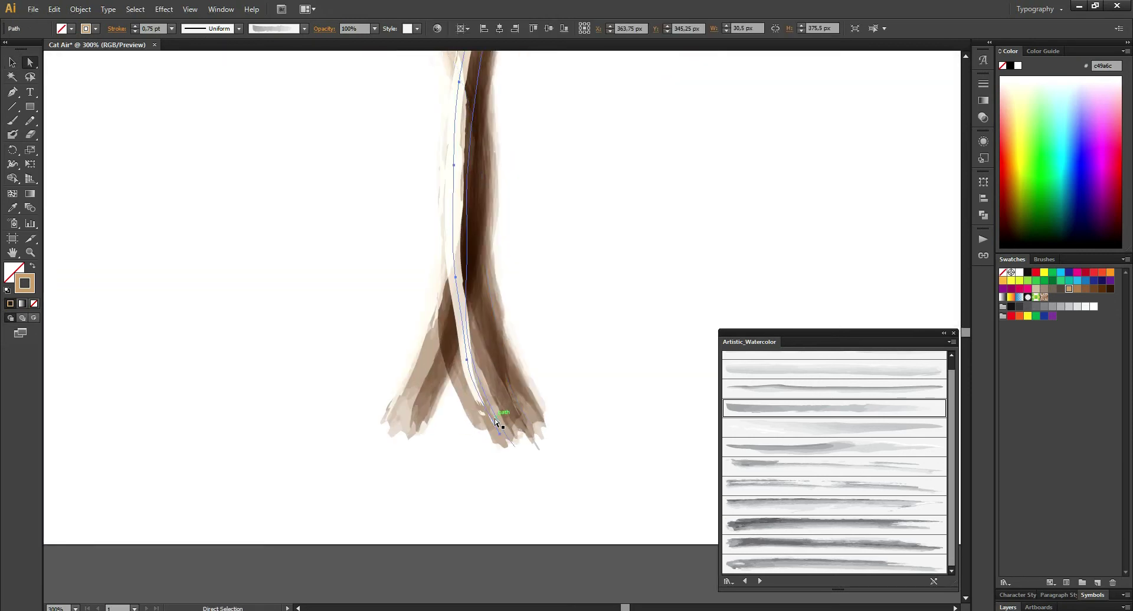
drag(501, 434, 528, 458)
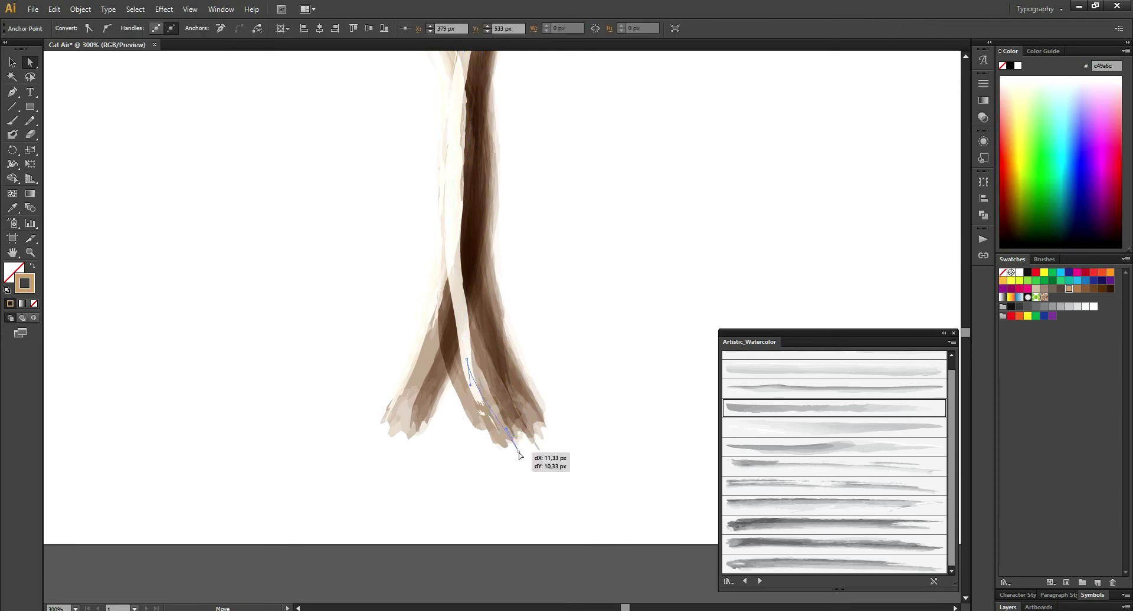
drag(468, 361, 471, 381)
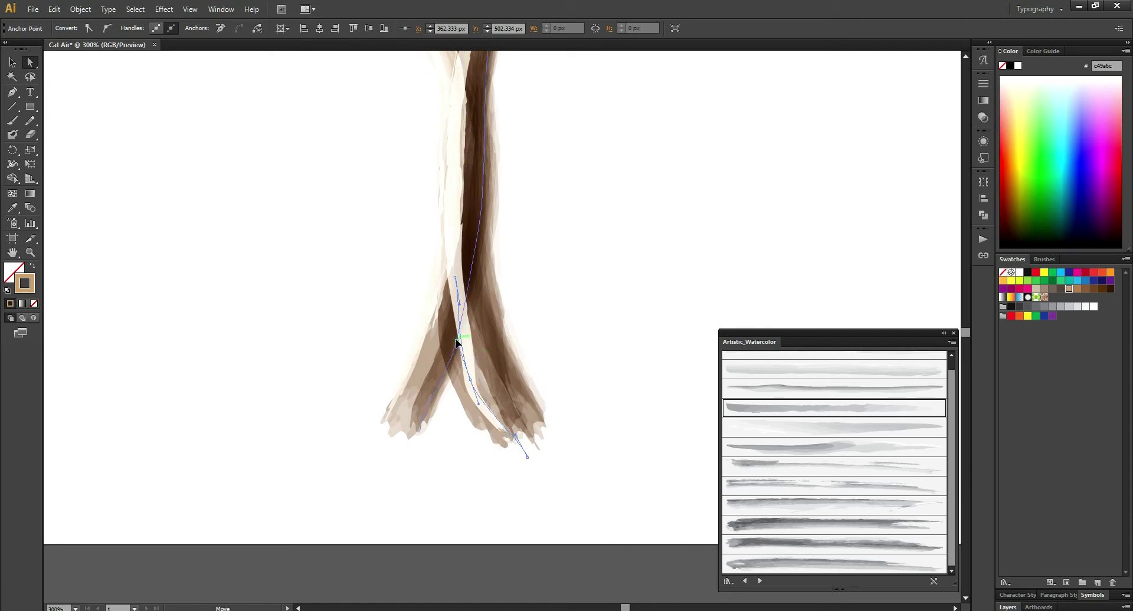
click(571, 339)
scroll(581, 327, down, 2)
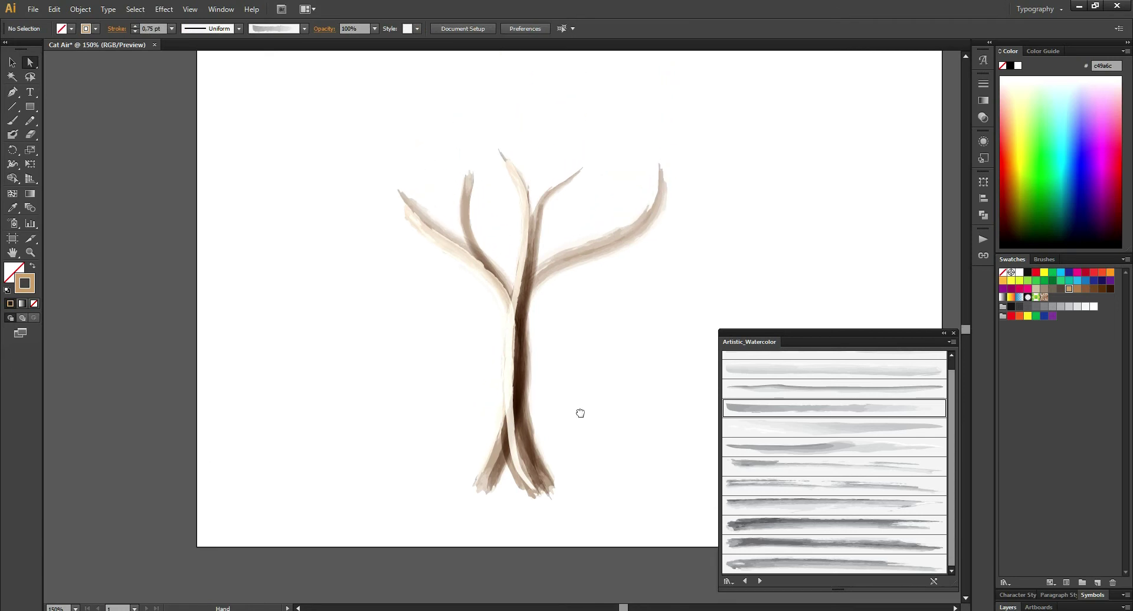
drag(585, 324, 526, 425)
- Paint a thin 0.25 pt cream stroke over the lower trunk with the fourth watercolour brush
scroll(462, 476, up, 2)
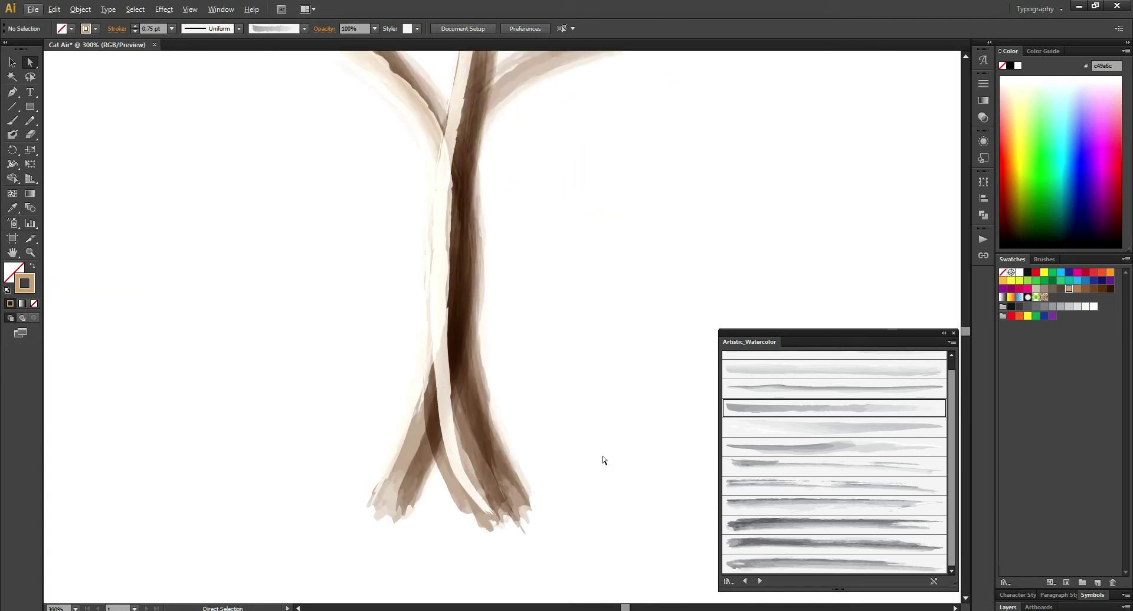
click(816, 423)
key(b)
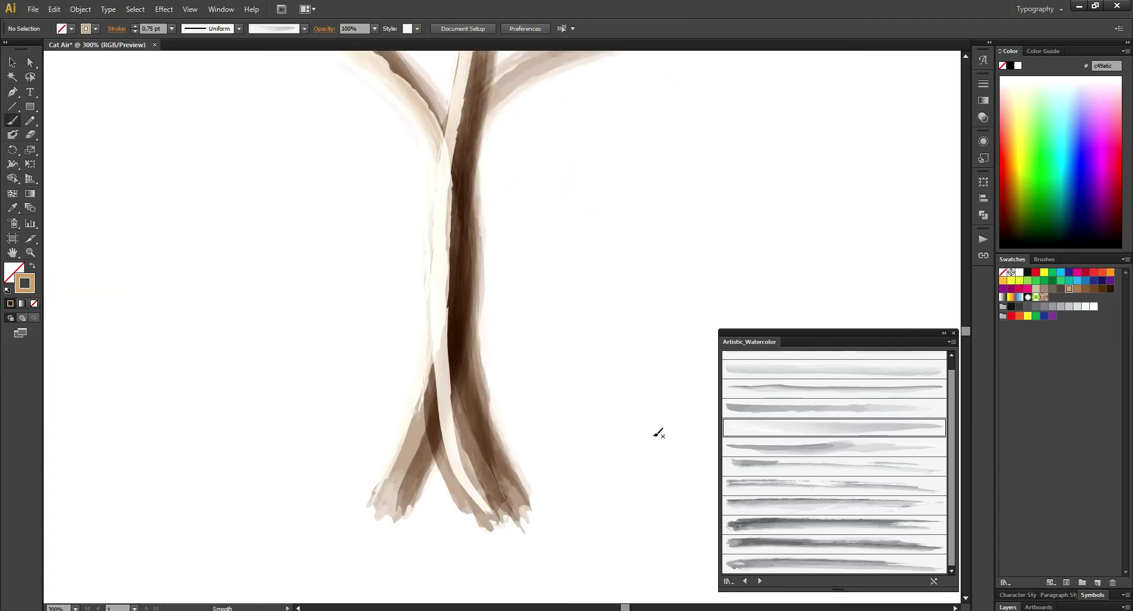
drag(434, 385, 439, 310)
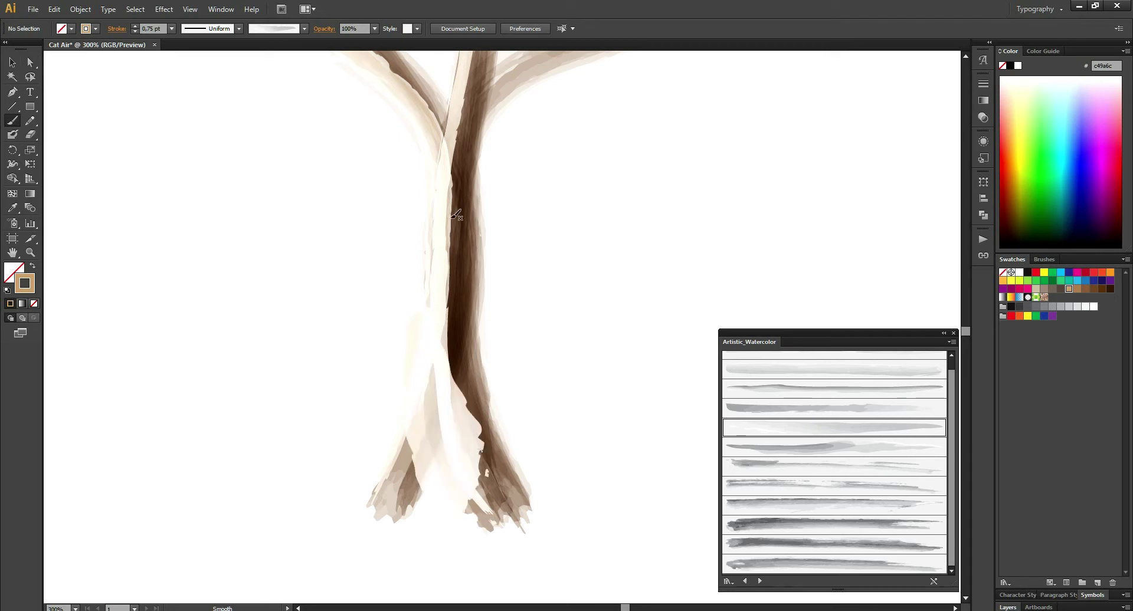
key(ctrl+z)
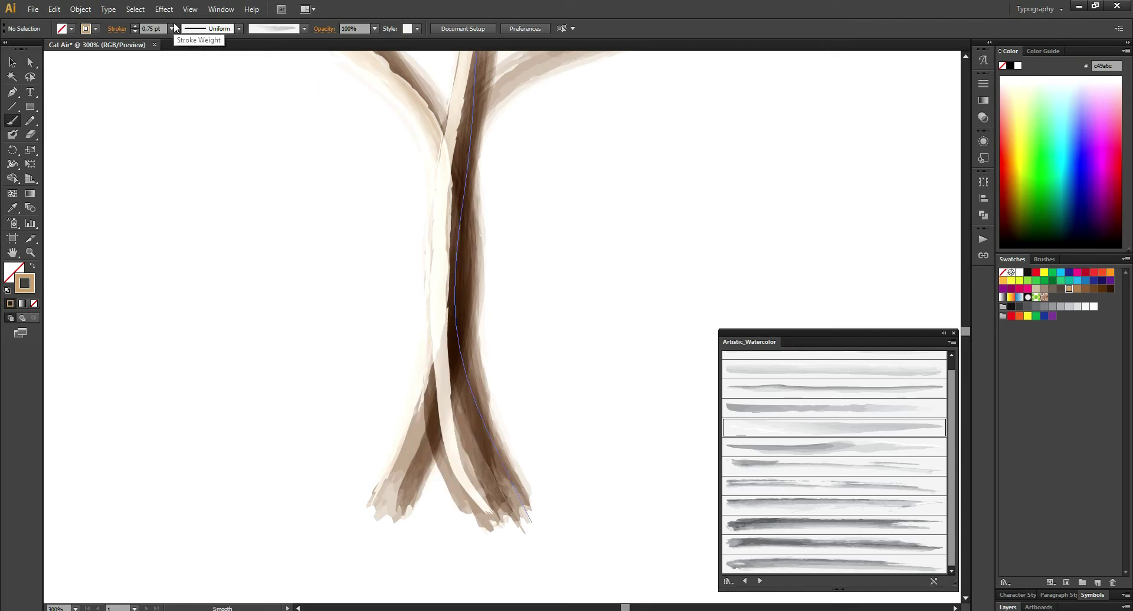
click(172, 29)
click(180, 45)
drag(437, 408, 433, 333)
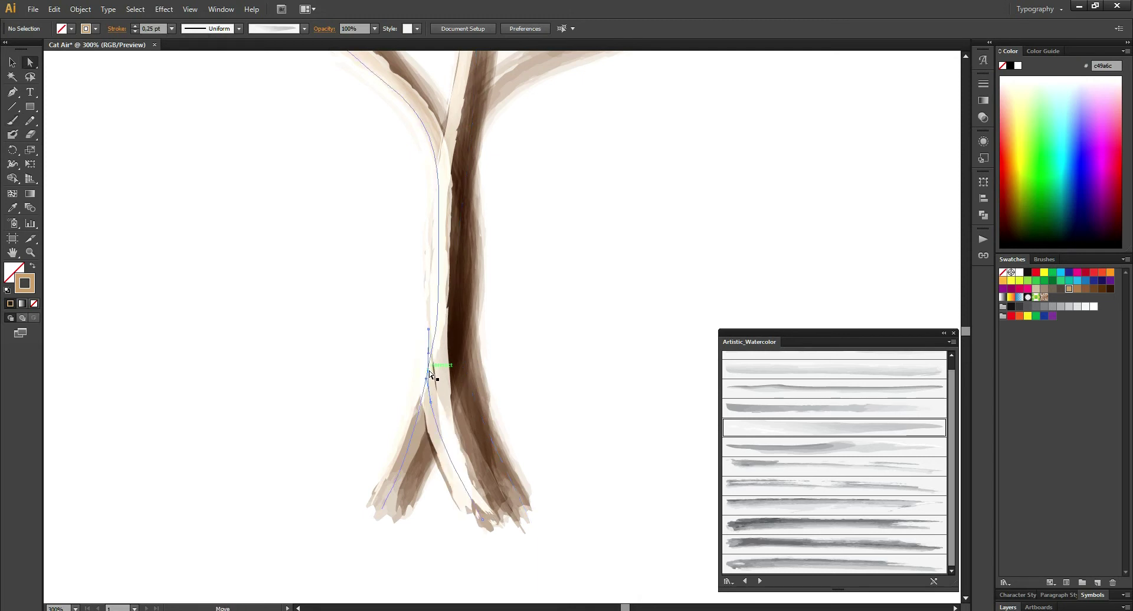
- Nudge the cream stroke's anchor up-right, then reframe the view on the branches at 200%
key(a)
click(429, 329)
drag(429, 332, 443, 321)
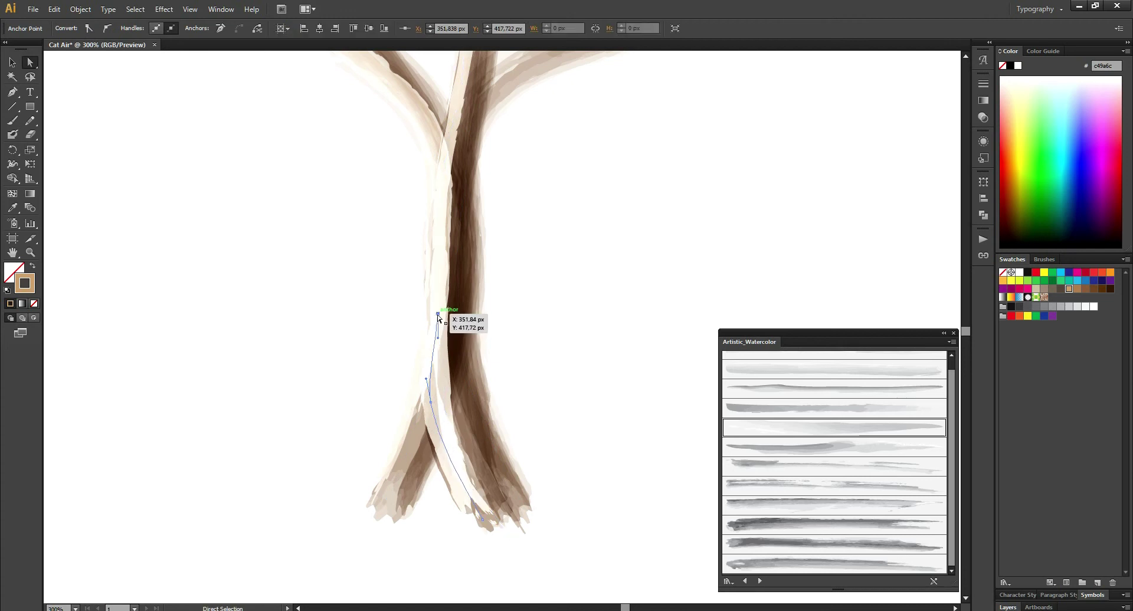
key(v)
click(558, 284)
key(ctrl+minus)
key(ctrl+minus)
mouse_move(572, 273)
mouse_down()
mouse_move(549, 367)
mouse_move(561, 352)
mouse_move(559, 391)
mouse_move(532, 342)
mouse_move(537, 362)
mouse_move(543, 354)
mouse_up()
key(ctrl+minus)
key(ctrl+plus)
key(ctrl+plus)
- Paint a light 0.75 pt watercolour highlight along the right branch with a lighter brush
key(b)
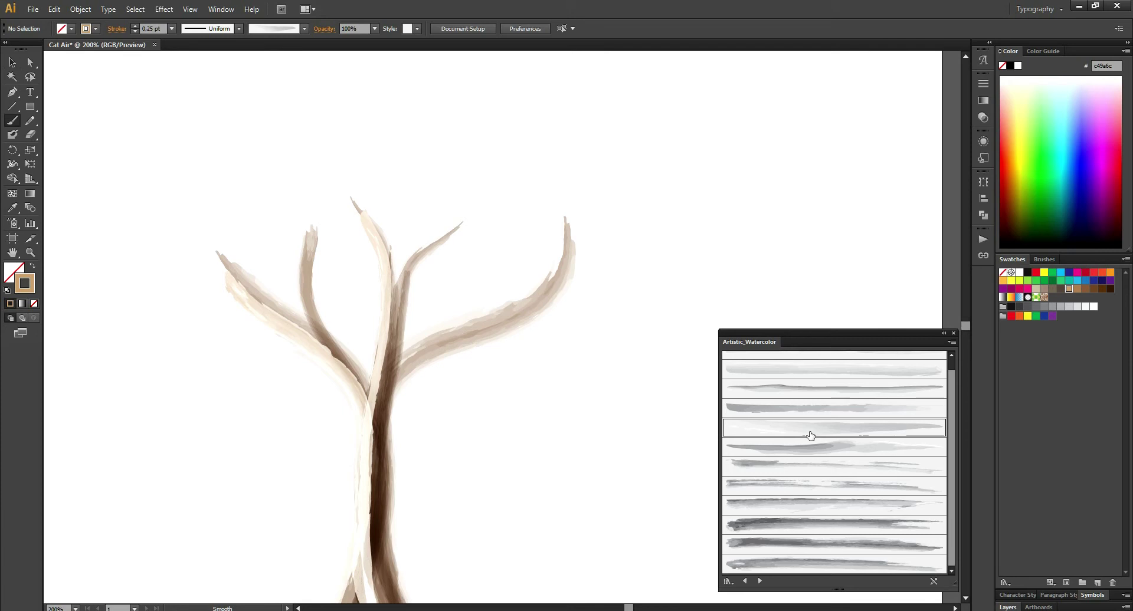
click(809, 413)
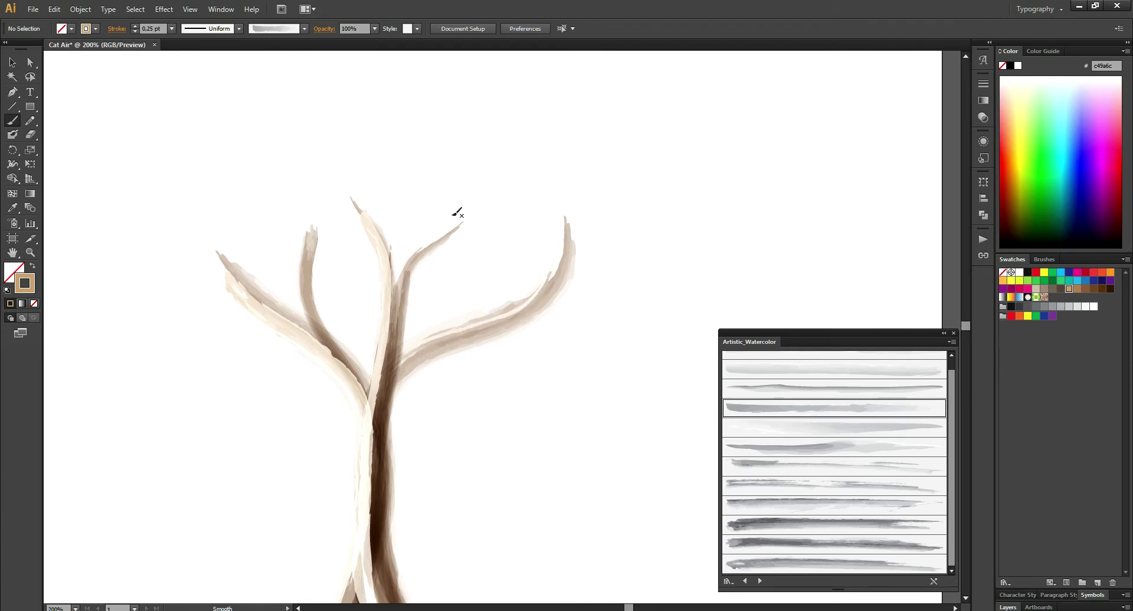
click(171, 28)
click(189, 67)
drag(552, 274, 381, 394)
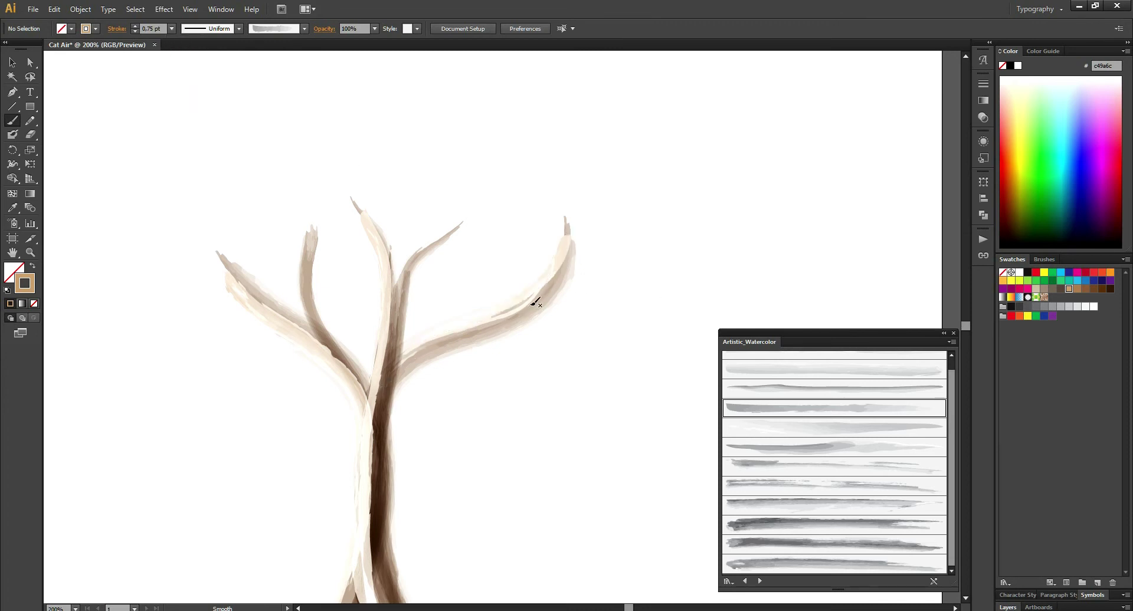
key(v)
scroll(589, 317, down, 2)
- Select the whole tree, scale it down to about 233×308 px and move it up and right
scroll(618, 284, down, 1)
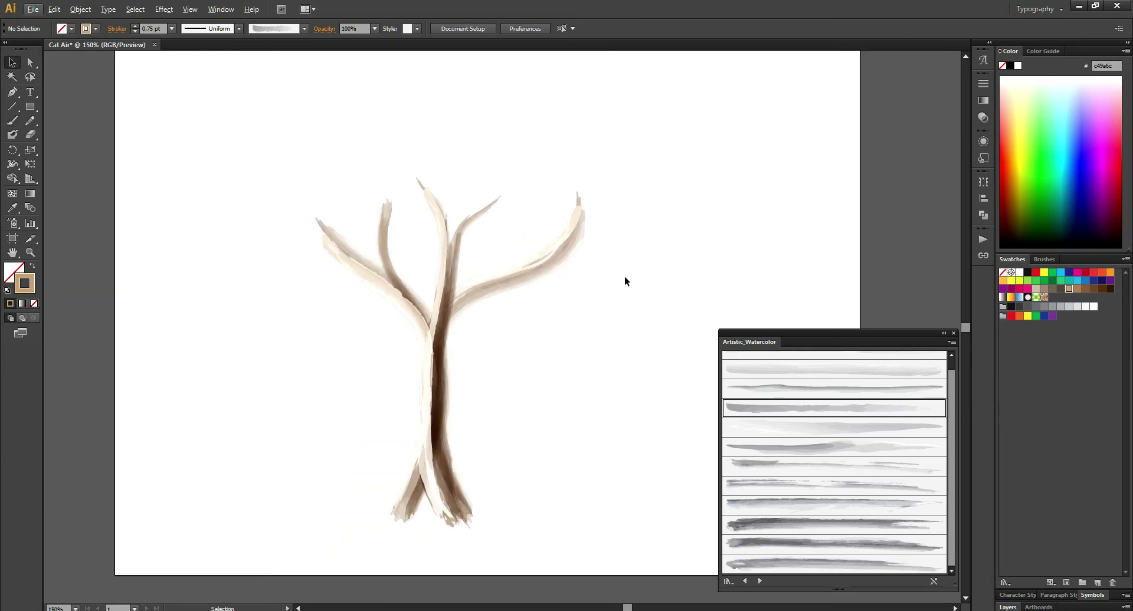
scroll(624, 282, up, 2)
scroll(640, 317, up, 1)
scroll(617, 352, down, 1)
scroll(625, 382, up, 1)
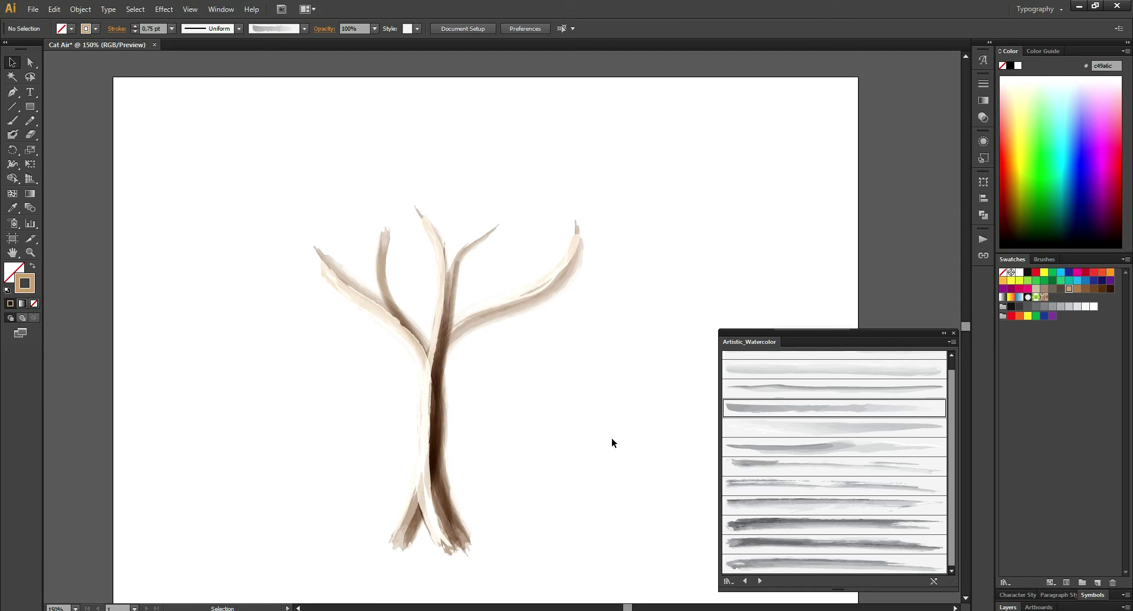
scroll(612, 439, down, 1)
drag(622, 535, 227, 133)
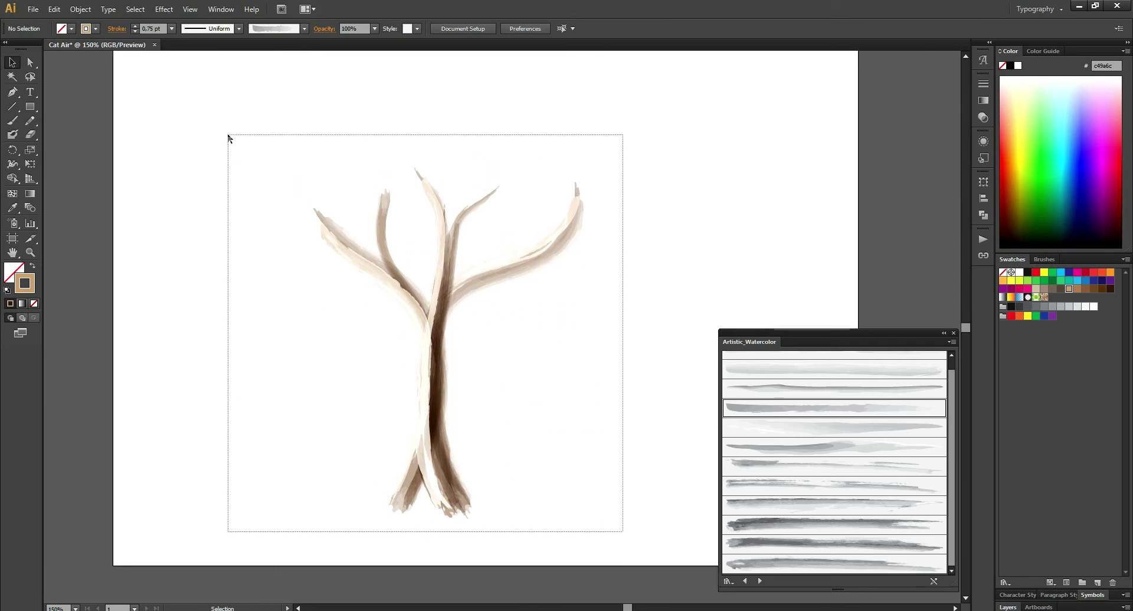
drag(445, 213, 451, 232)
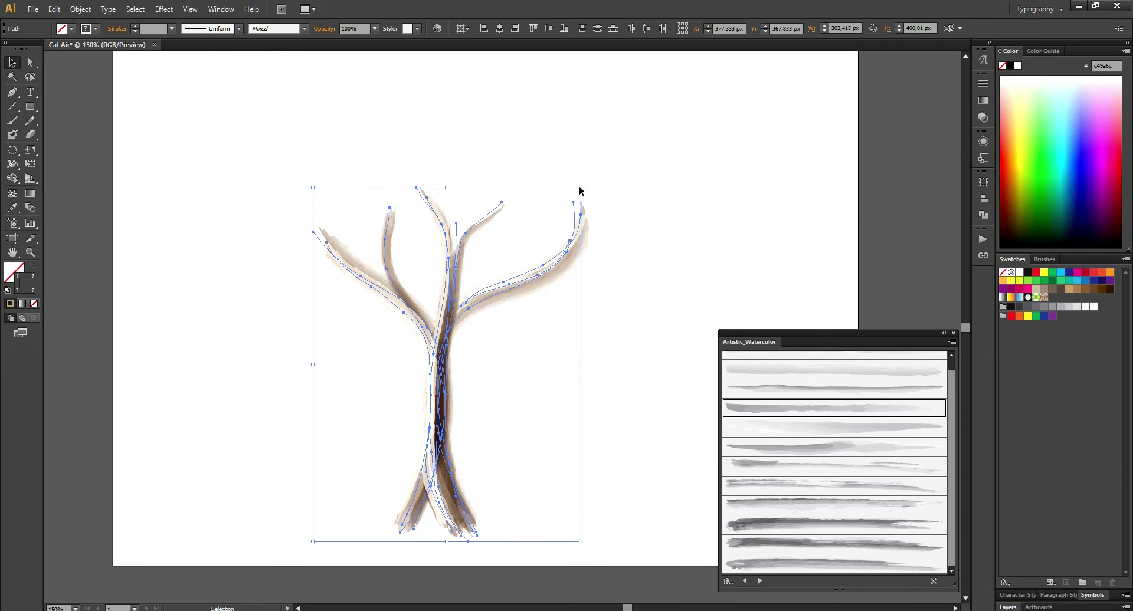
drag(580, 188, 548, 183)
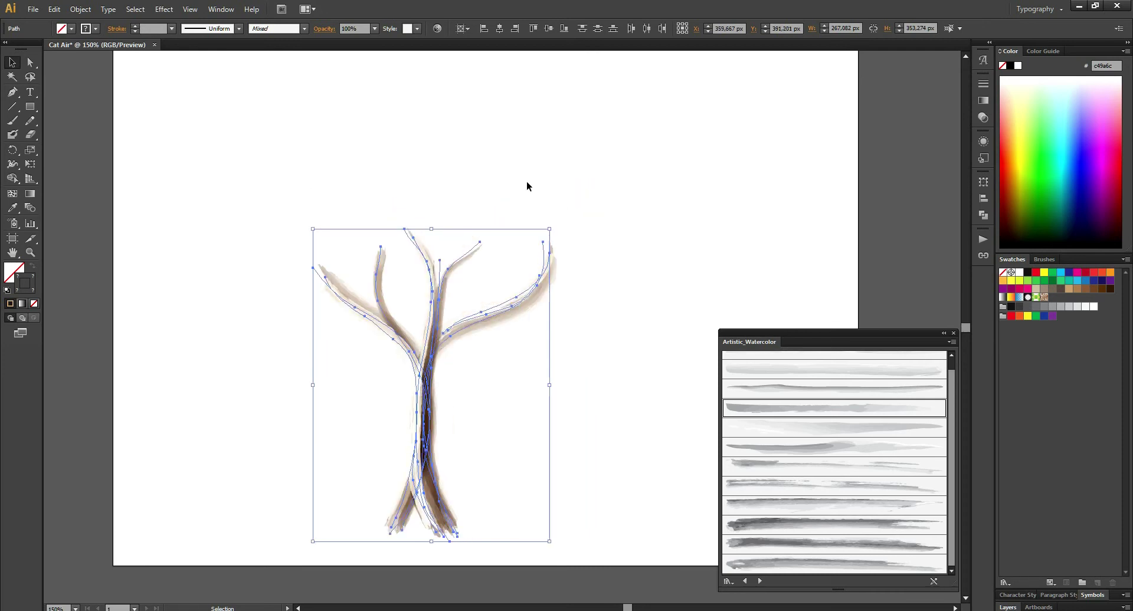
mouse_move(549, 229)
mouse_down()
mouse_move(520, 226)
mouse_move(512, 284)
mouse_up()
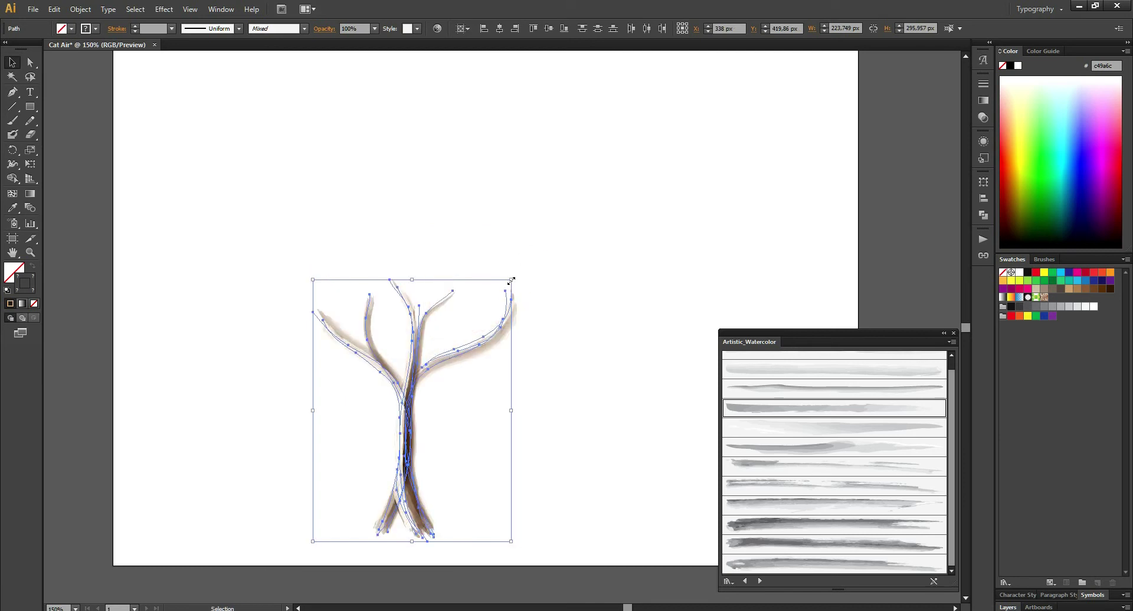
drag(435, 366, 496, 344)
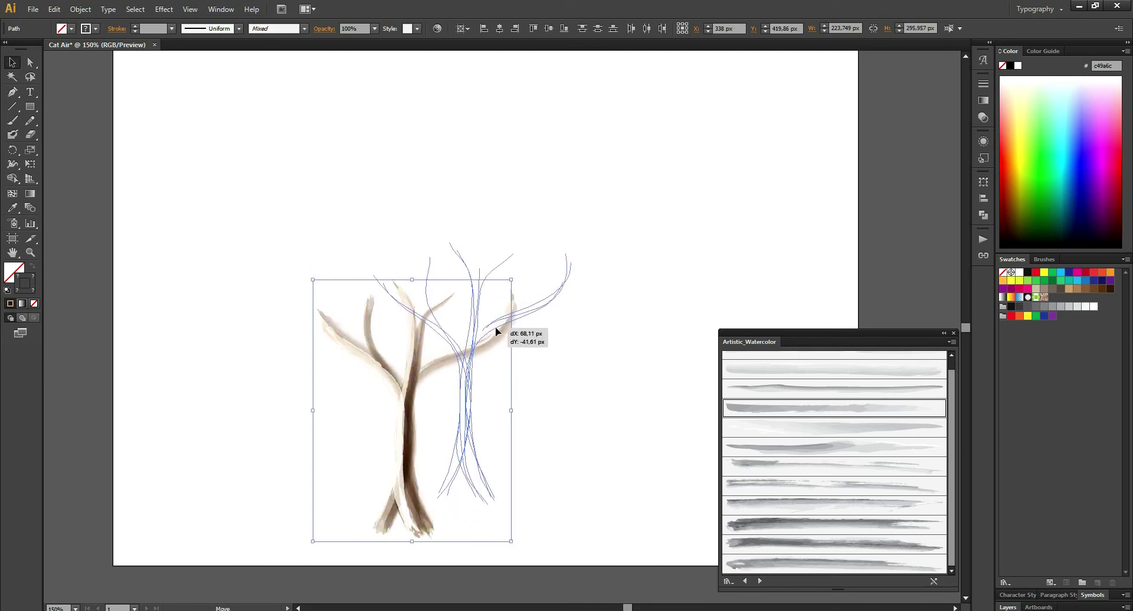
drag(594, 361, 594, 360)
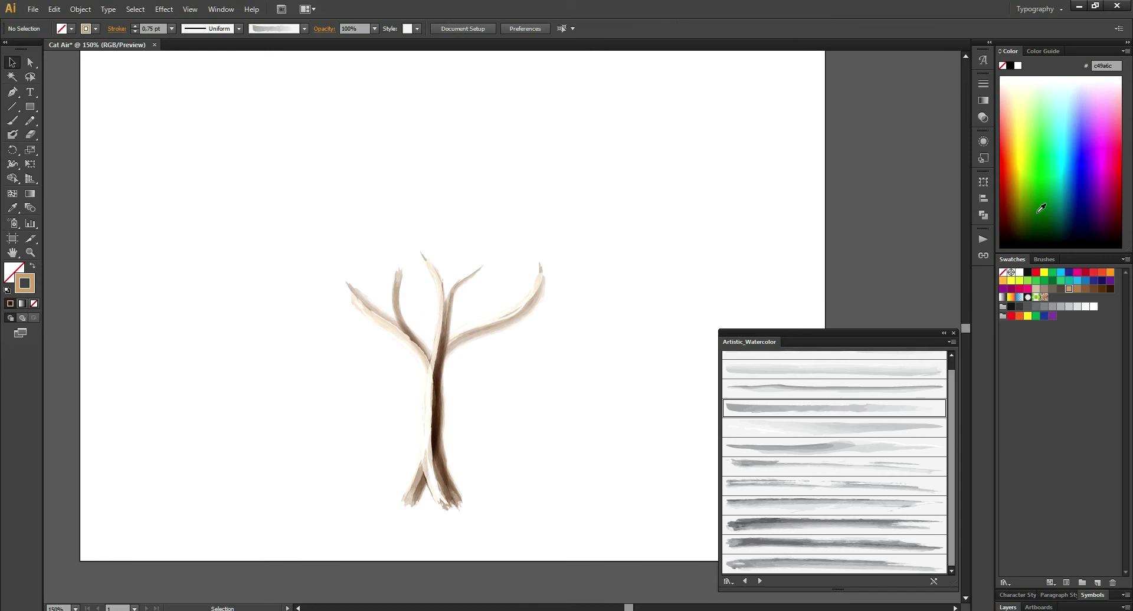
- Check the Align and Transform panel options for the scaled tree
click(983, 201)
click(983, 200)
click(980, 183)
click(963, 174)
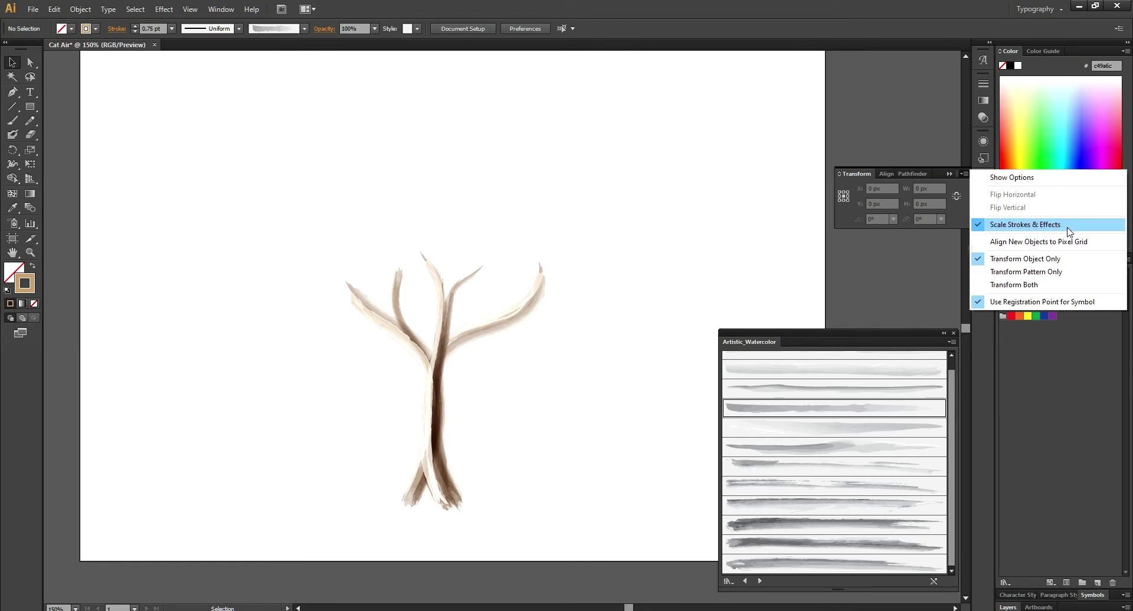
click(934, 221)
click(984, 180)
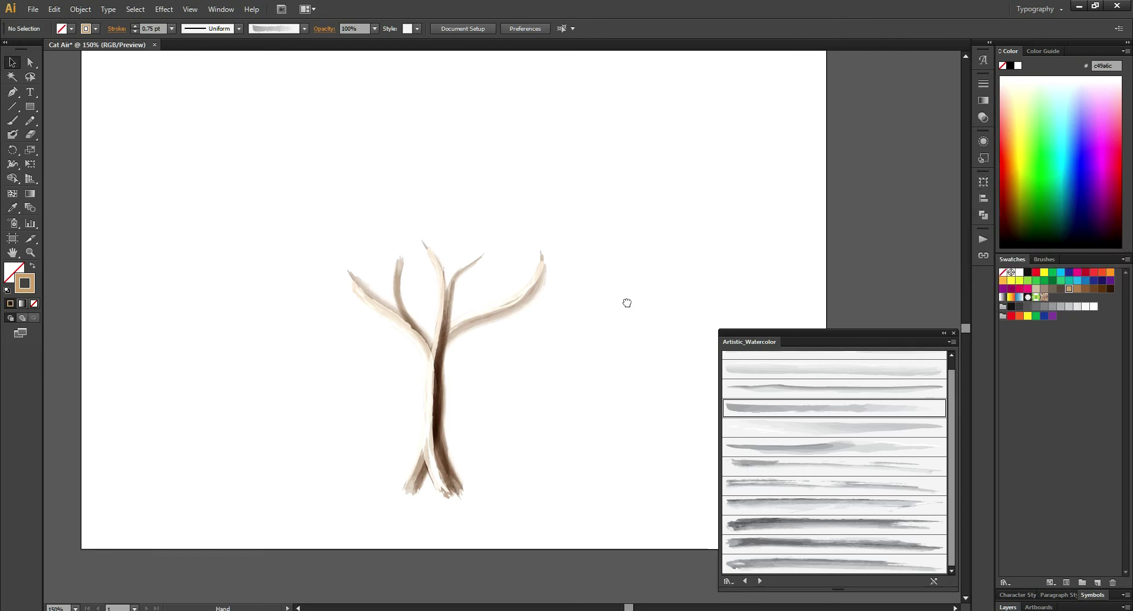
drag(623, 317, 628, 296)
- Paint broad 1 pt light-green (8dc63f) watercolour strokes across the treetop
click(1028, 280)
scroll(323, 205, up, 2)
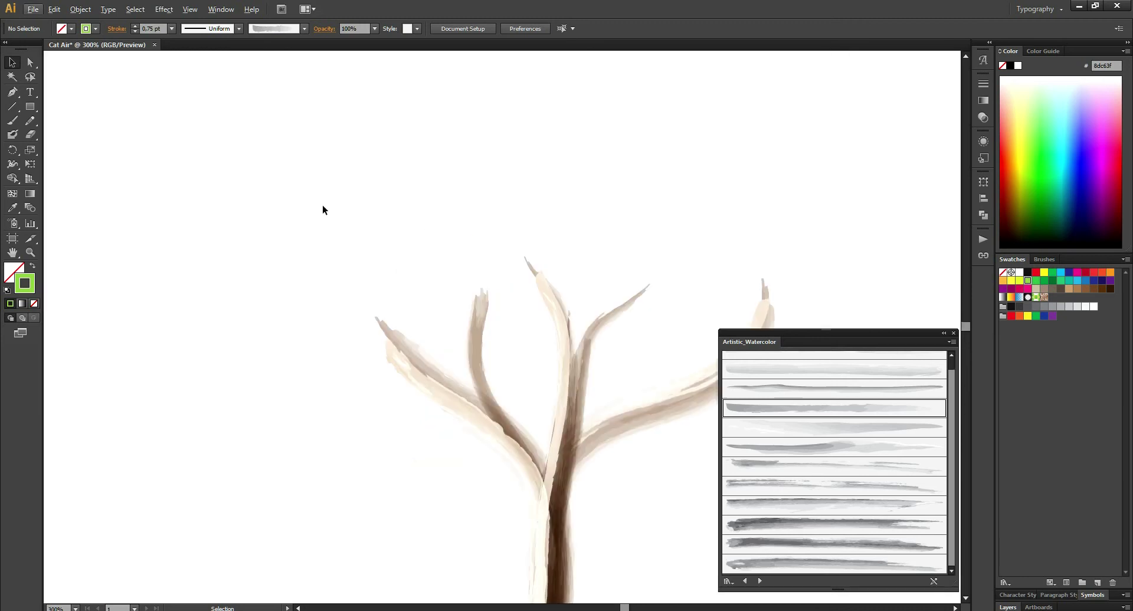
key(b)
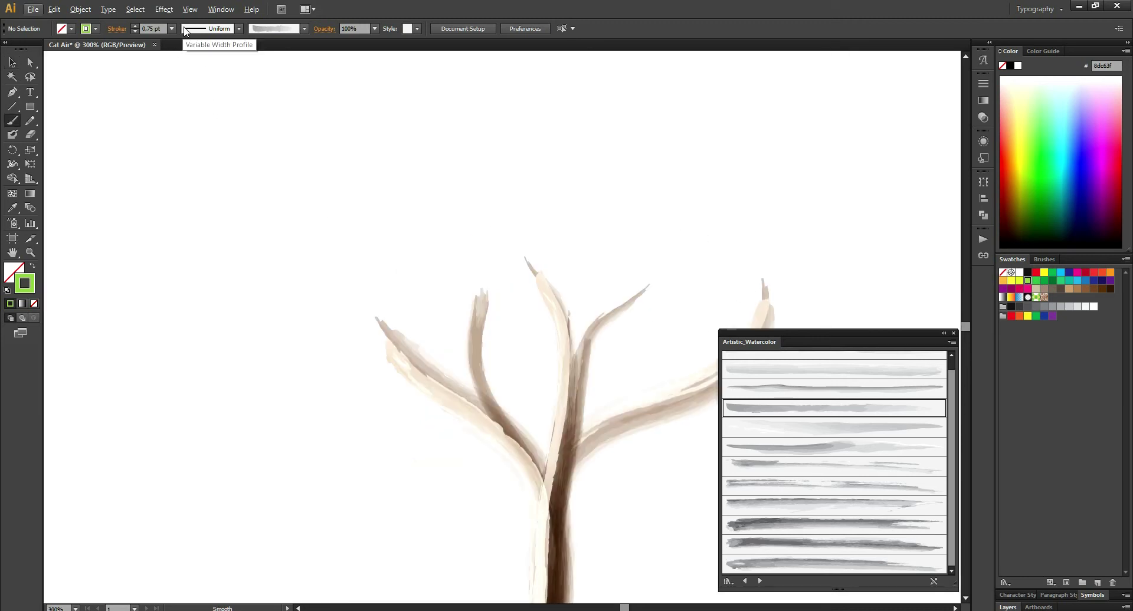
click(172, 28)
click(194, 83)
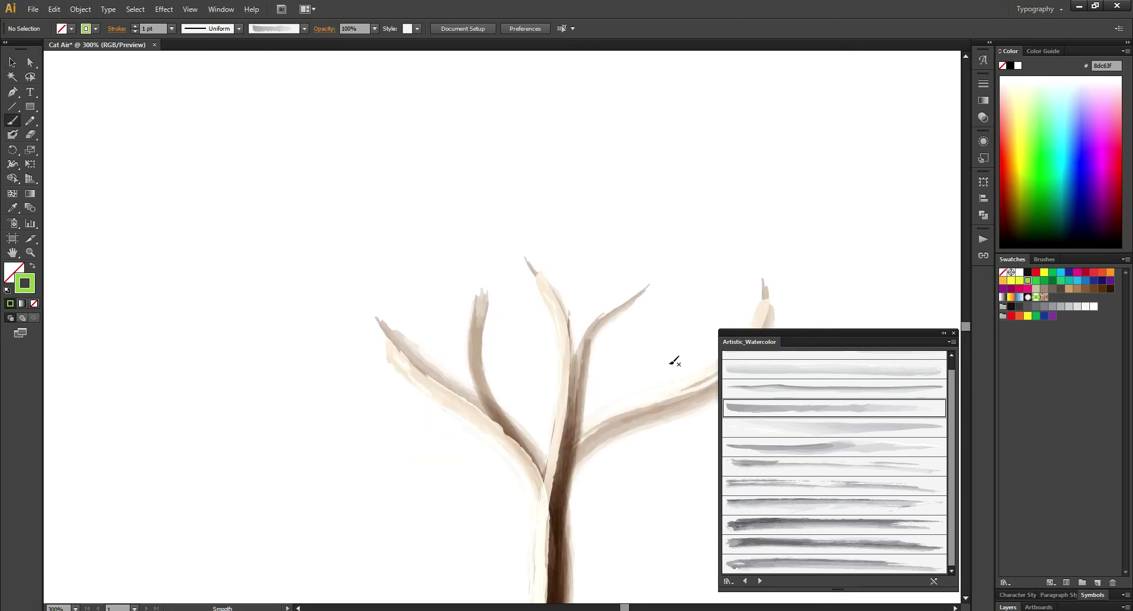
click(803, 524)
drag(421, 337, 367, 345)
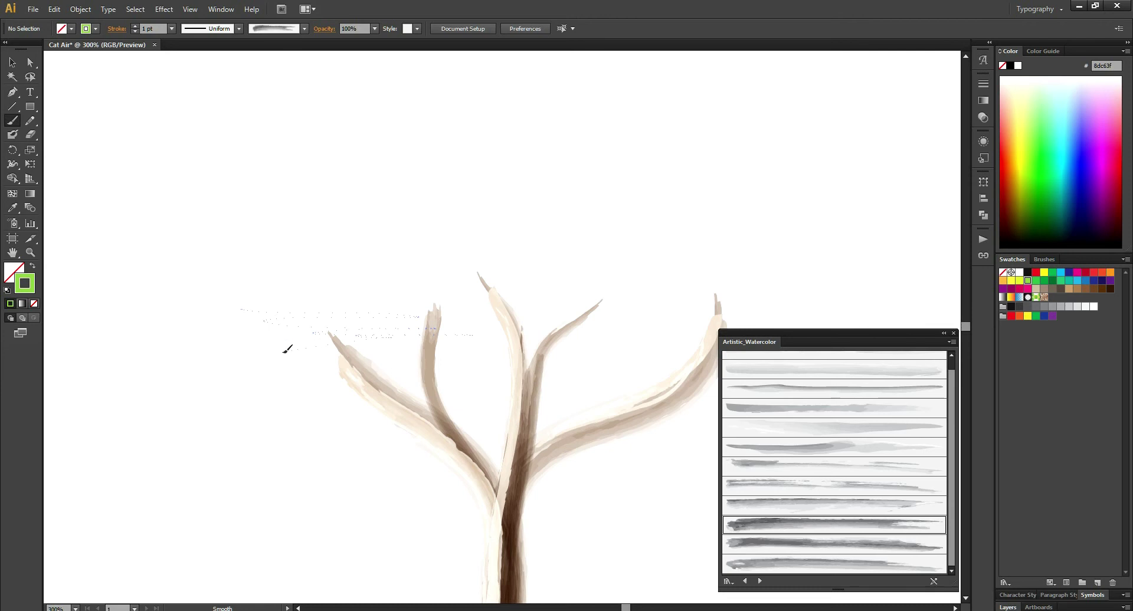
drag(284, 352, 283, 351)
- Move and rotate the green strokes so they extend leftward, checking the blending mode
key(v)
drag(395, 326, 361, 332)
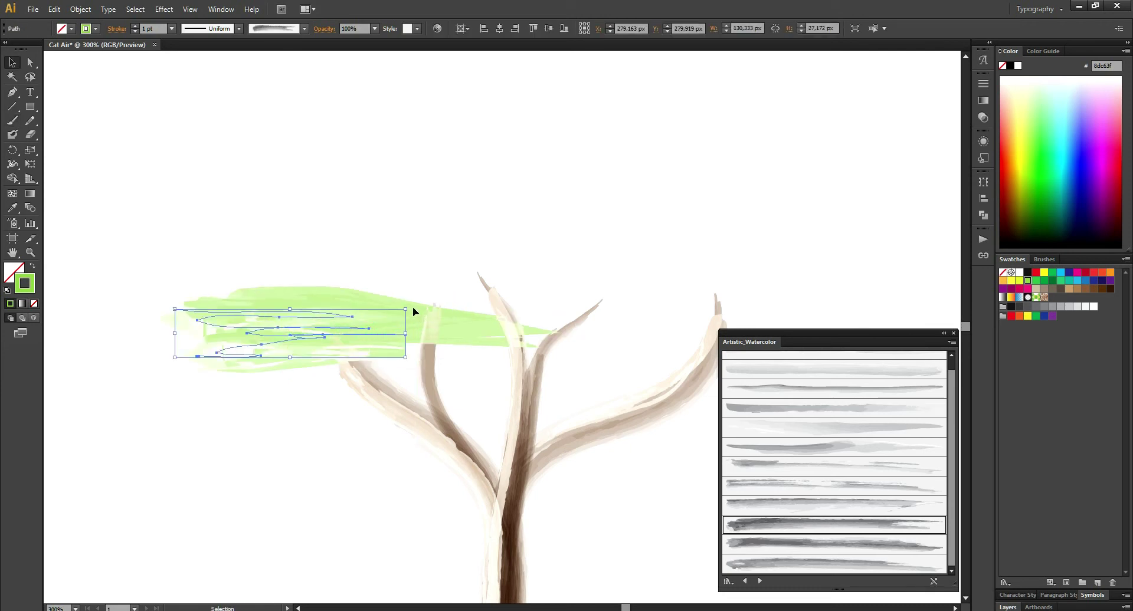
drag(412, 311, 152, 396)
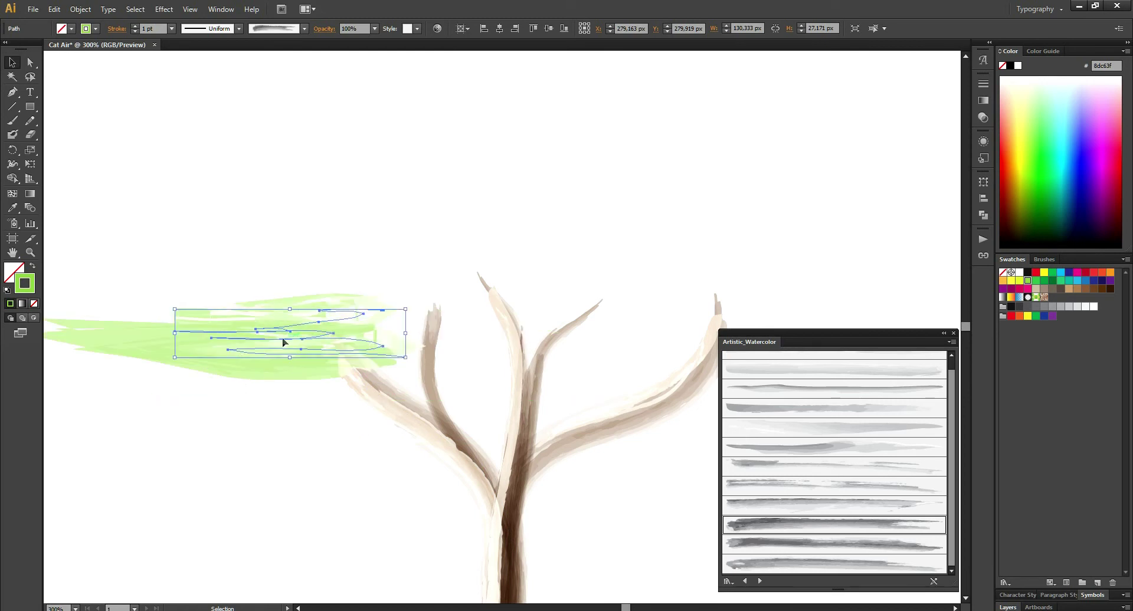
drag(291, 350, 350, 343)
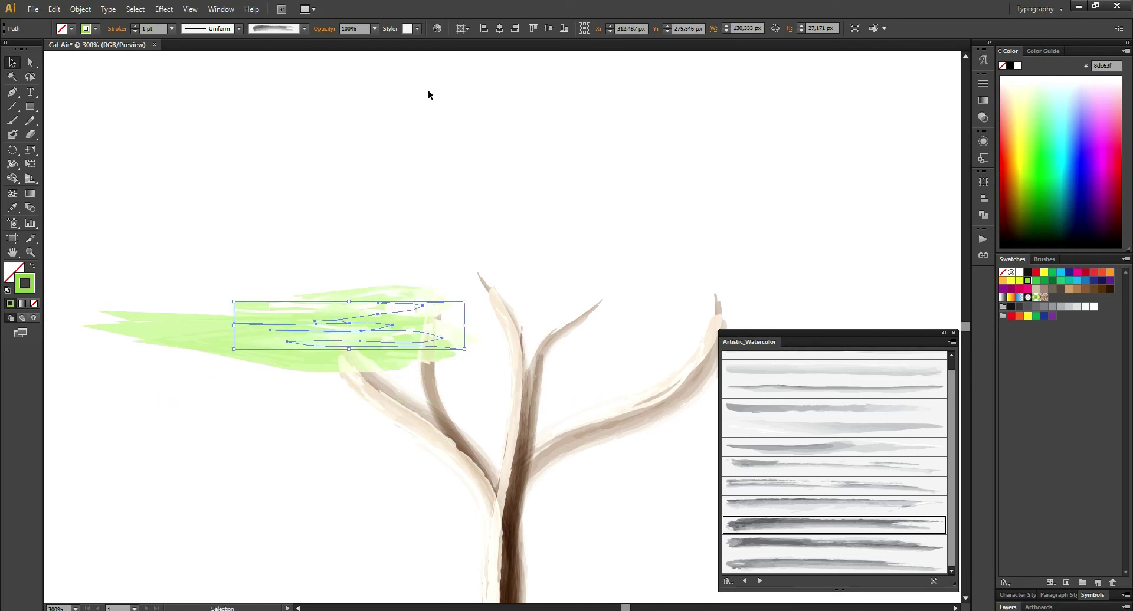
click(331, 29)
click(243, 50)
click(237, 58)
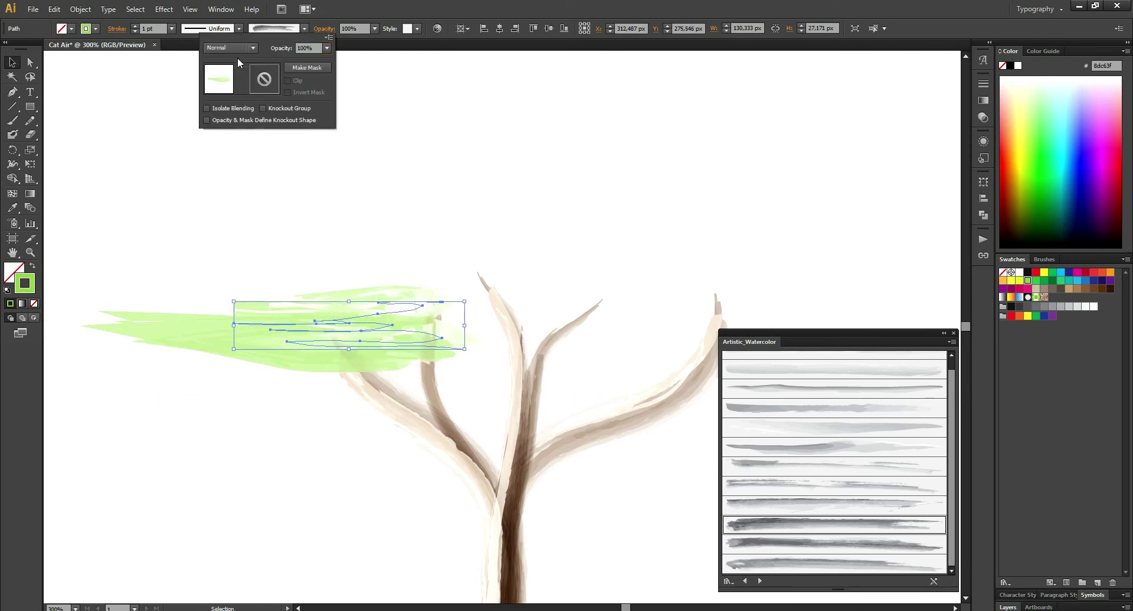
click(494, 146)
- Position the green strokes over the branches and pull one anchor up-left to reshape the foliage
scroll(402, 174, up, 3)
scroll(402, 175, left, 2)
mouse_move(321, 374)
mouse_down()
mouse_move(334, 369)
mouse_move(315, 382)
mouse_up()
click(460, 257)
click(349, 381)
key(a)
click(262, 383)
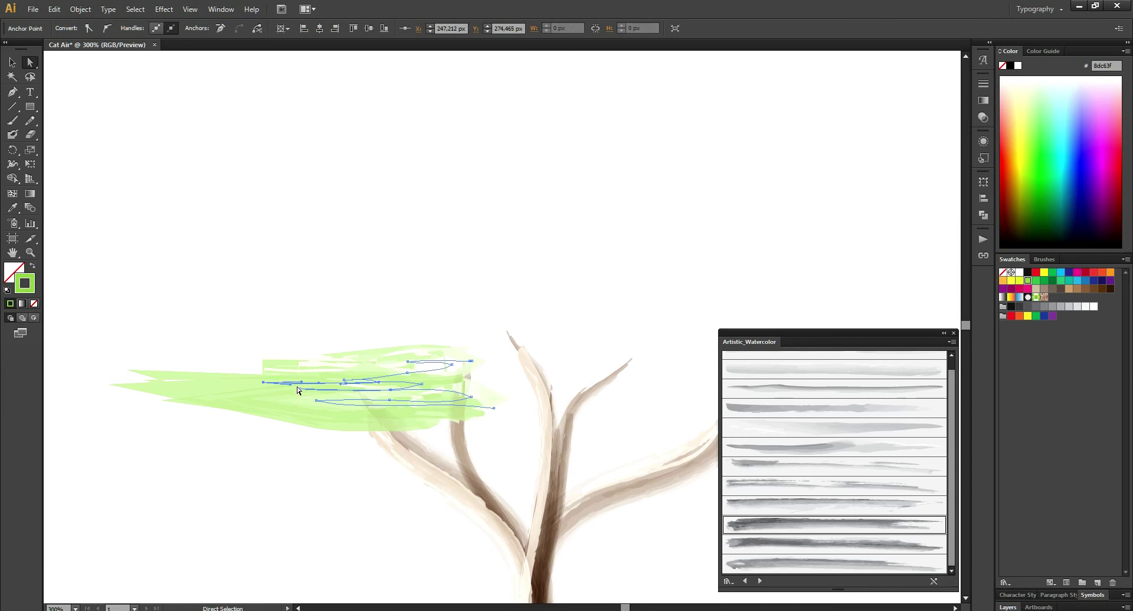
drag(301, 388, 275, 383)
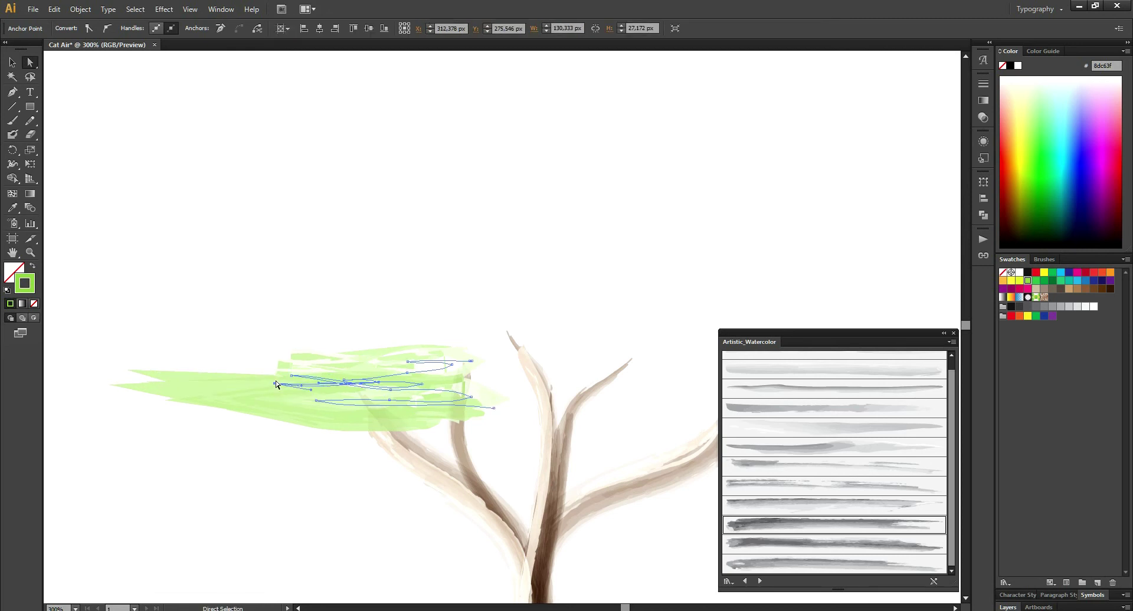
key(v)
click(321, 306)
- Add another light-green leaf stroke with the 8th watercolour brush and move it onto the canopy
key(ctrl+minus)
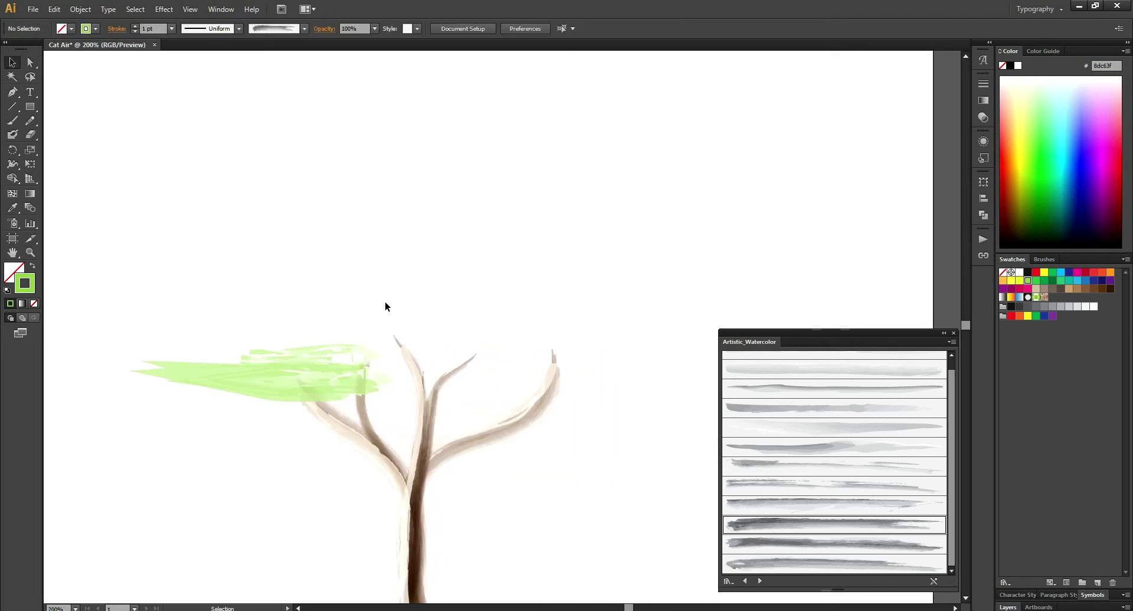
click(829, 451)
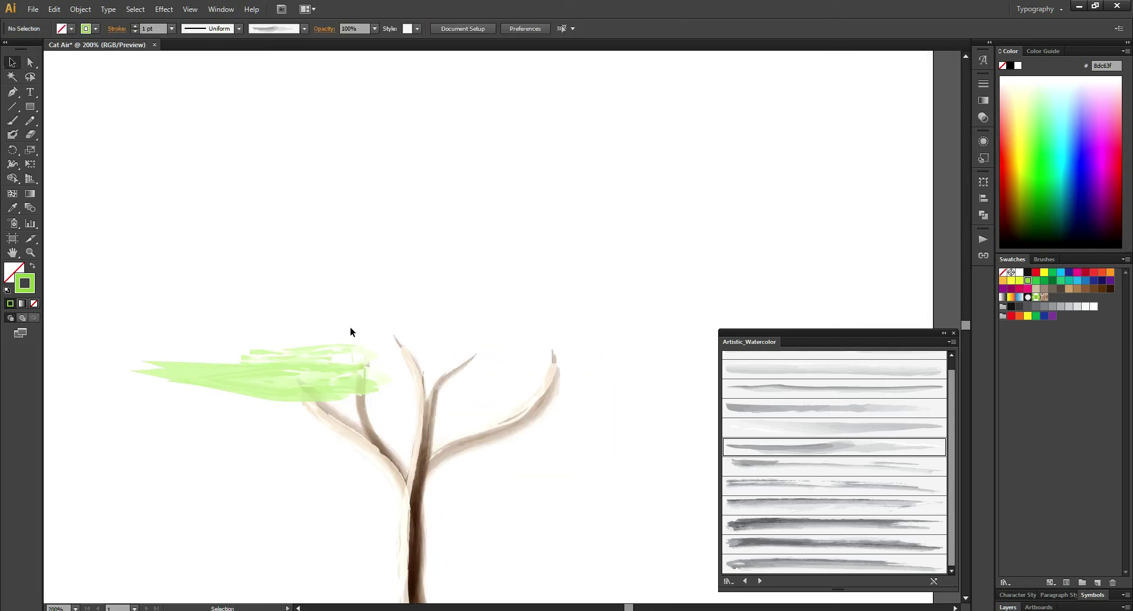
key(b)
click(809, 506)
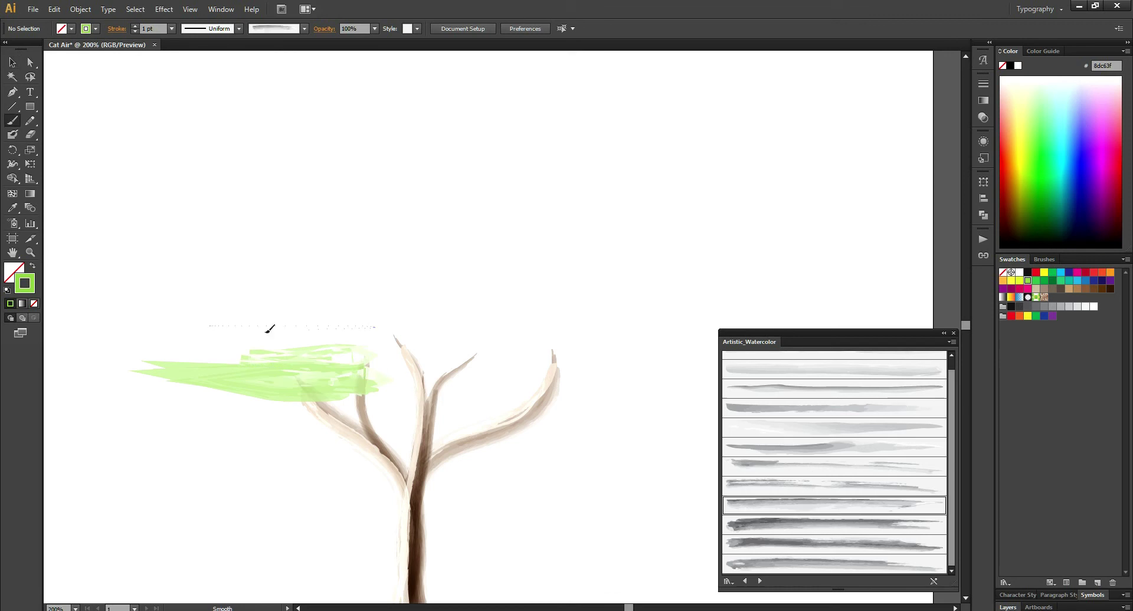
drag(411, 366, 354, 381)
key(v)
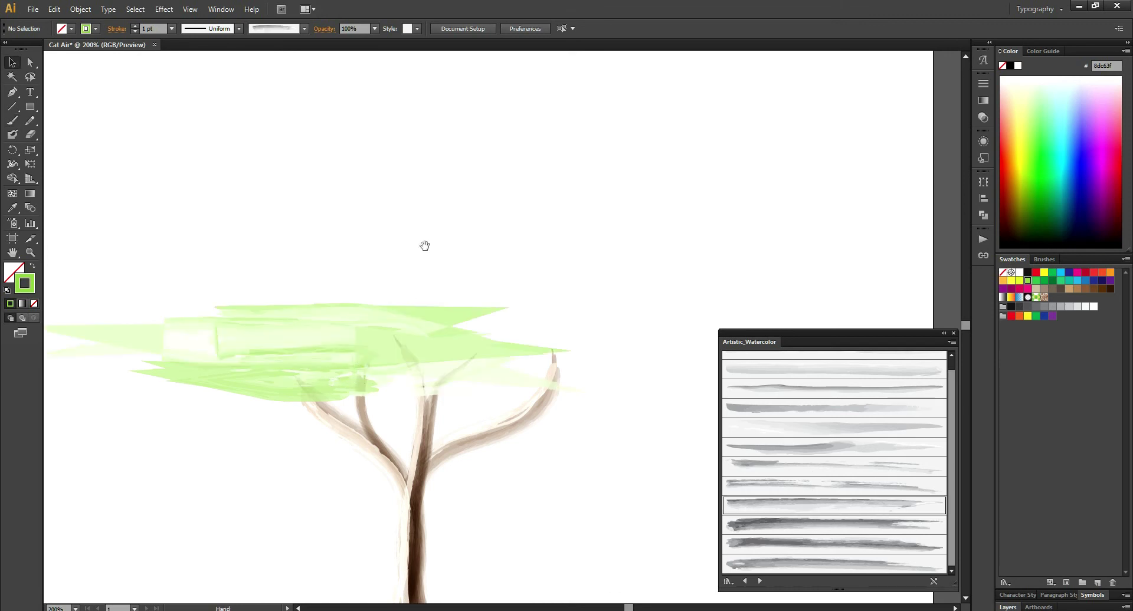
drag(568, 352, 609, 356)
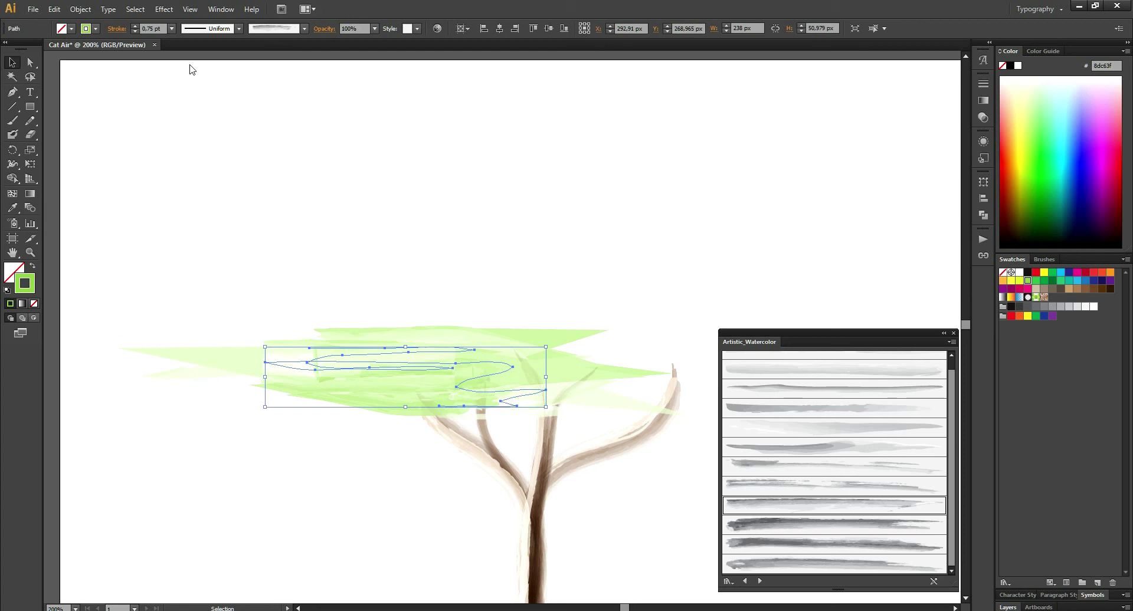
click(472, 187)
key(ctrl+minus)
drag(519, 192, 454, 152)
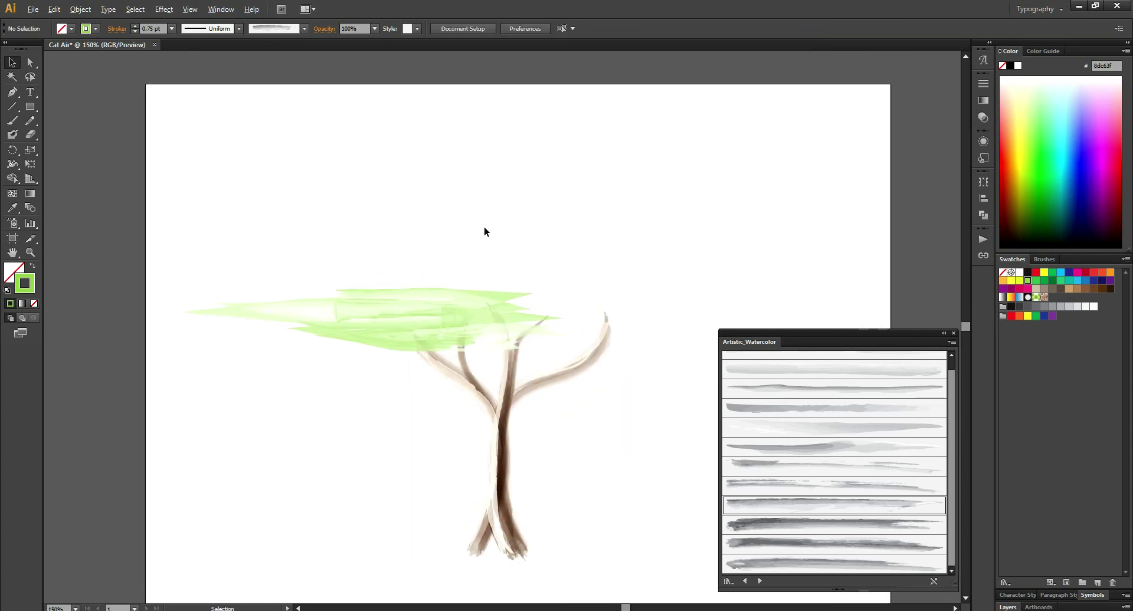
key(ctrl+plus)
- Paint a dark-green (006838) stroke across the canopy with a darker watercolour brush and apply a blend mode
click(1052, 280)
click(1035, 316)
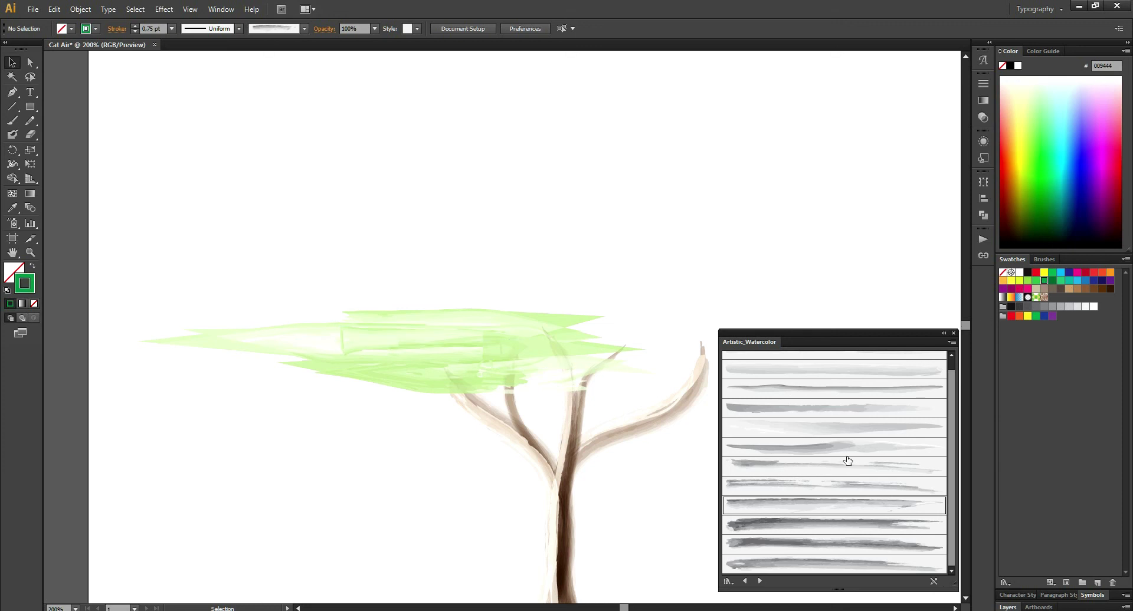
click(806, 545)
key(b)
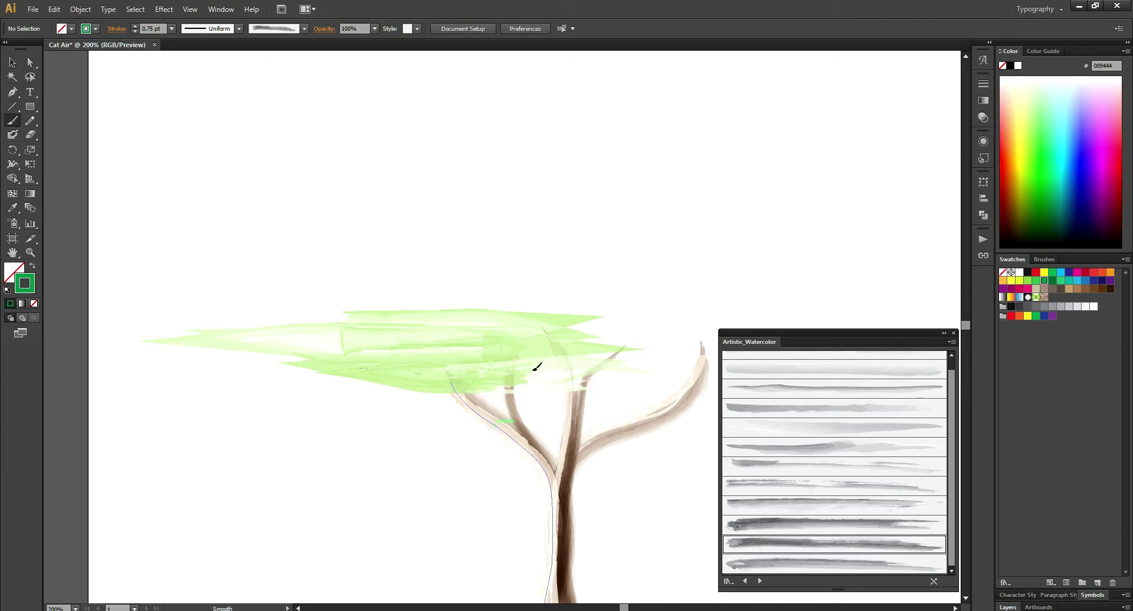
drag(514, 369, 392, 379)
key(v)
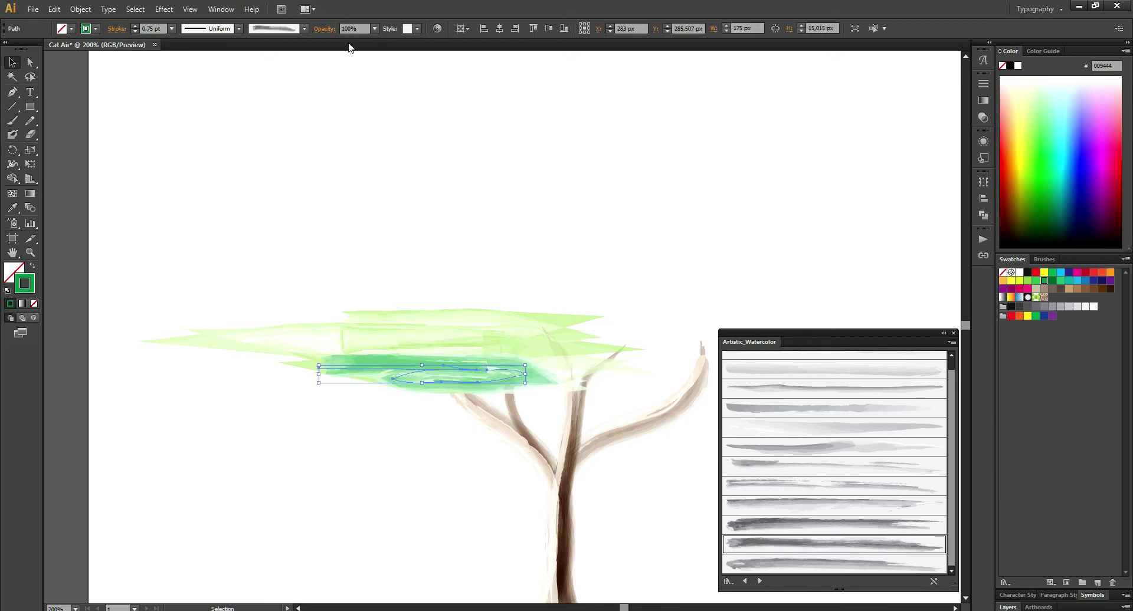
click(326, 28)
click(230, 38)
click(230, 77)
click(513, 238)
- Try recolouring the canopy stroke to lighter green 39b54a, then revert it to dark green
click(454, 369)
click(1036, 280)
click(1019, 280)
click(1036, 280)
click(664, 258)
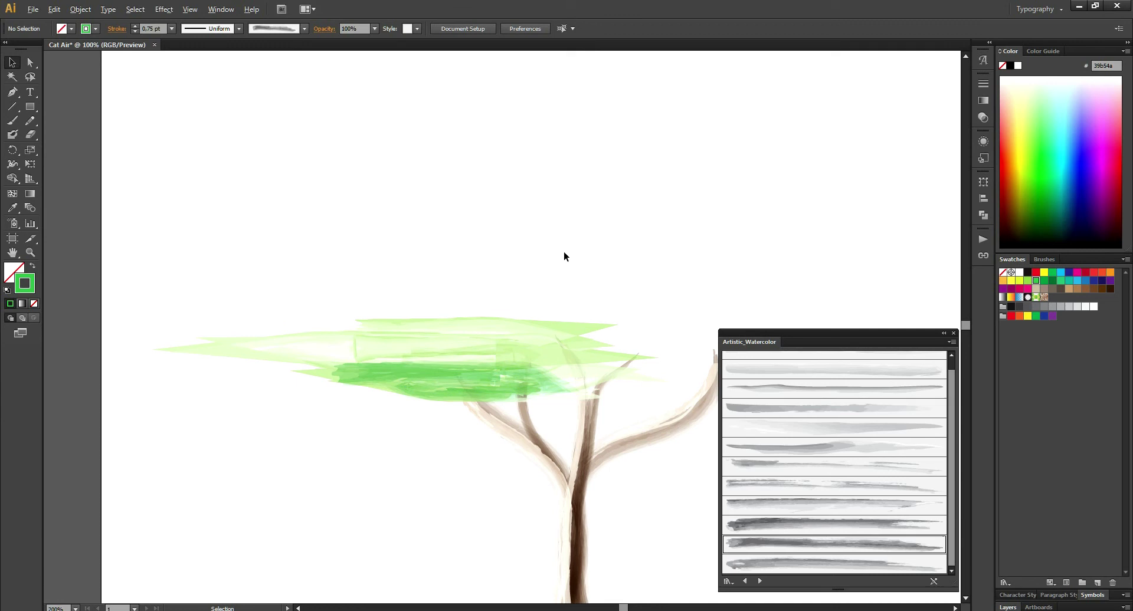
scroll(561, 250, down, 3)
scroll(583, 246, up, 3)
click(415, 397)
key(ctrl+z)
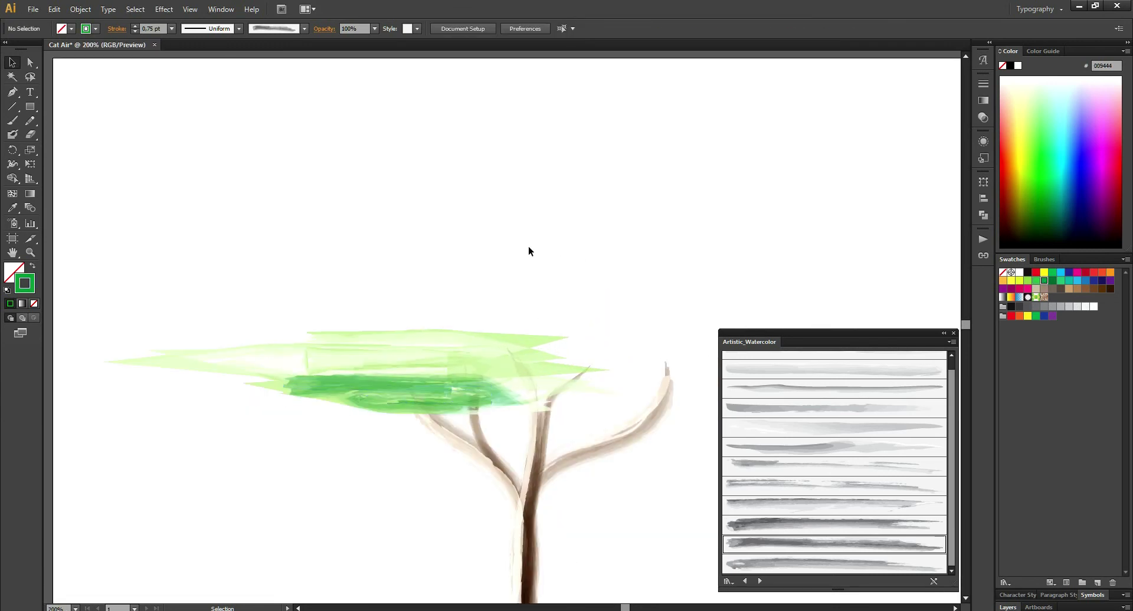
- Paint several more dark-green foliage strokes across the canopy's left side with another watercolour brush
scroll(528, 246, up, 1)
scroll(551, 287, down, 3)
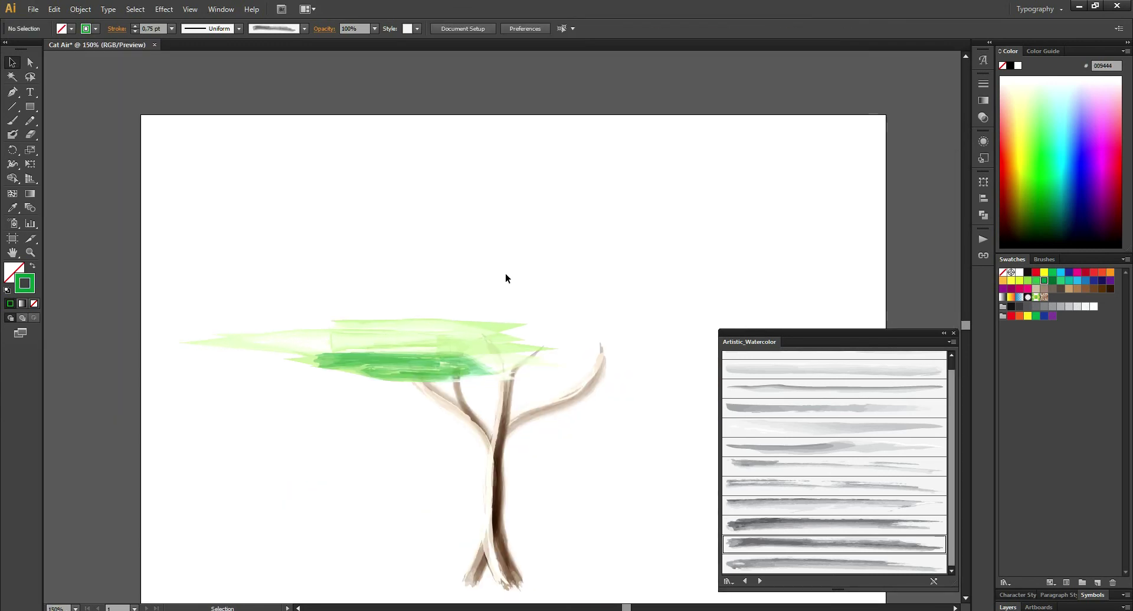
scroll(402, 344, up, 3)
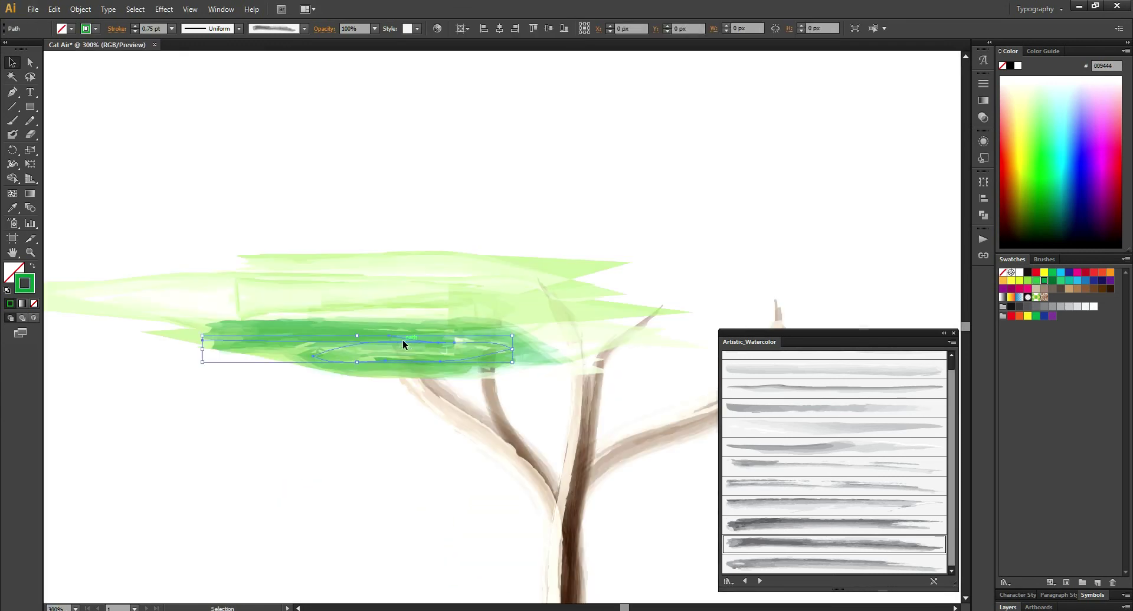
click(832, 452)
key(b)
drag(230, 277, 528, 345)
mouse_move(409, 362)
mouse_down()
mouse_move(425, 341)
mouse_move(254, 352)
mouse_up()
drag(482, 349, 324, 344)
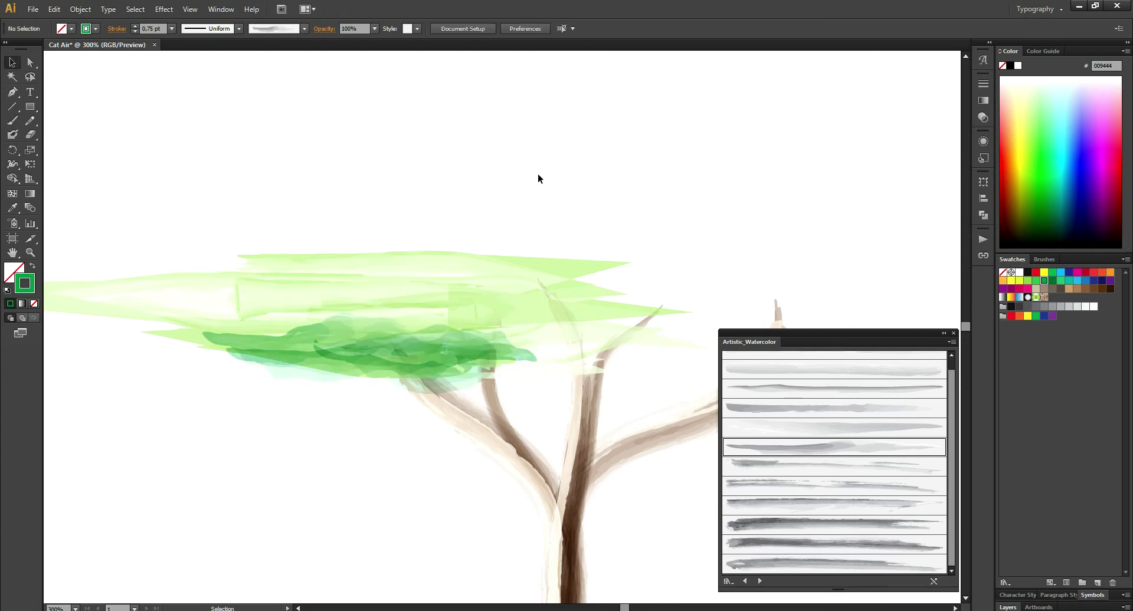
- Zoom out to the artboard edge and select yellow and a paler watercolour brush
key(ctrl+minus)
mouse_move(468, 246)
mouse_down()
mouse_move(537, 152)
mouse_move(513, 192)
mouse_move(460, 220)
mouse_up()
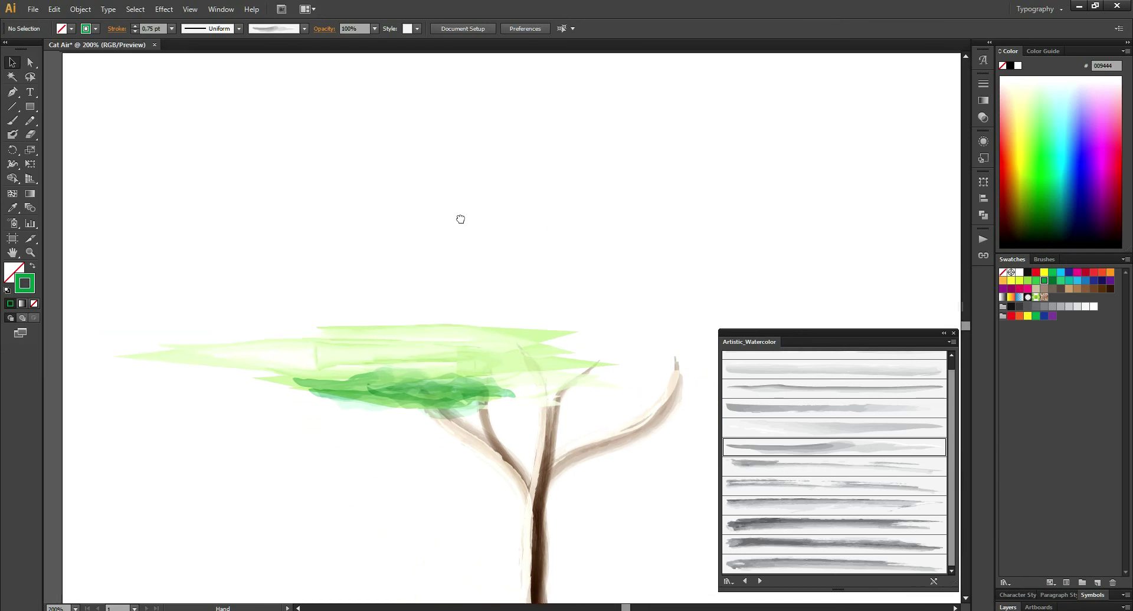
click(804, 427)
click(1011, 280)
- Paint pale yellow watercolour strokes along the canopy top with a lighter watercolour brush
key(b)
drag(295, 339, 479, 336)
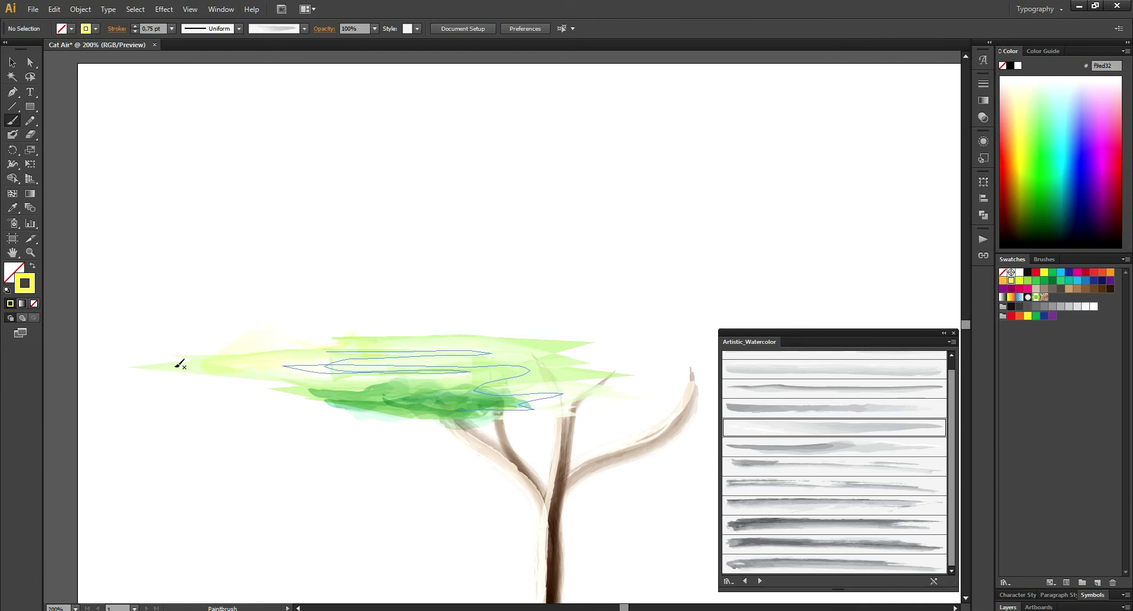
drag(274, 355, 361, 349)
click(805, 408)
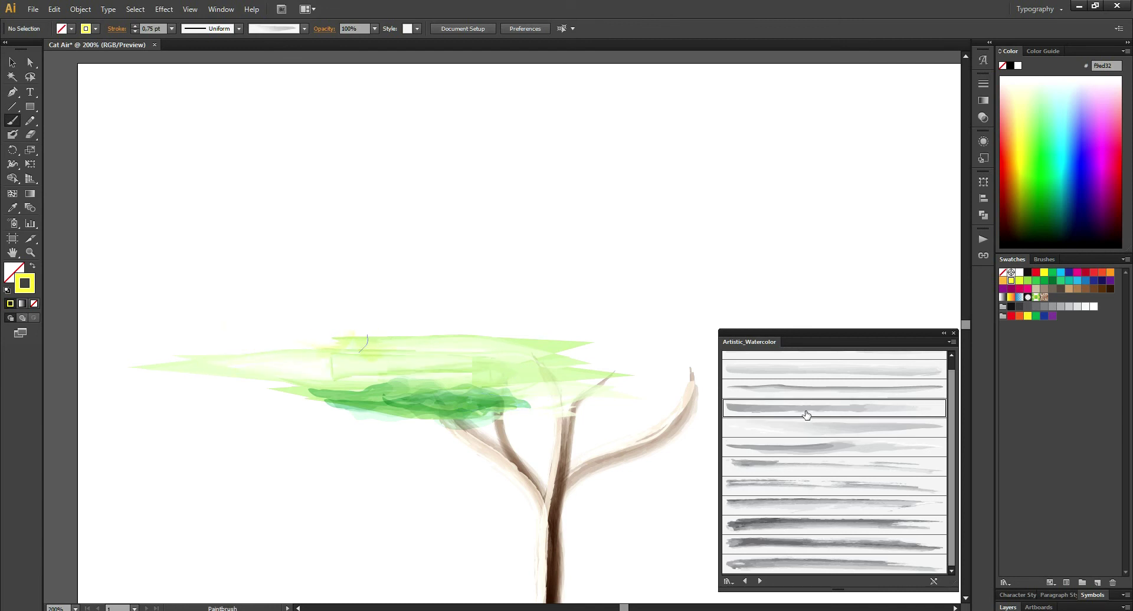
drag(216, 353, 387, 328)
- Re-centre the view on the tree and marquee-select the canopy and trunk paths
key(v)
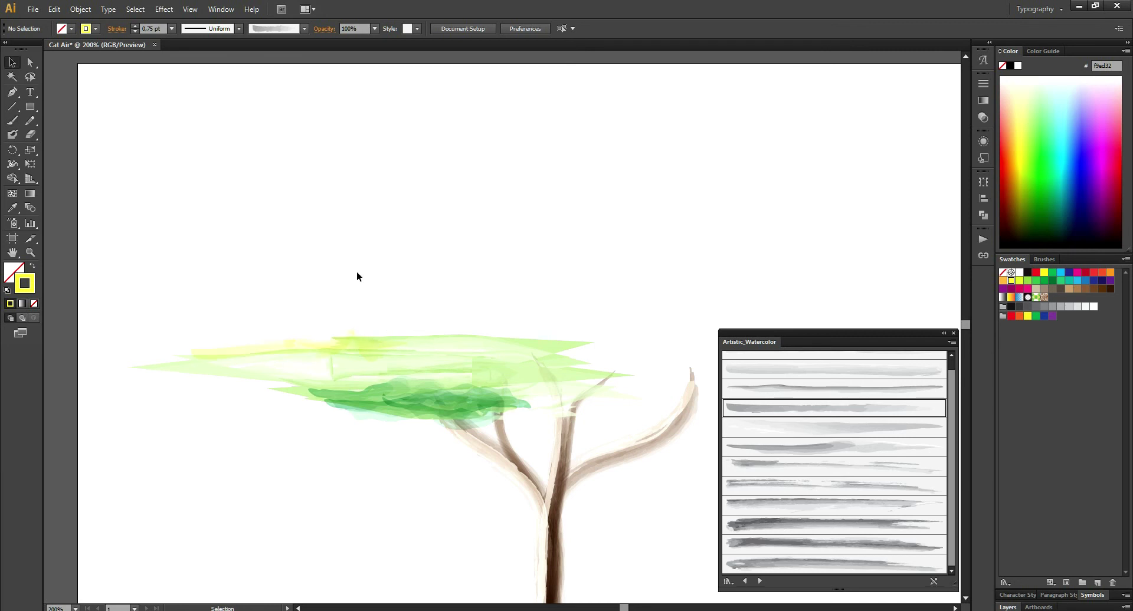
key(ctrl+minus)
key(ctrl+minus)
key(ctrl+plus)
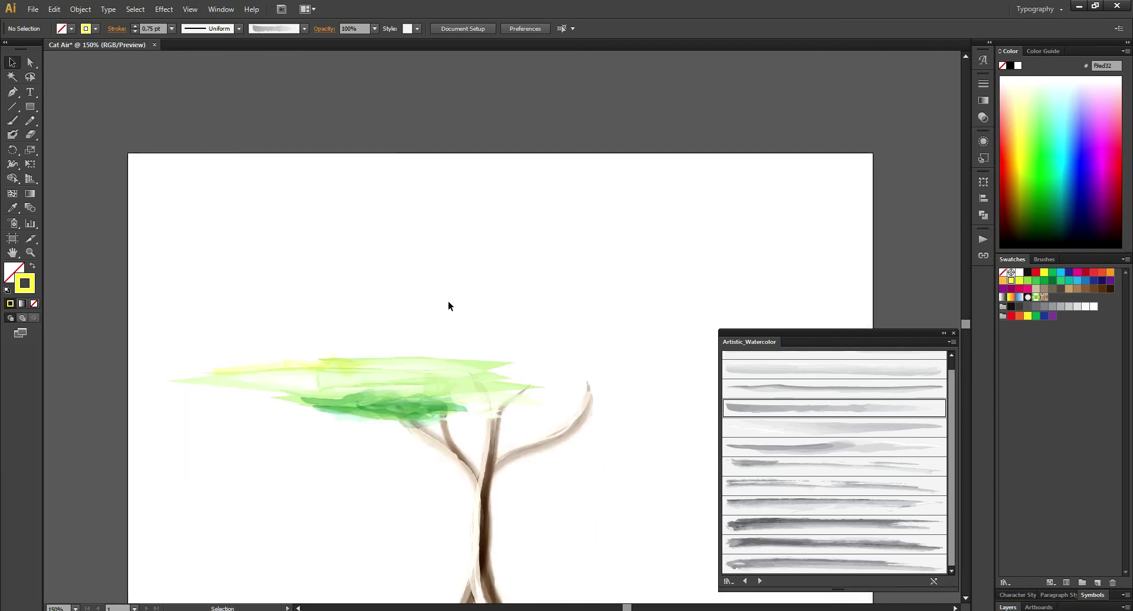
scroll(458, 269, down, 2)
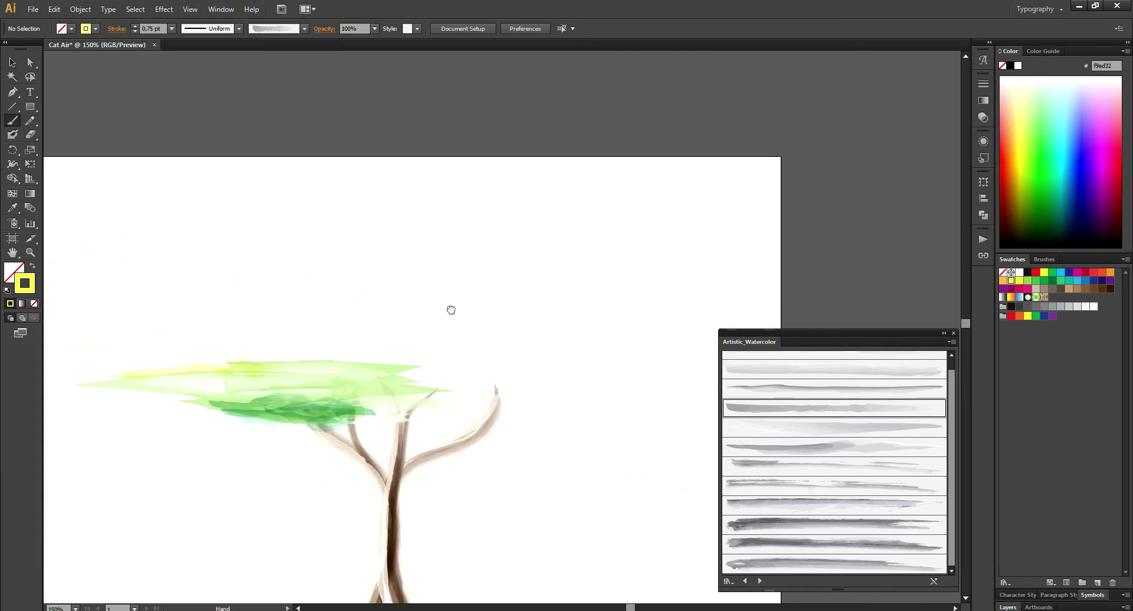
scroll(450, 309, left, 5)
drag(381, 260, 450, 424)
drag(244, 233, 535, 361)
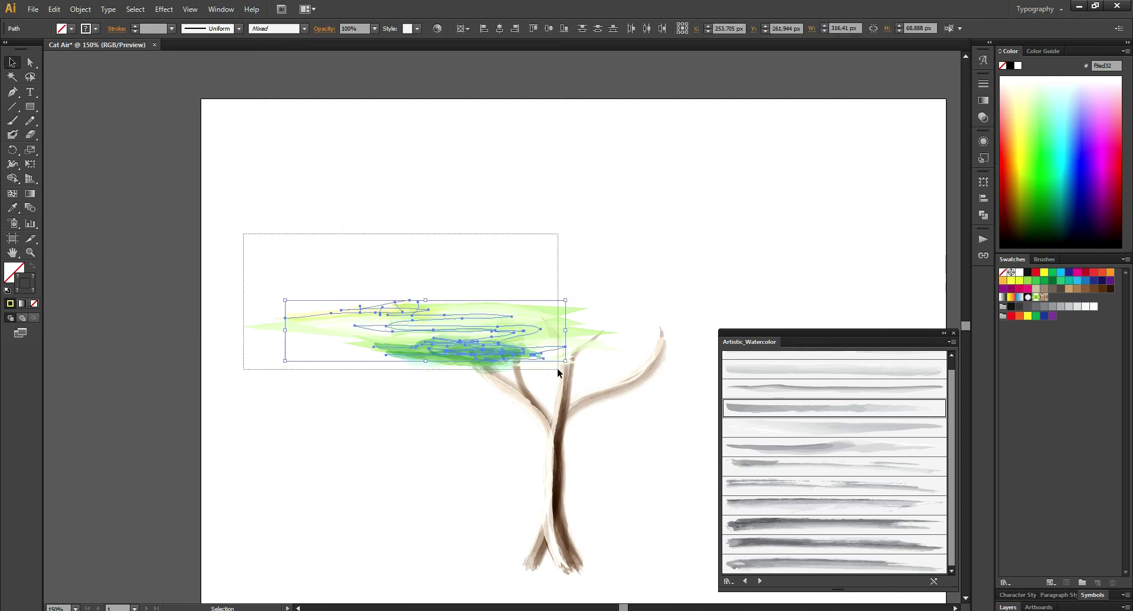
key(ctrl+plus)
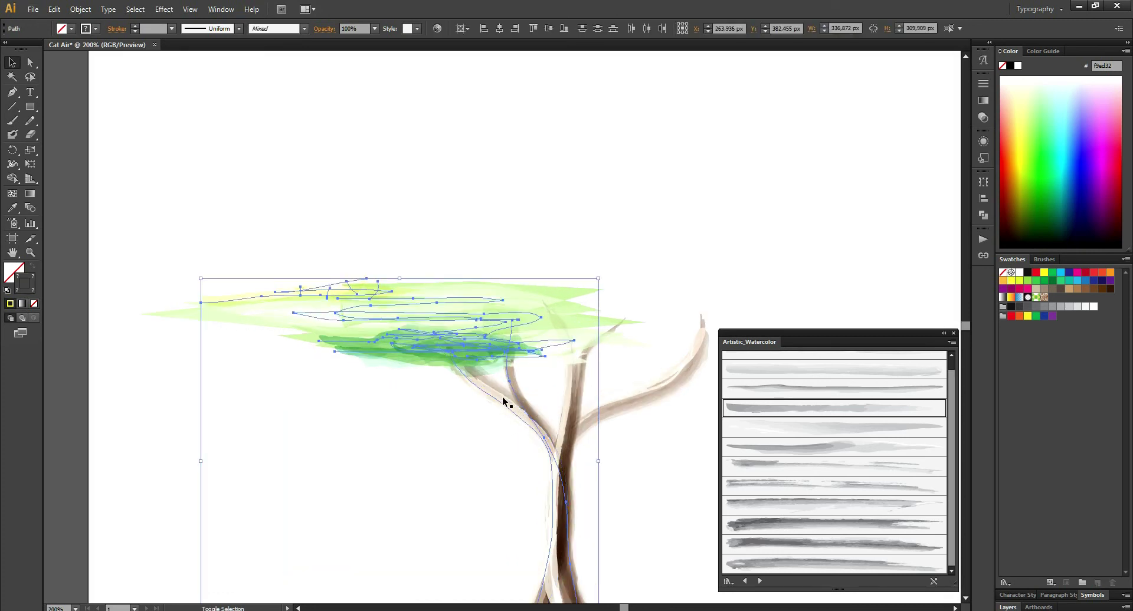
- Copy the canopy strokes to the right side and restyle the copy with a darker watercolour brush
drag(543, 356, 507, 223)
scroll(507, 223, up, 5)
shift+click(511, 381)
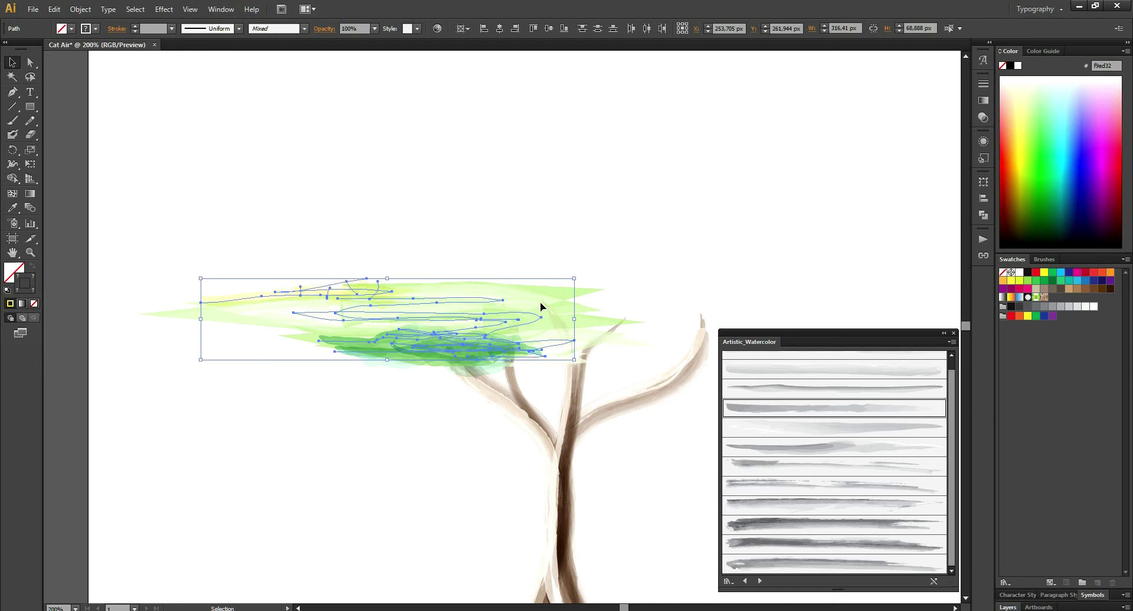
scroll(375, 334, right, 3)
drag(351, 339, 607, 334)
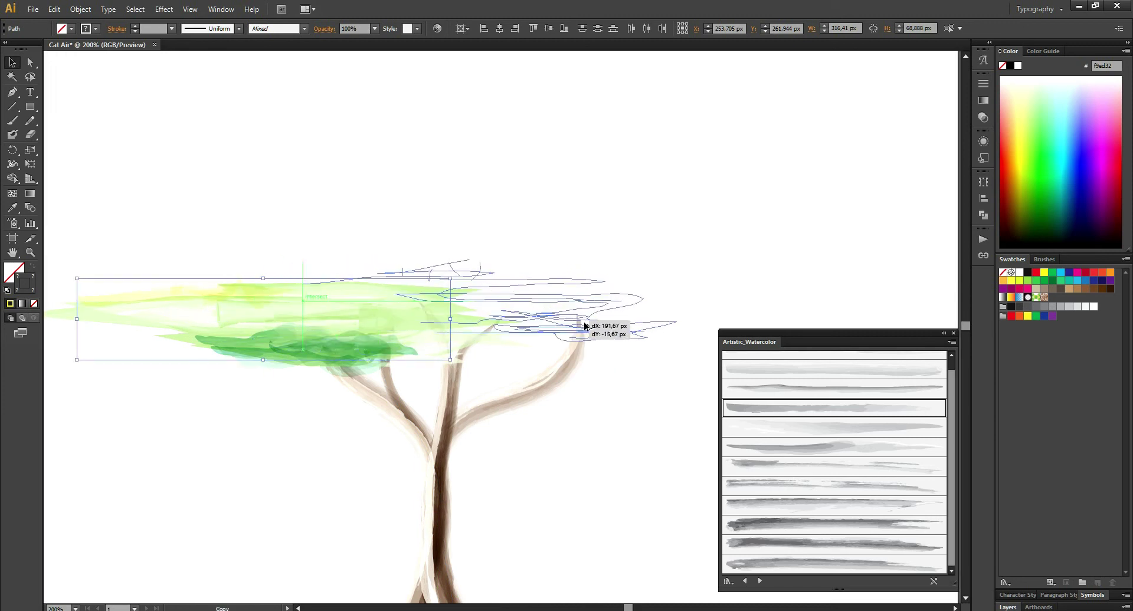
alt+scroll(563, 222, down, 1)
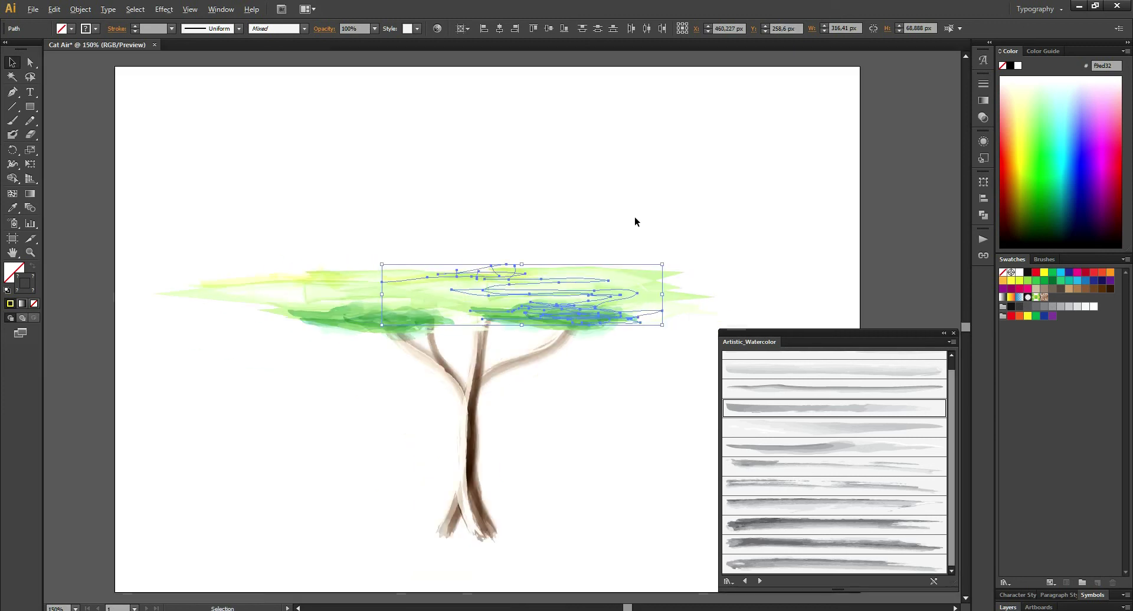
click(815, 440)
click(826, 503)
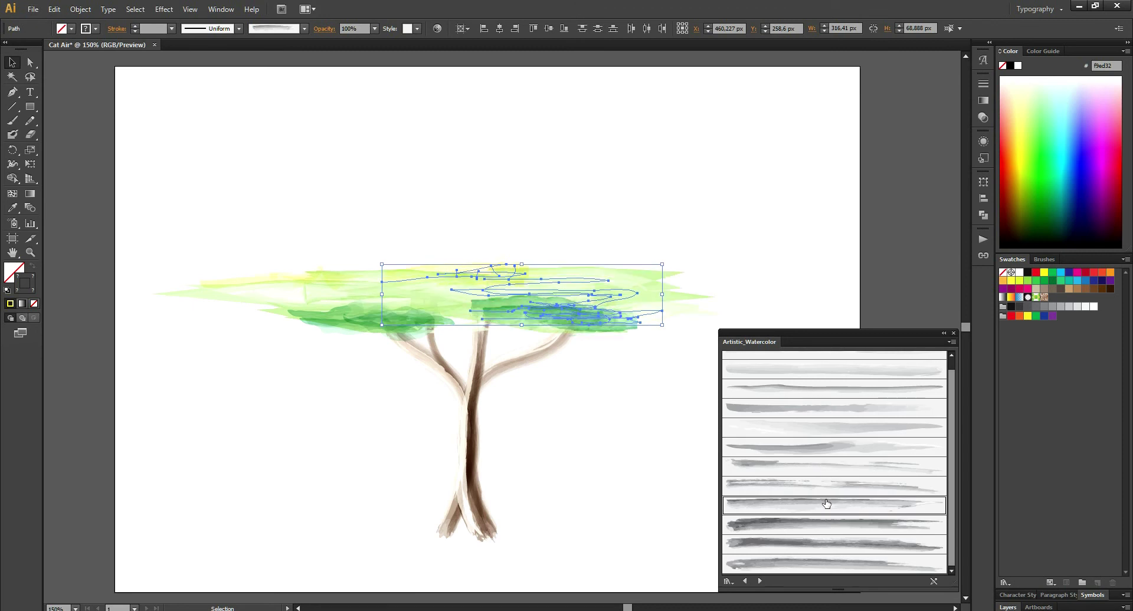
alt+scroll(630, 252, up, 1)
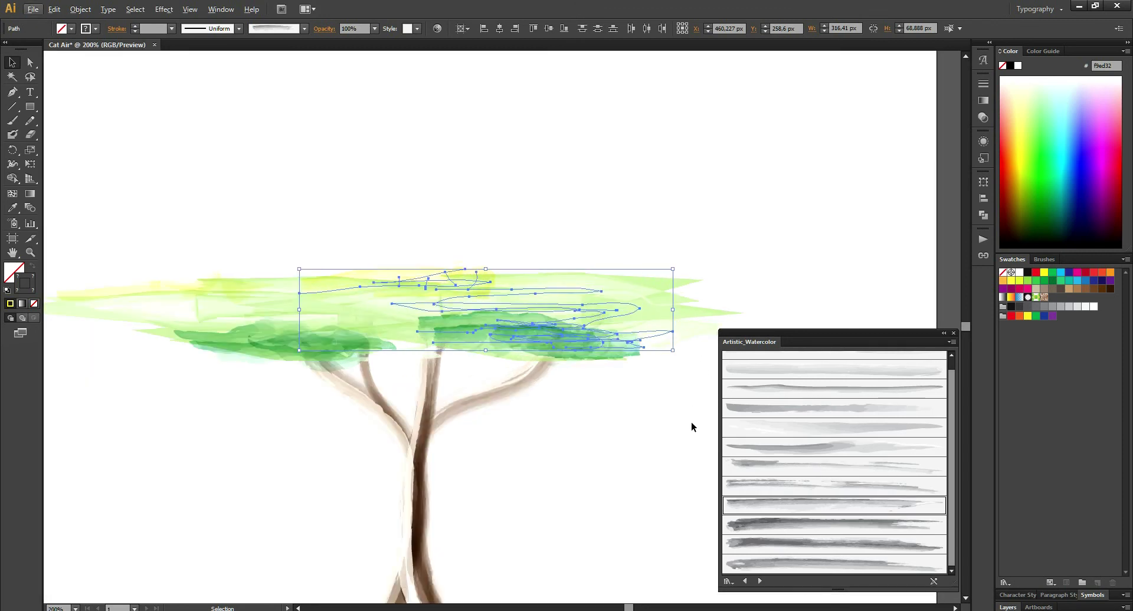
click(660, 380)
alt+scroll(658, 380, down, 1)
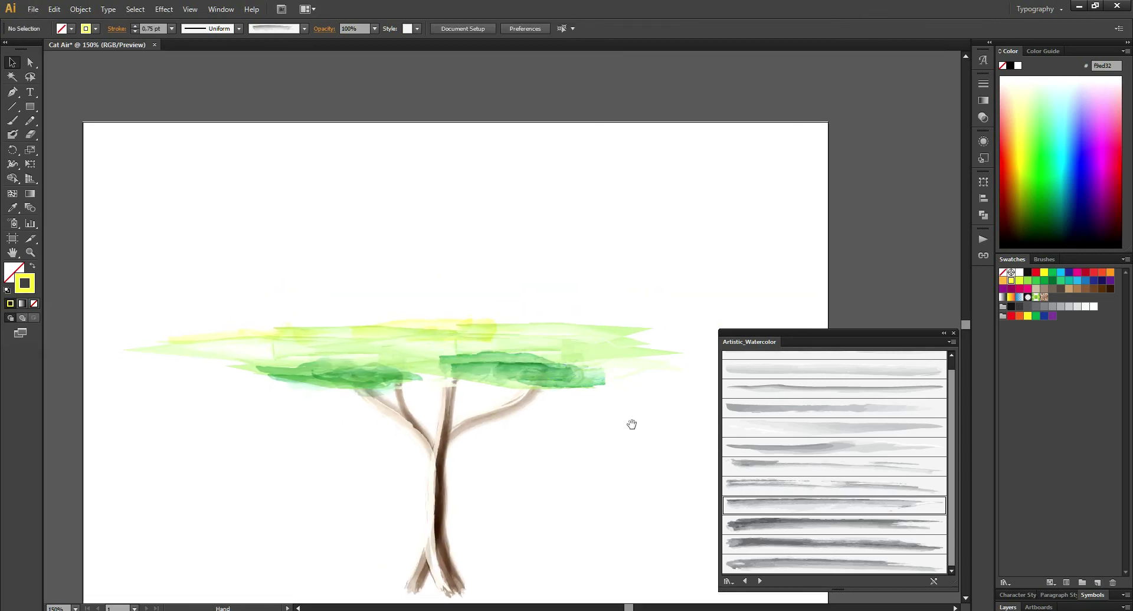
- Move the right-hand foliage stroke toward the centre, stretch it taller and give it a darker brush
drag(626, 395, 578, 269)
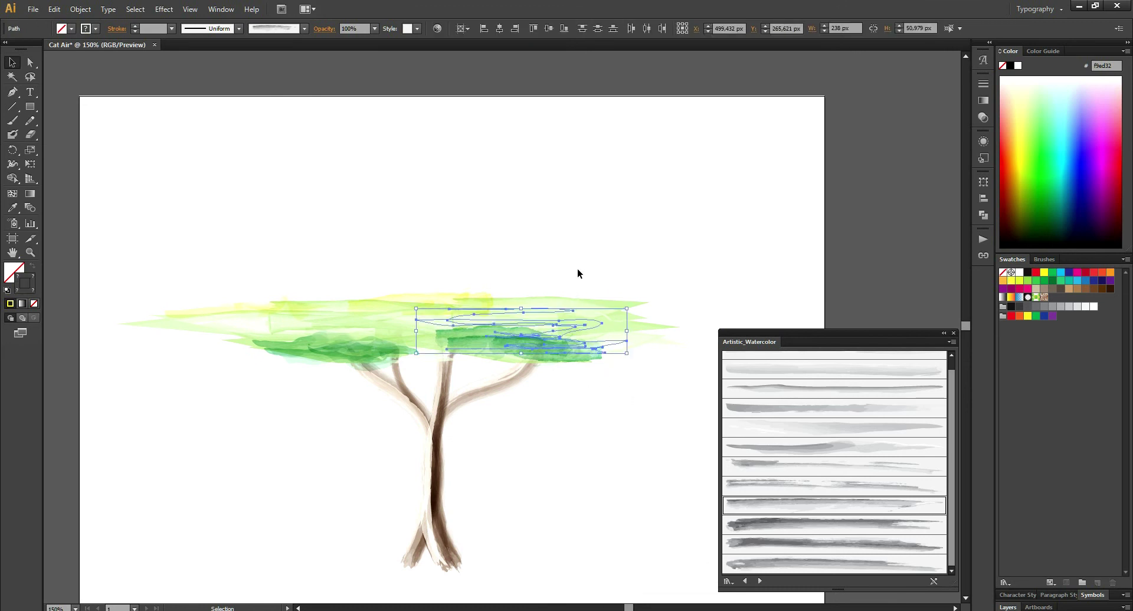
drag(474, 340, 515, 348)
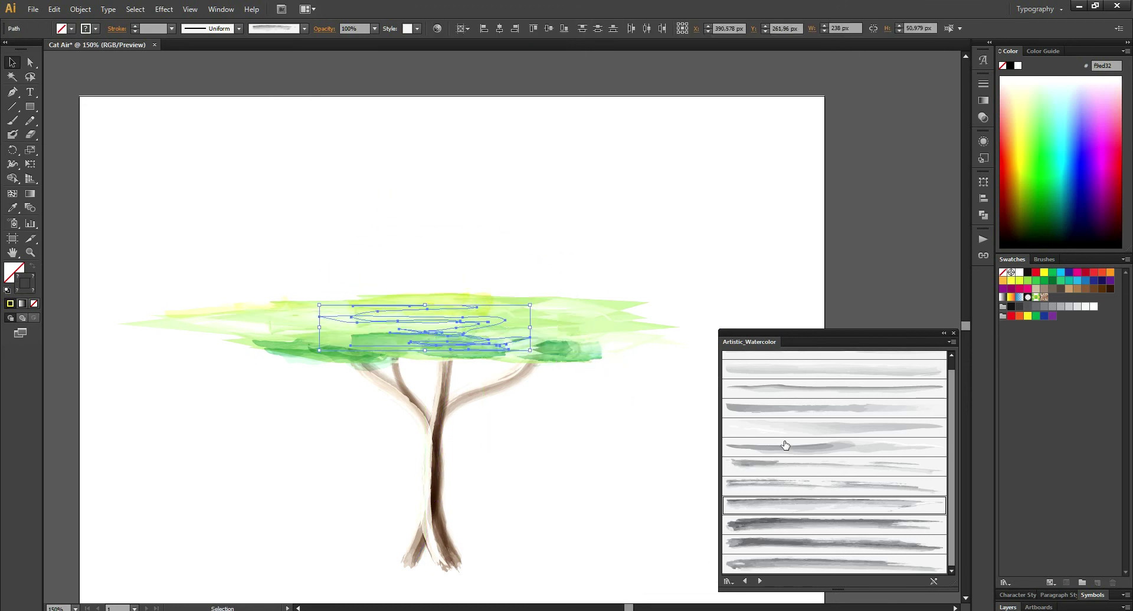
click(832, 454)
drag(425, 305, 425, 252)
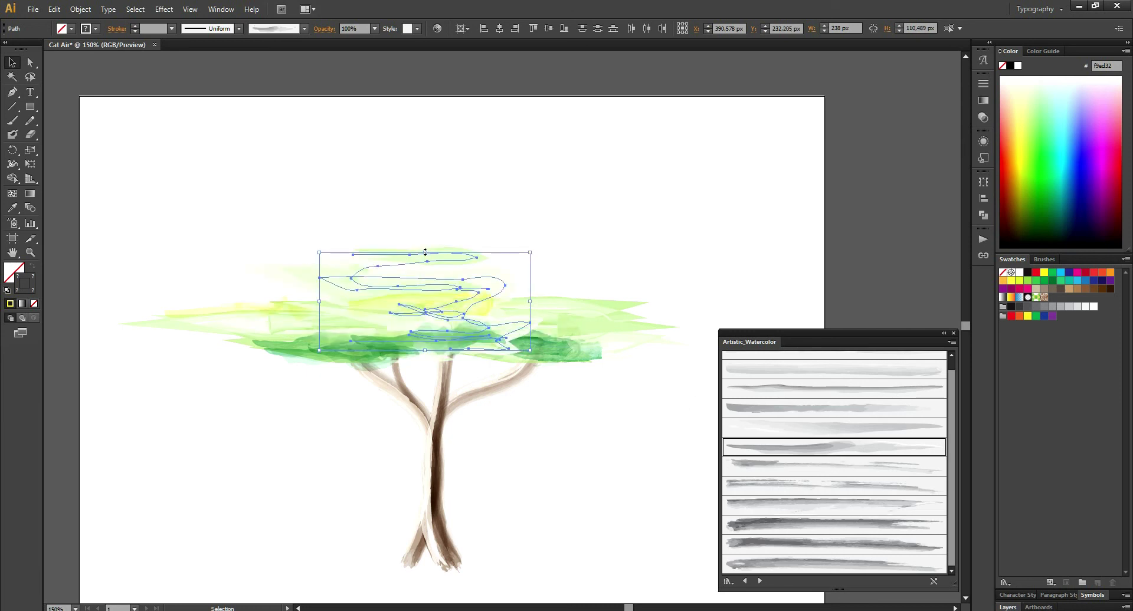
click(841, 542)
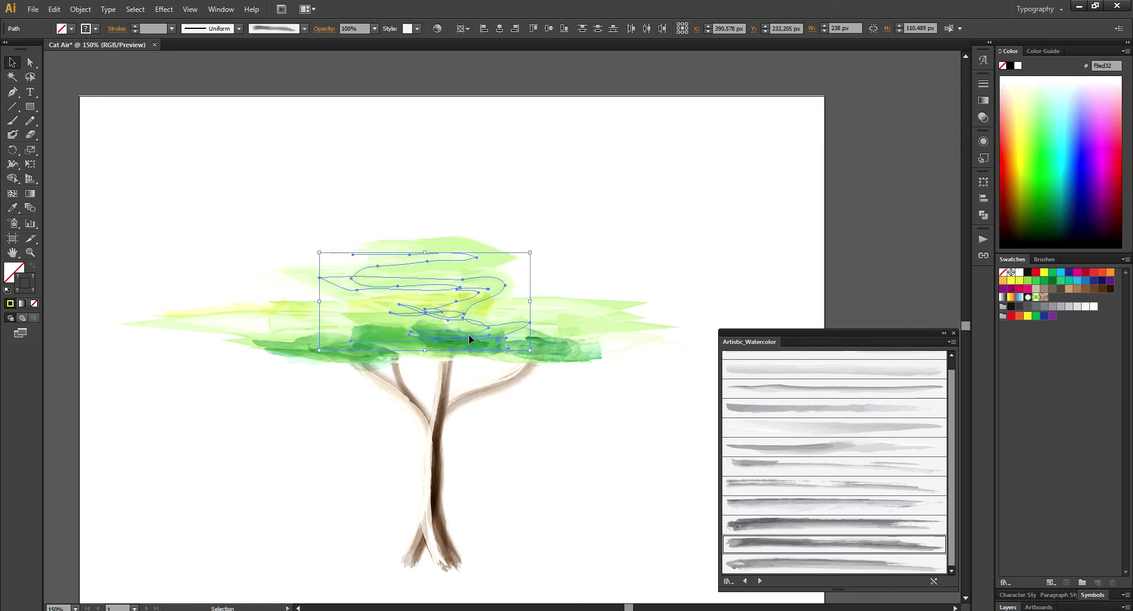
mouse_move(467, 343)
mouse_down()
mouse_move(465, 366)
mouse_move(481, 318)
mouse_up()
click(502, 243)
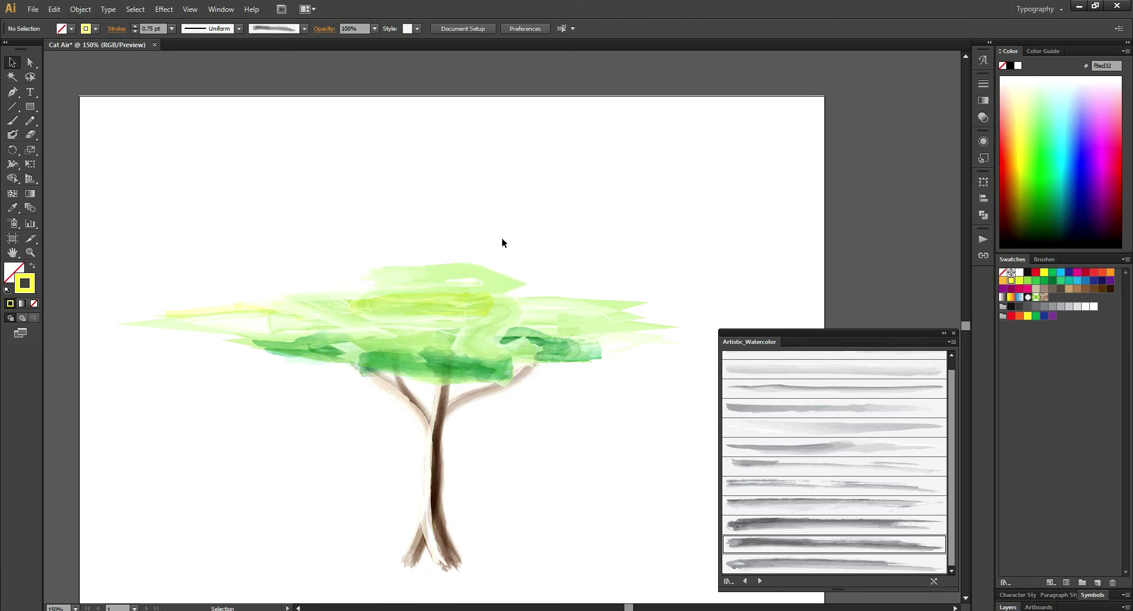
- Nudge the canopy path down and widen it symmetrically to 262 px
key(ctrl+minus)
key(ctrl+minus)
key(ctrl+plus)
key(ctrl+plus)
key(ctrl+plus)
click(524, 345)
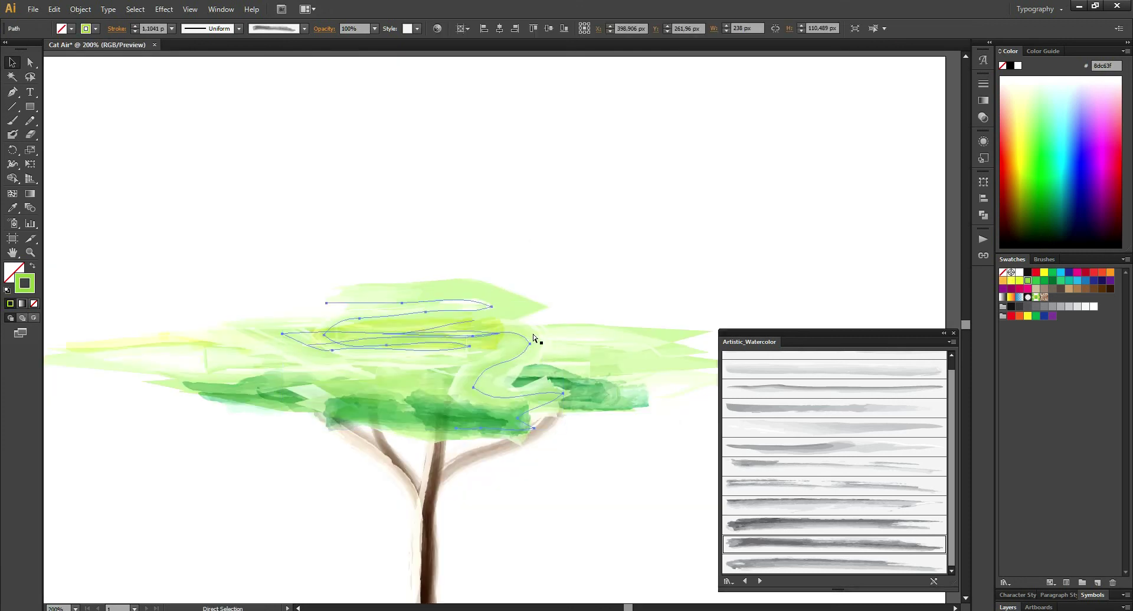
key(ctrl+z)
drag(472, 363, 472, 386)
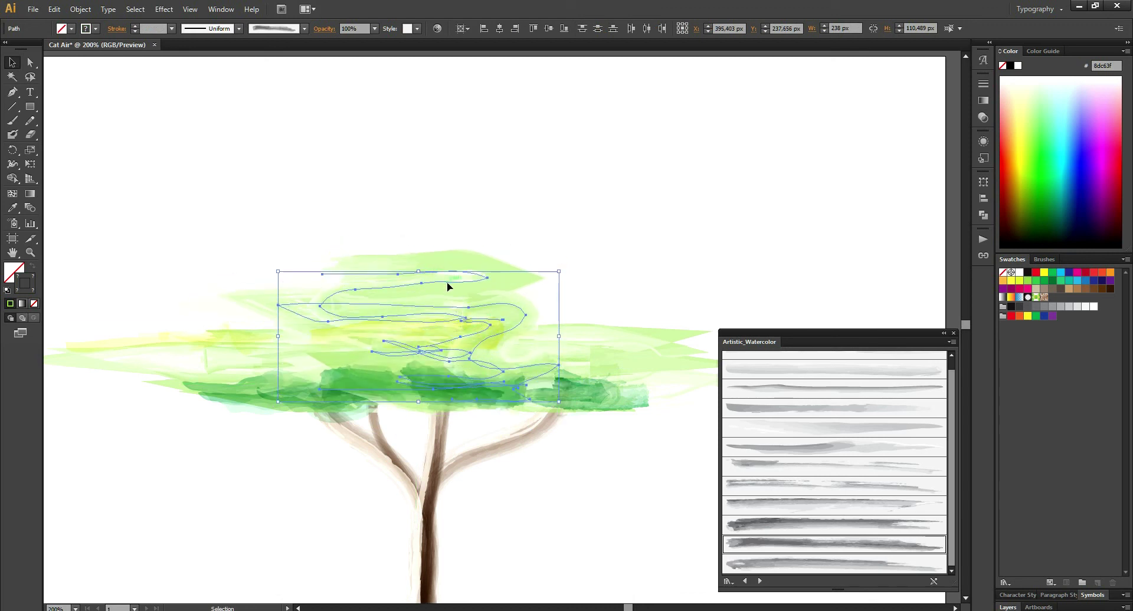
drag(559, 336, 573, 336)
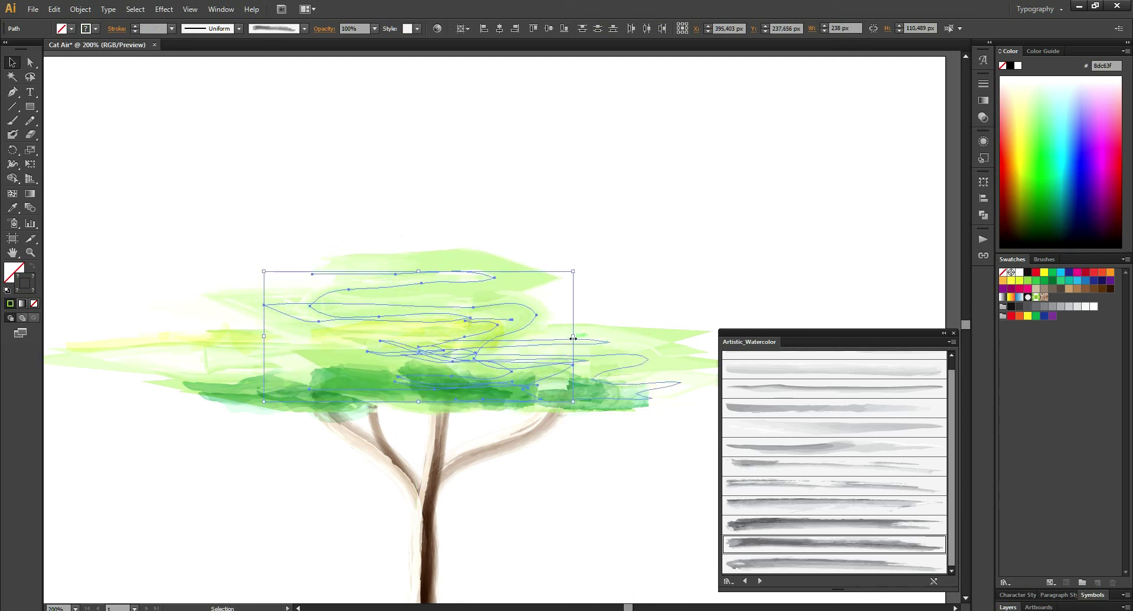
click(452, 377)
- Select all the tree's paths, then frame the view close on the canopy
click(459, 387)
key(ctrl+a)
key(ctrl+minus)
key(ctrl+minus)
key(ctrl+minus)
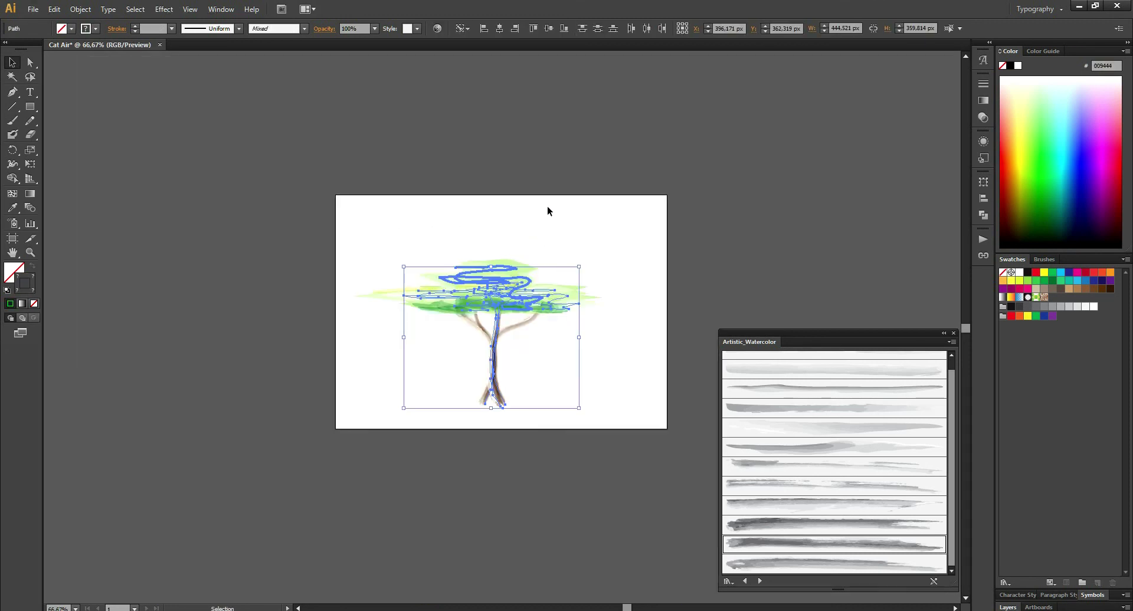
click(547, 210)
key(ctrl+plus)
key(ctrl+plus)
drag(515, 232, 449, 205)
key(ctrl+minus)
key(ctrl+plus)
- Paint three yellow-green (d7df23) watercolour strokes across the canopy top with a lighter brush
click(806, 449)
key(b)
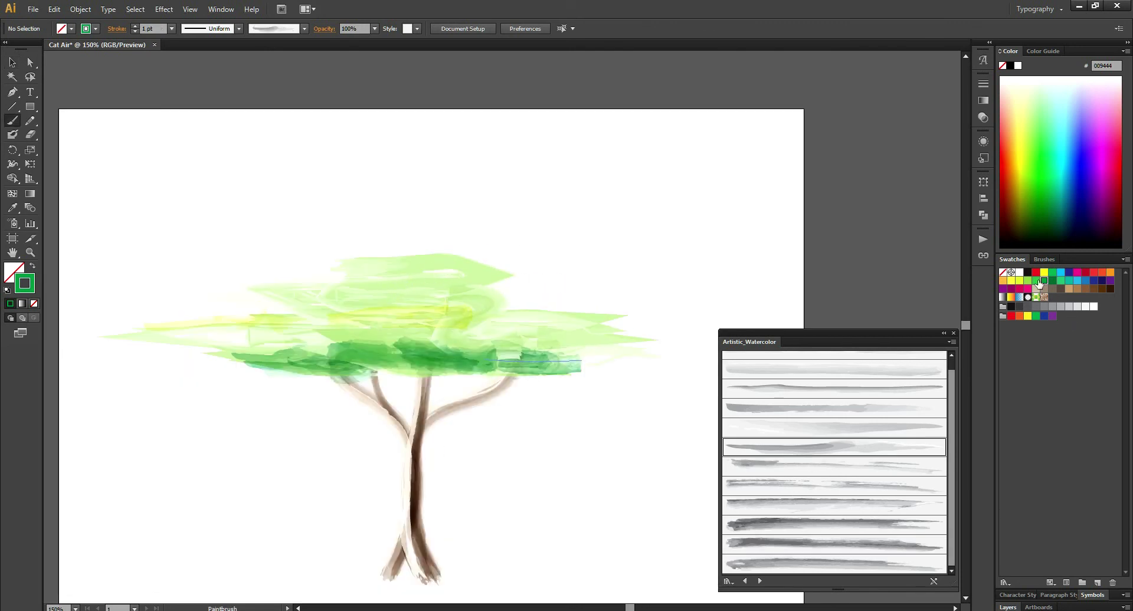
click(1011, 280)
click(1019, 281)
drag(351, 260, 489, 256)
drag(399, 253, 491, 270)
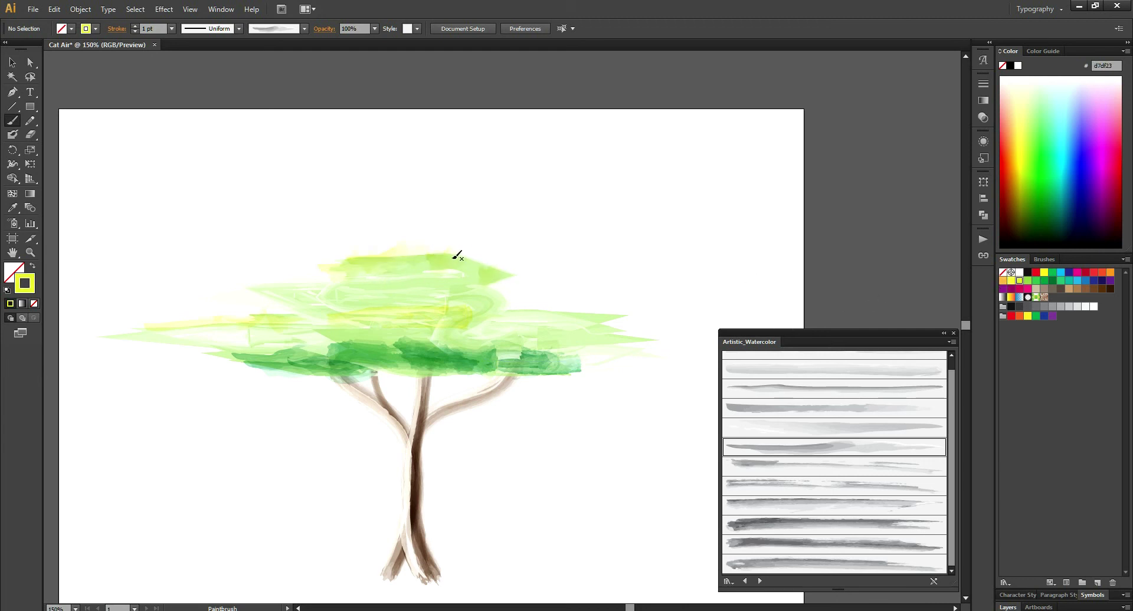
drag(270, 294, 311, 276)
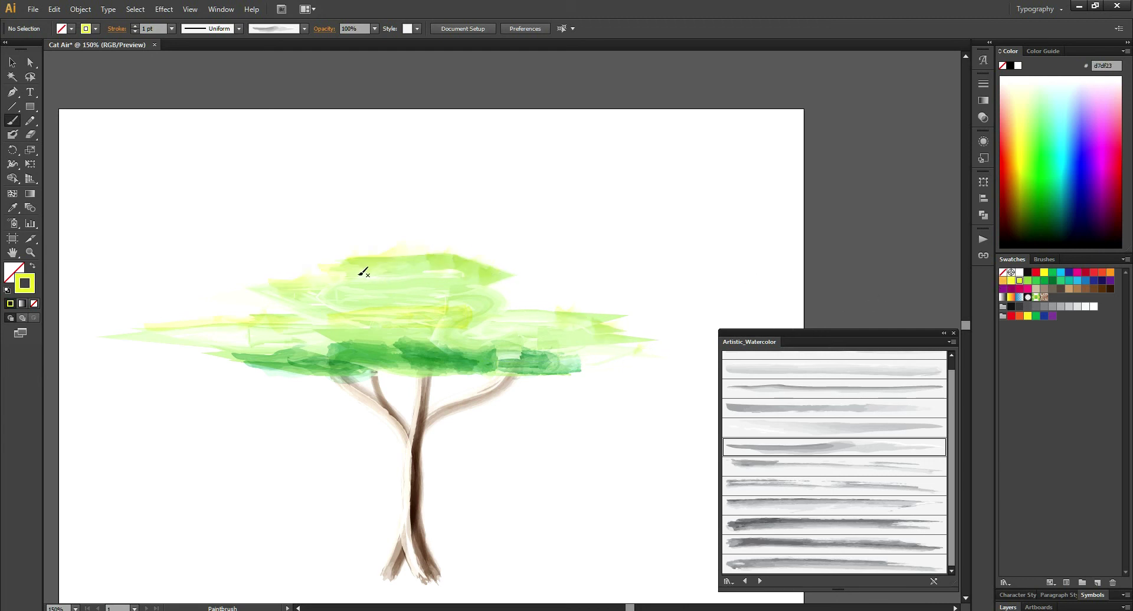
key(ctrl+minus)
key(ctrl+minus)
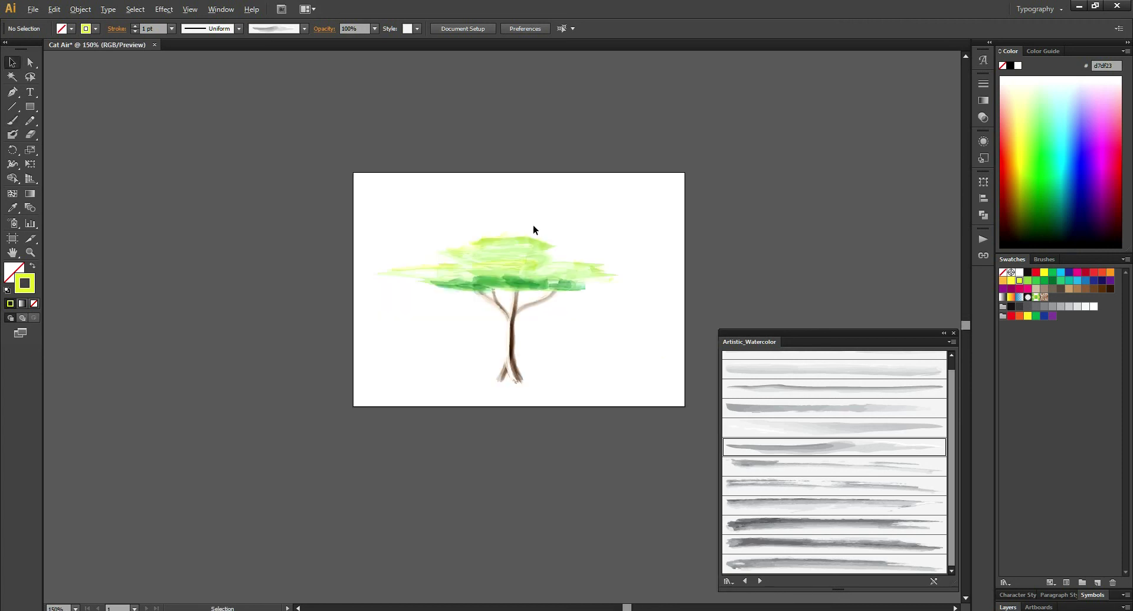
key(ctrl+plus)
key(ctrl+plus)
drag(568, 383, 522, 268)
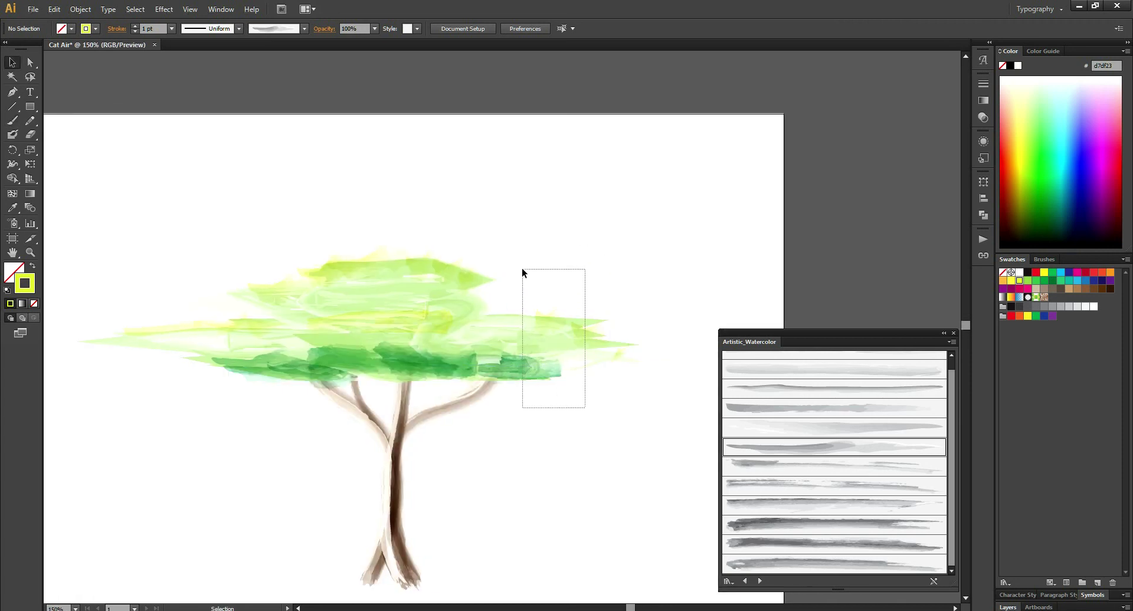
- Move the selected upper canopy strokes up and right and apply a darker watercolour brush
drag(537, 373, 586, 313)
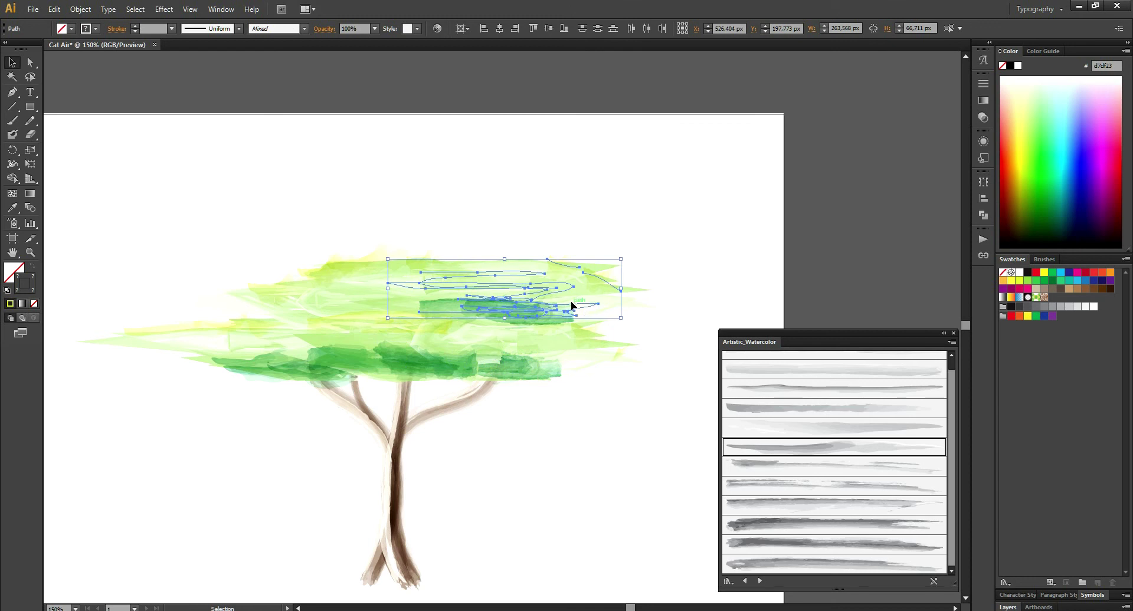
click(800, 428)
click(814, 407)
click(809, 389)
click(806, 488)
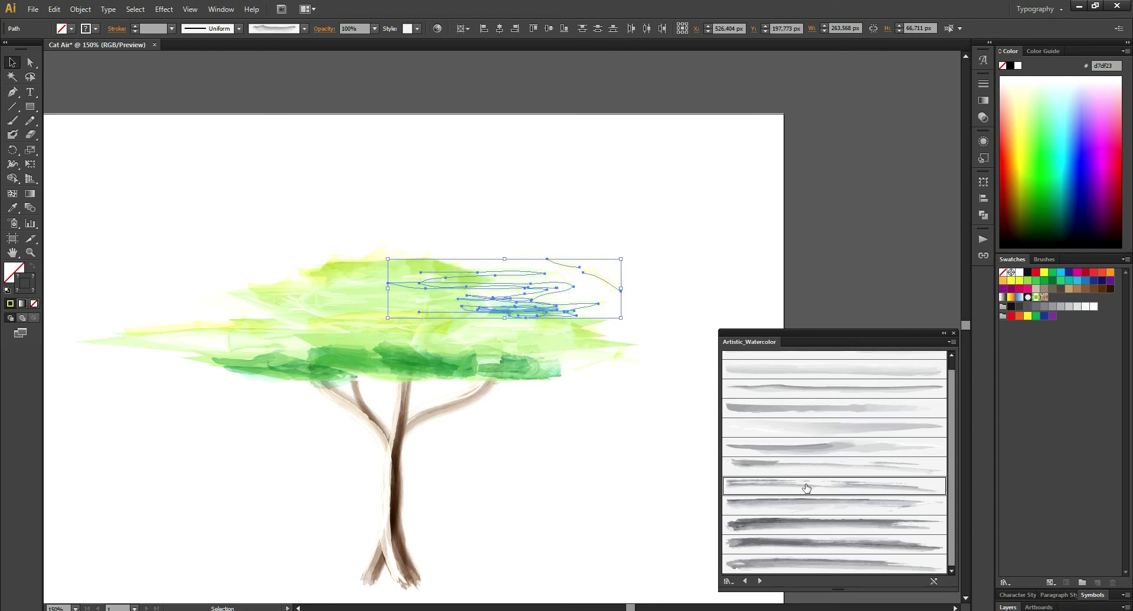
click(806, 505)
click(810, 525)
- Flip the strokes horizontally with Reflect and stretch them taller
key(o)
drag(607, 290, 544, 288)
key(v)
scroll(570, 289, up, 1)
scroll(571, 289, up, 1)
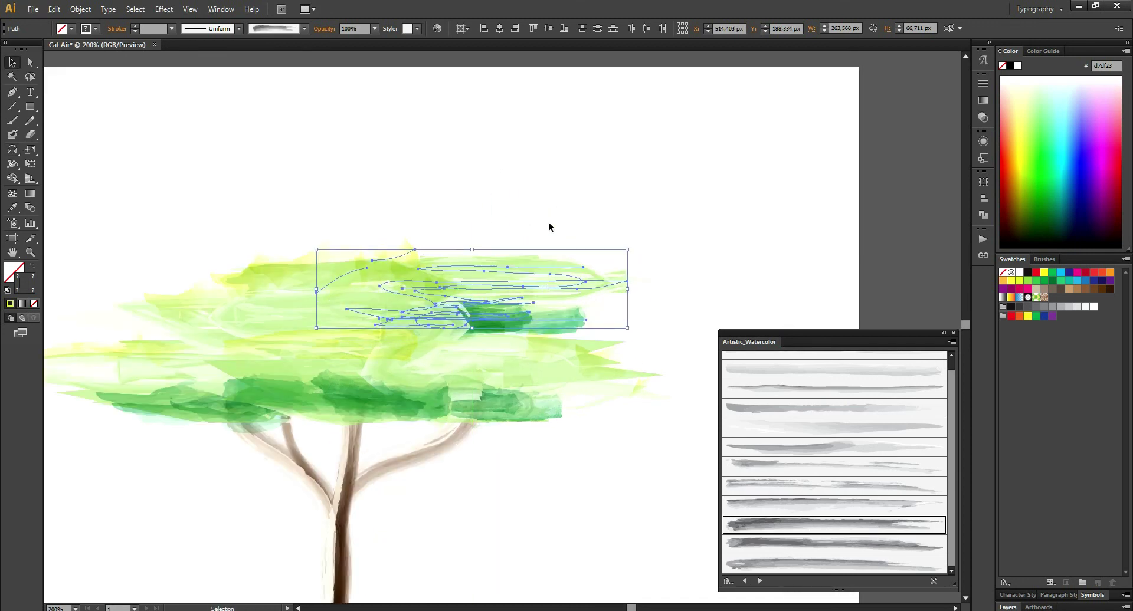
drag(473, 250, 471, 233)
- Set the strokes' weight to 2 pt
click(171, 28)
click(189, 80)
click(172, 28)
click(187, 99)
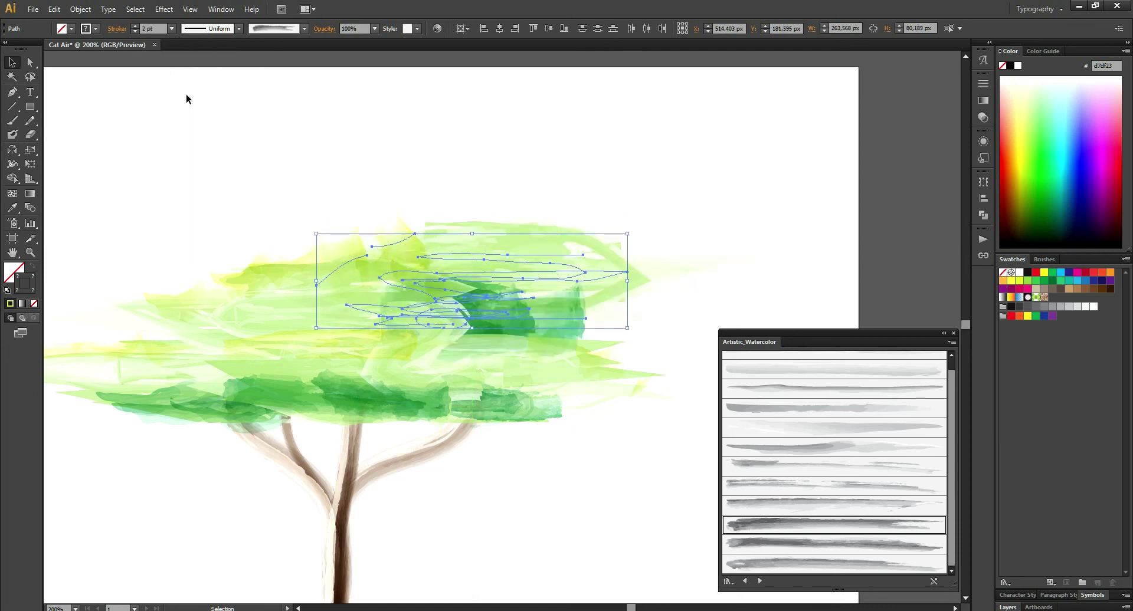
click(635, 182)
- Reshape the top canopy stroke by pulling one of its anchors upward with Direct Selection
key(ctrl+1)
scroll(564, 286, up, 3)
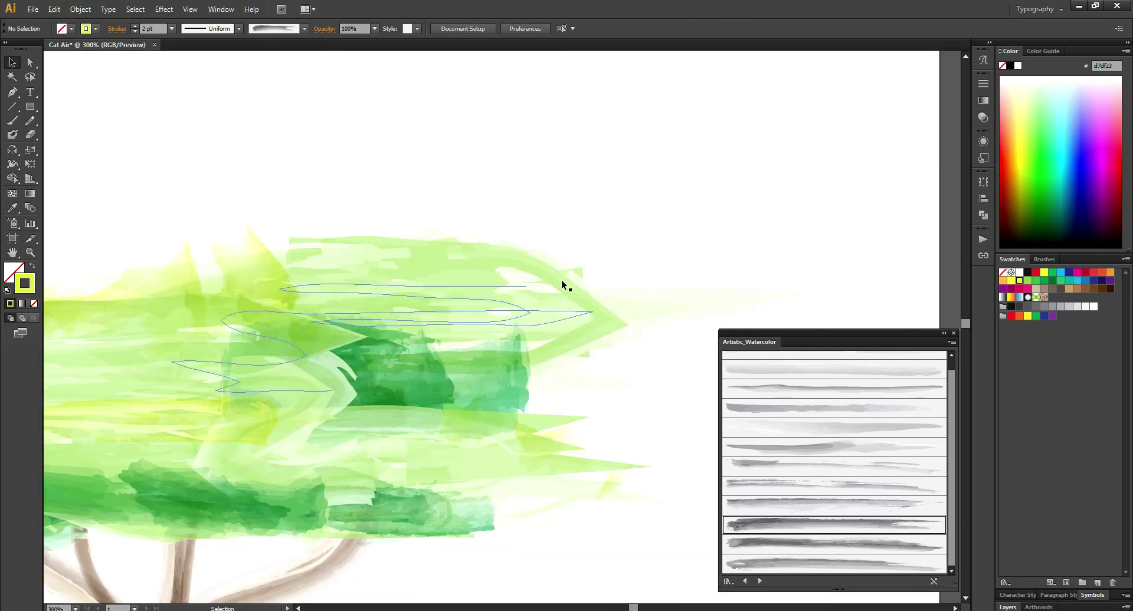
key(a)
click(594, 311)
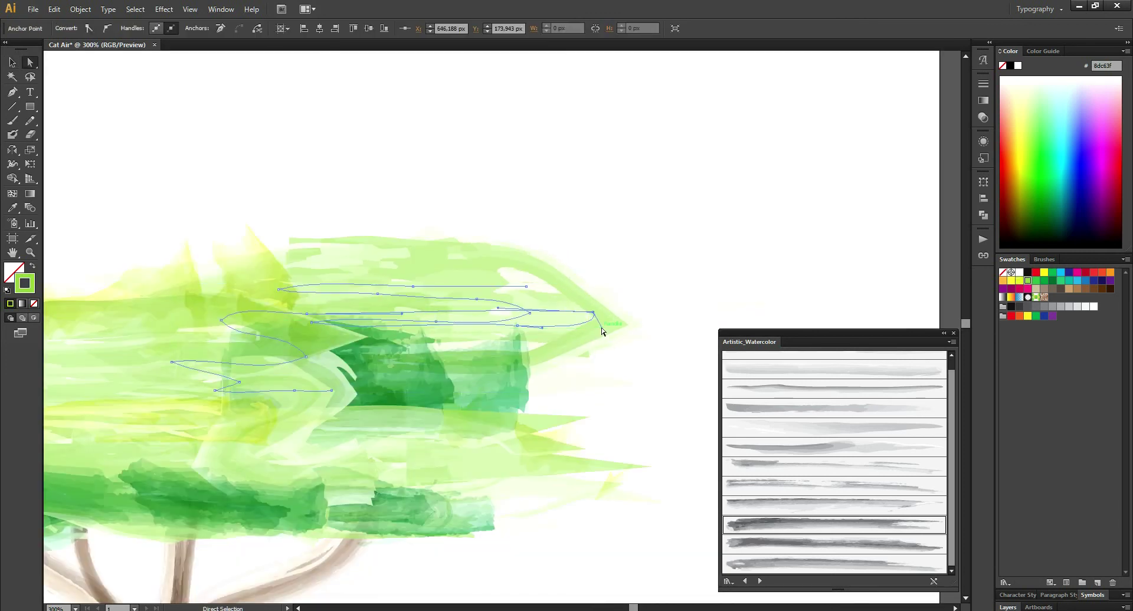
drag(627, 333, 589, 317)
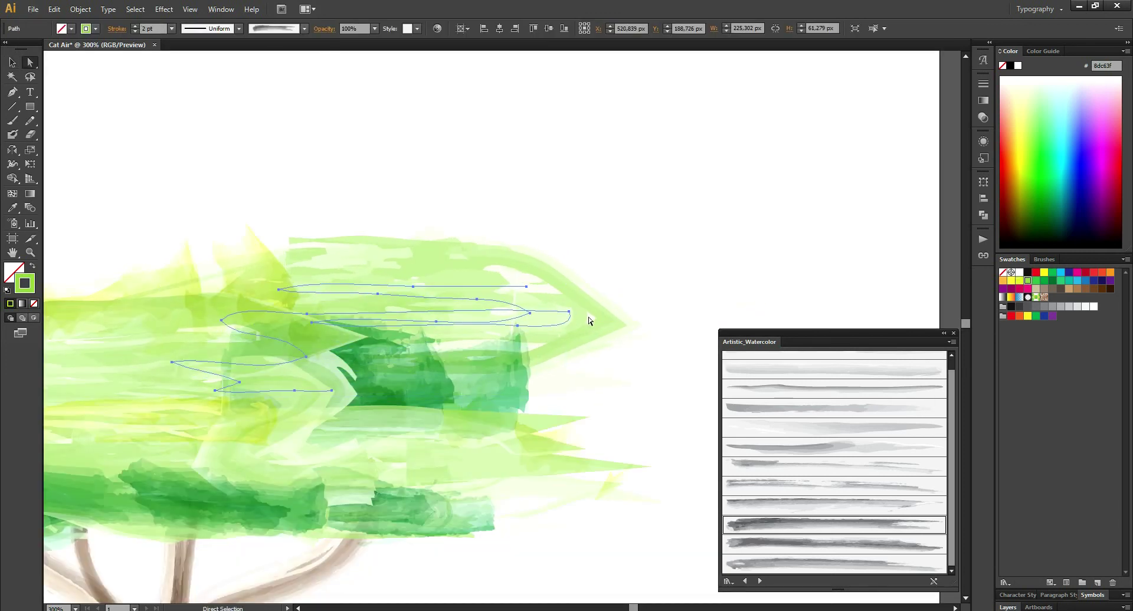
click(570, 309)
mouse_move(527, 289)
mouse_down()
mouse_move(513, 255)
mouse_move(526, 272)
mouse_up()
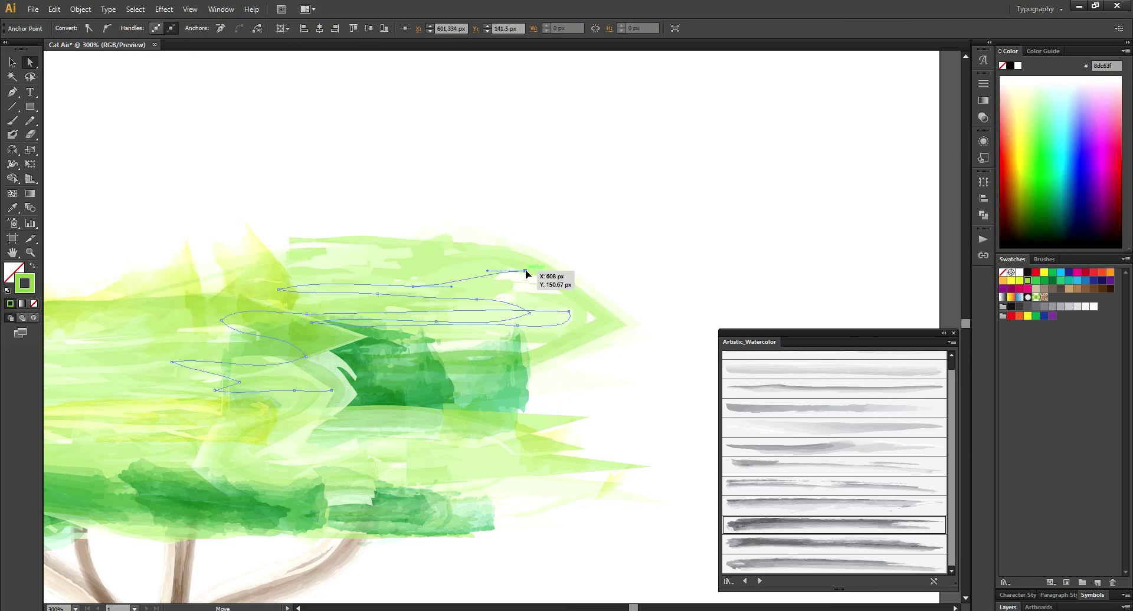
key(v)
click(597, 223)
scroll(597, 222, down, 2)
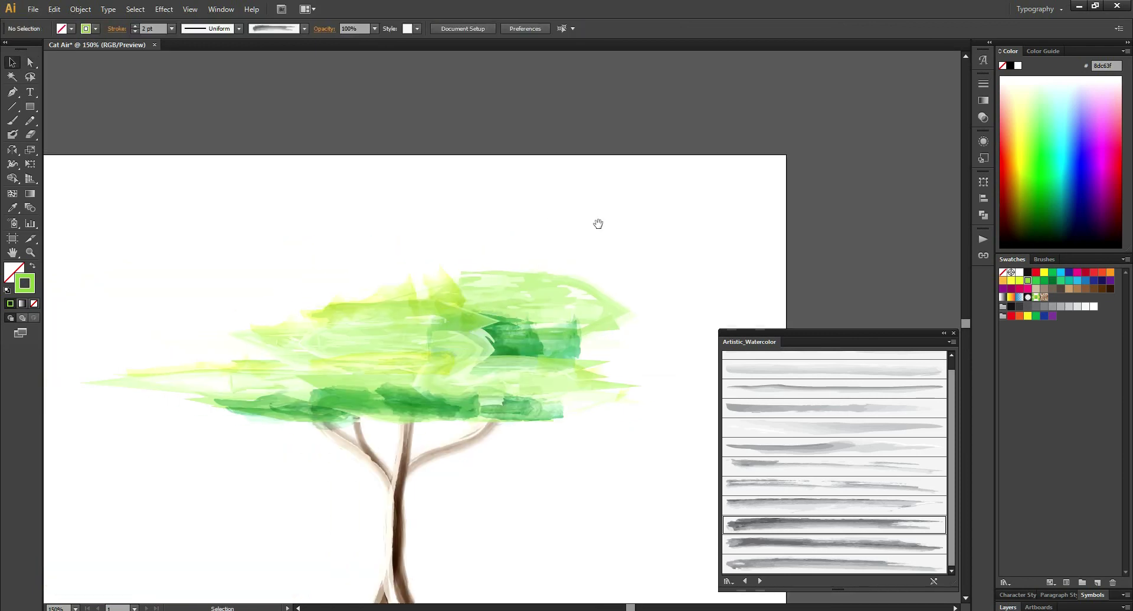
scroll(577, 227, down, 2)
scroll(516, 217, up, 2)
scroll(414, 330, up, 1)
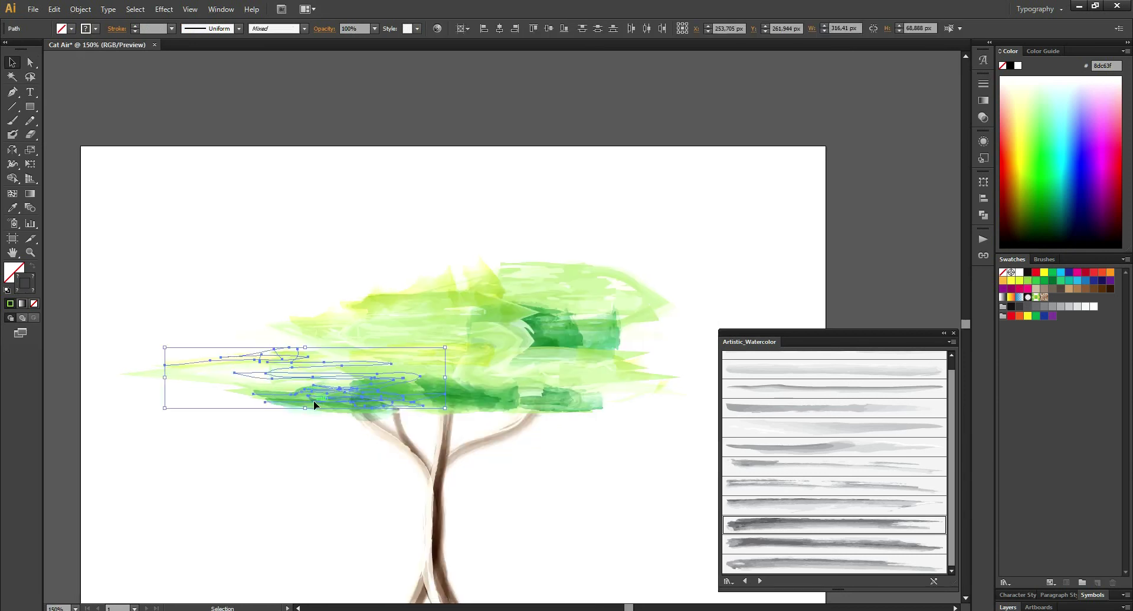
- Raise a left canopy stroke, give it a different watercolour brush, and mirror it vertically
drag(313, 405, 303, 328)
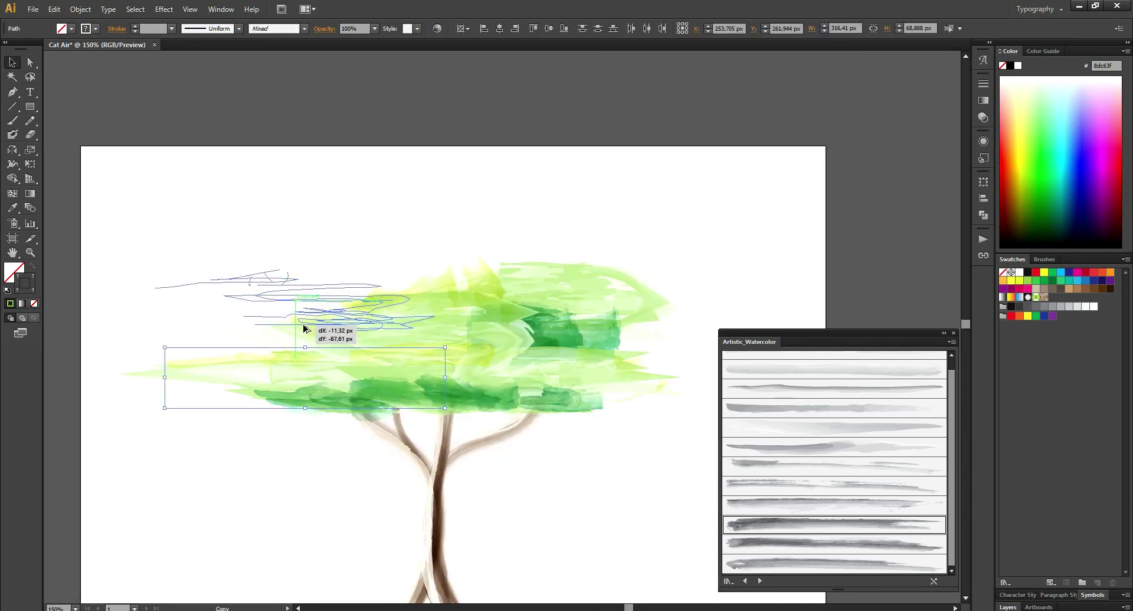
click(809, 505)
key(o)
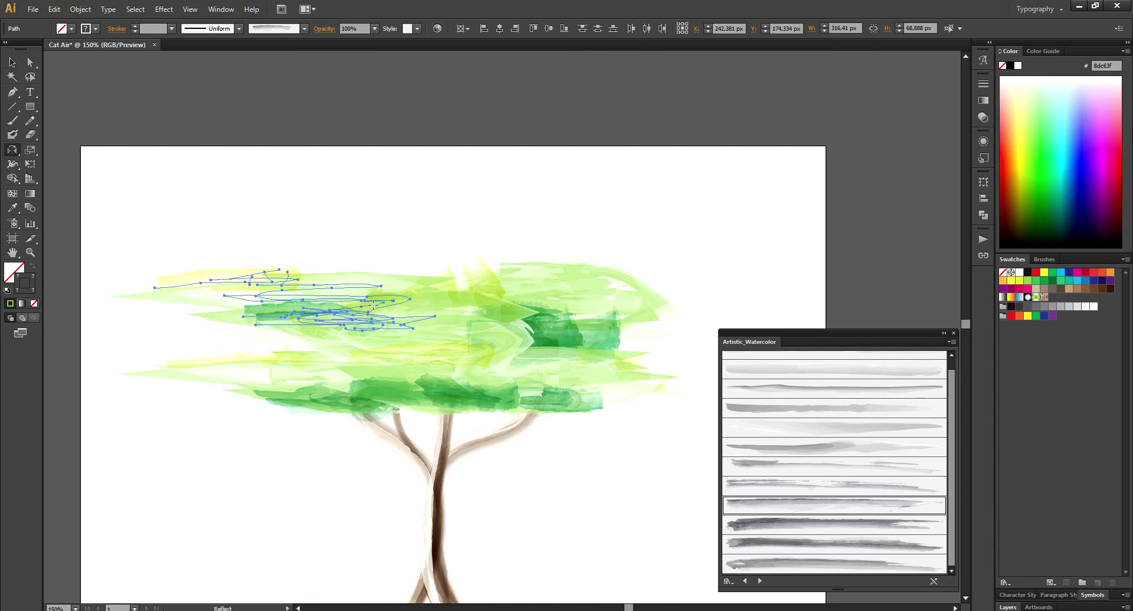
drag(368, 304, 204, 294)
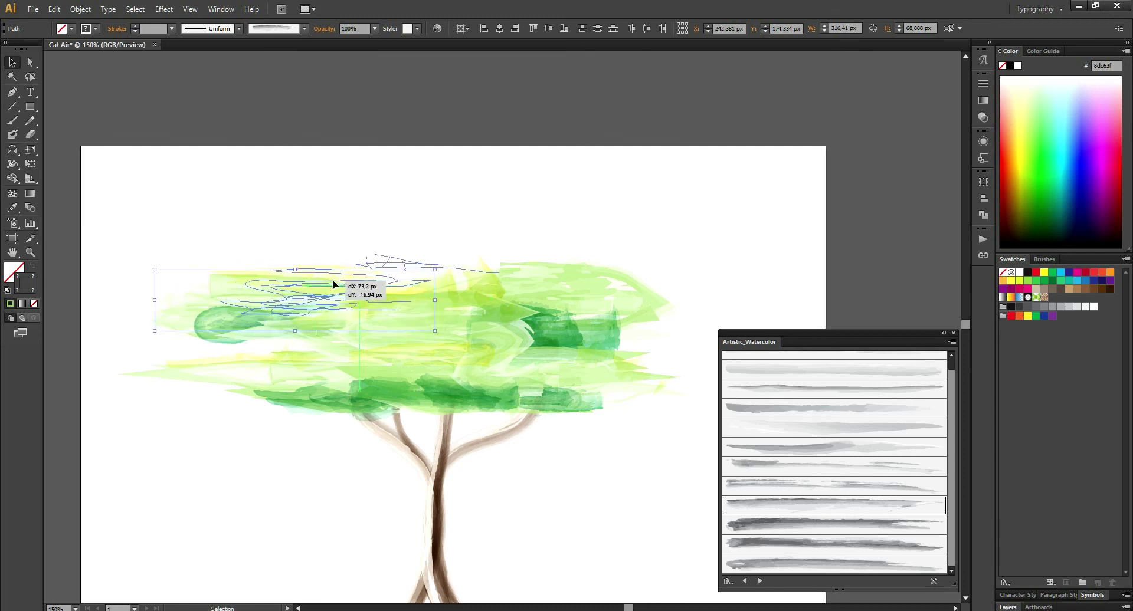
drag(295, 305, 331, 280)
click(478, 199)
- Move another foliage stroke up to the top of the tree
key(ctrl+minus)
key(ctrl+minus)
drag(501, 237, 511, 254)
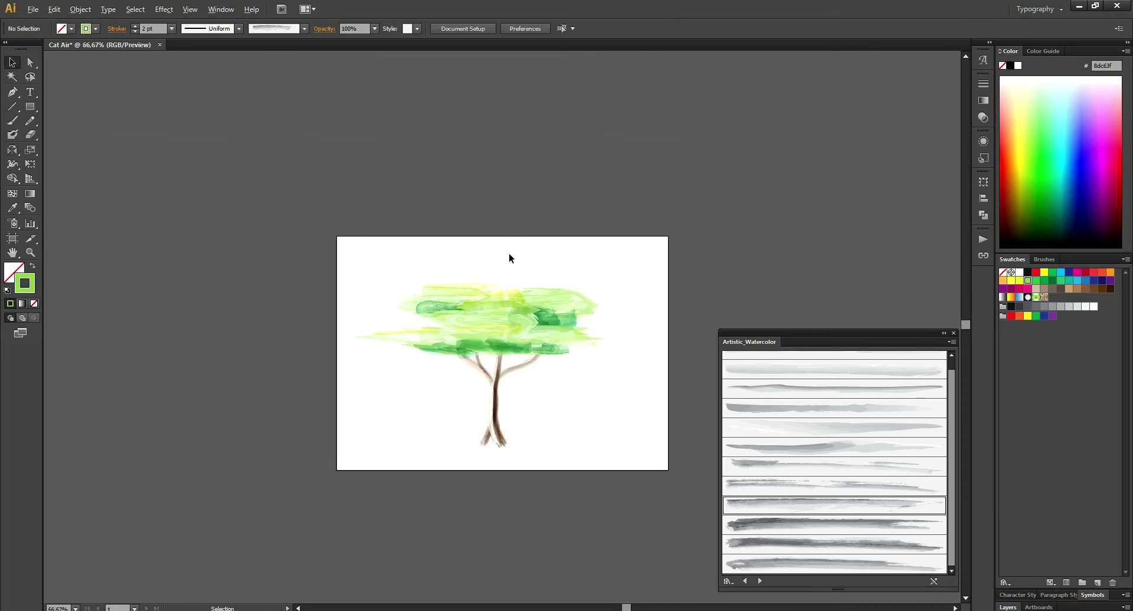
key(ctrl+plus)
key(ctrl+plus)
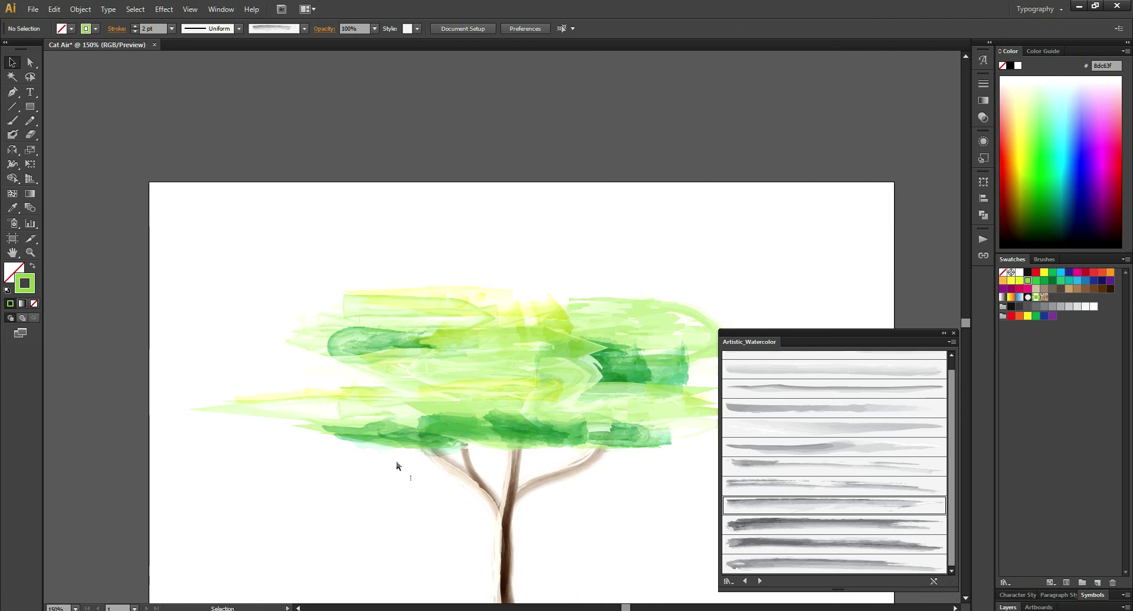
drag(410, 481, 278, 412)
drag(384, 430, 485, 300)
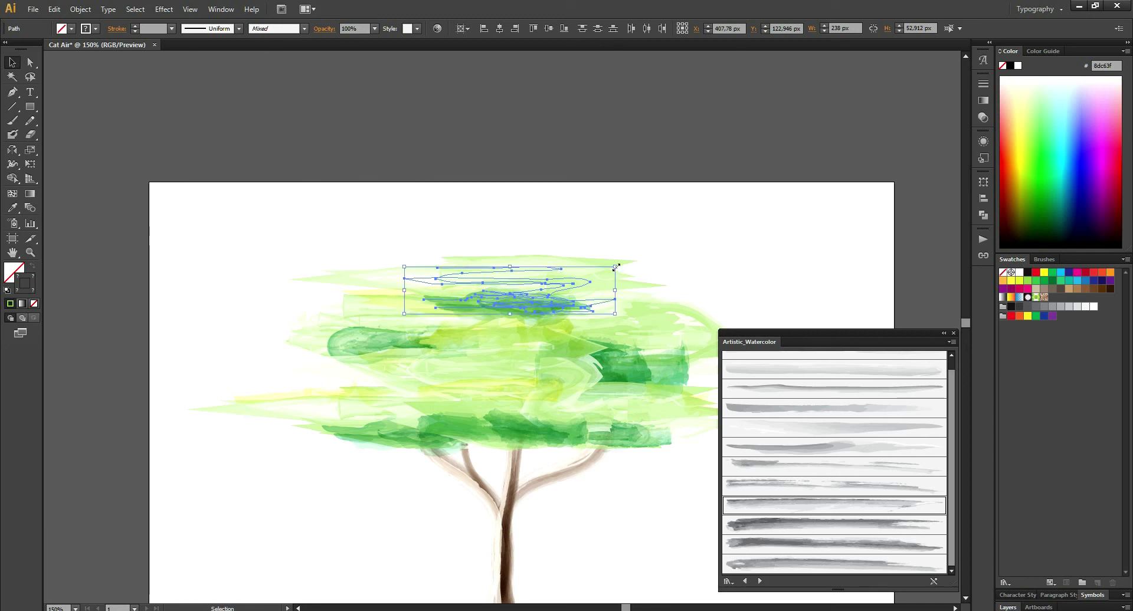
click(649, 237)
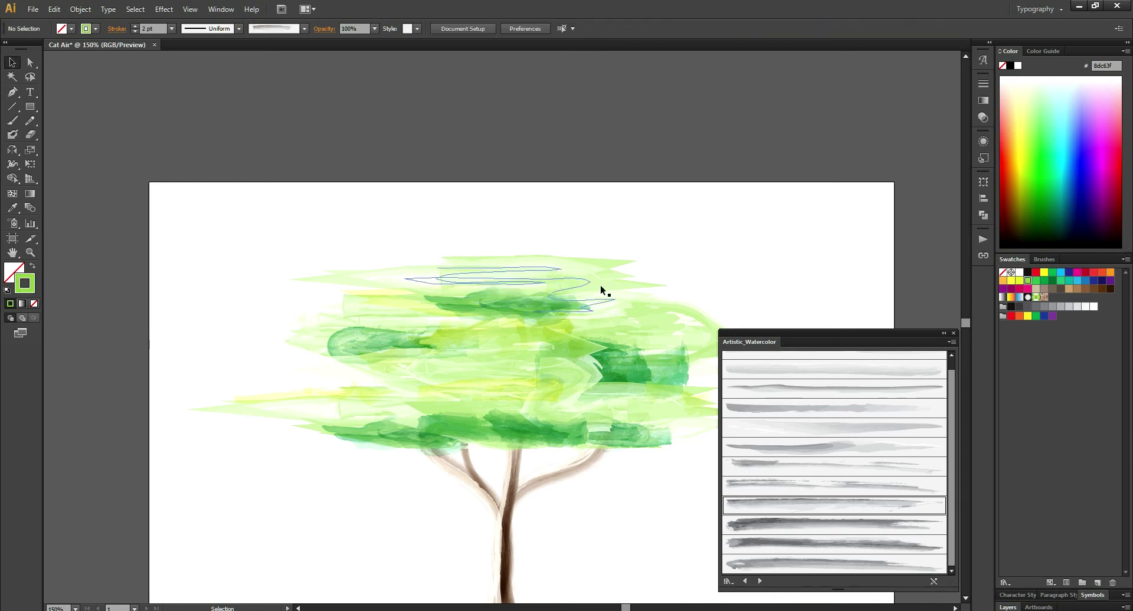
- Pan the view to show the whole finished tree on the artboard
scroll(702, 224, down, 2)
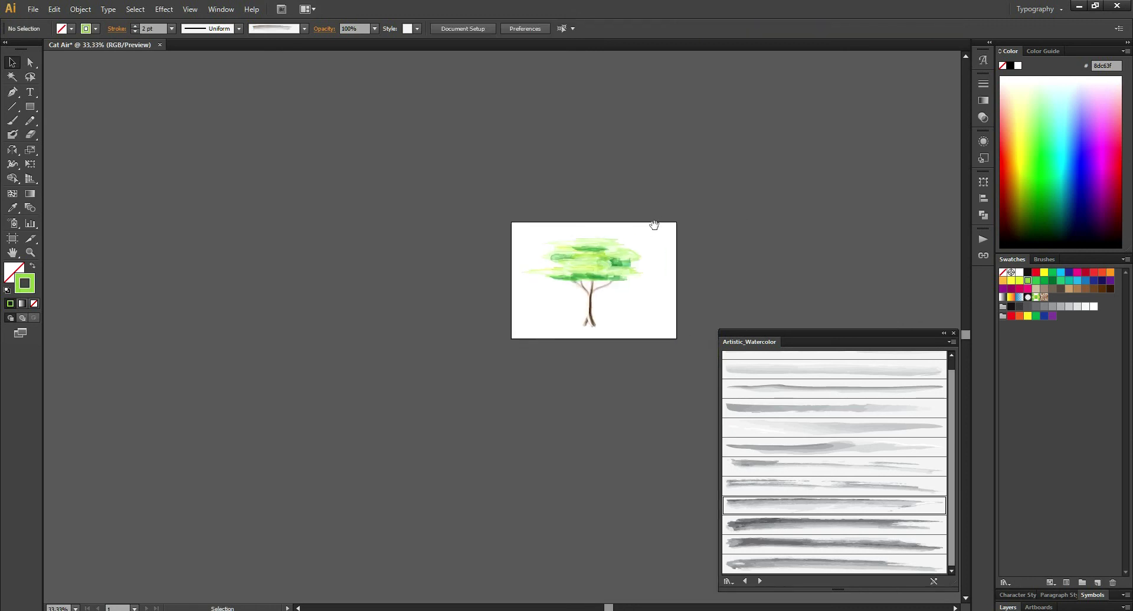
scroll(636, 230, up, 2)
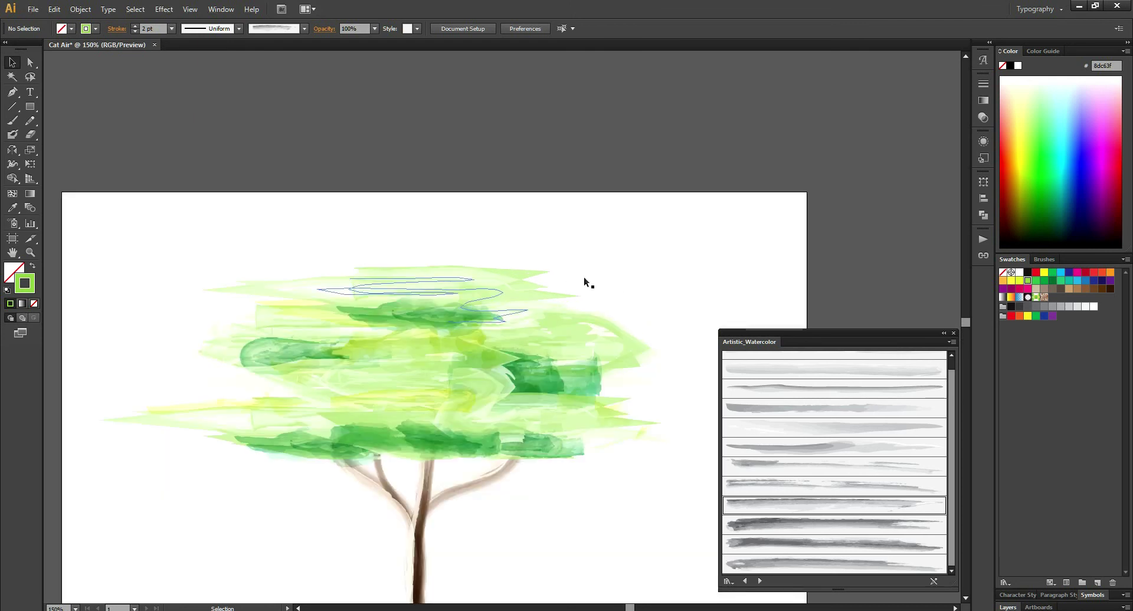
drag(648, 239, 636, 118)
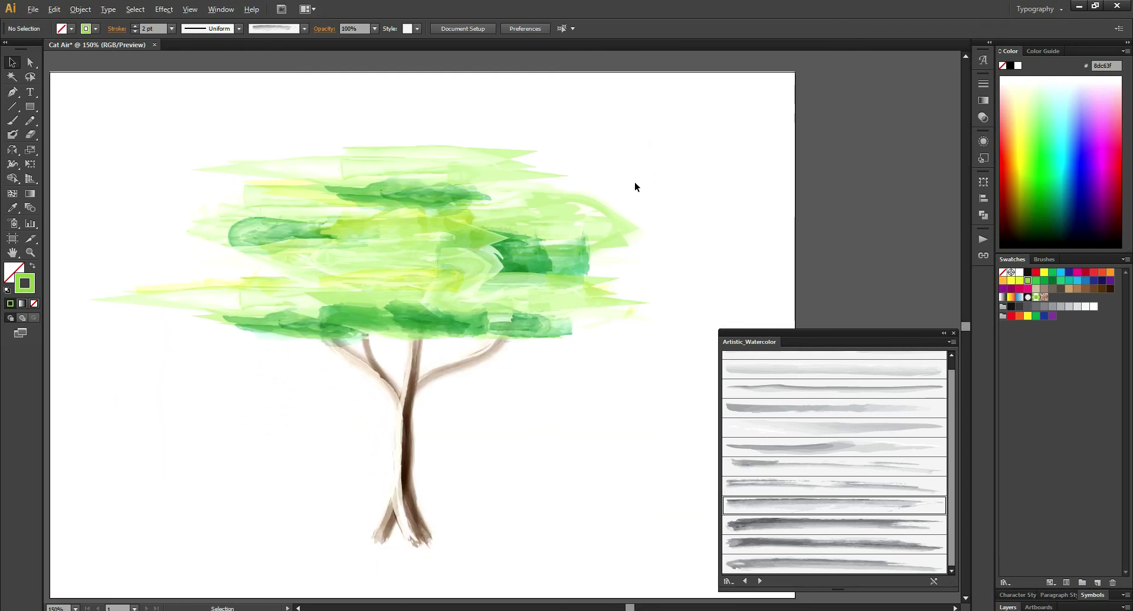
scroll(635, 183, down, 1)
drag(653, 173, 610, 216)
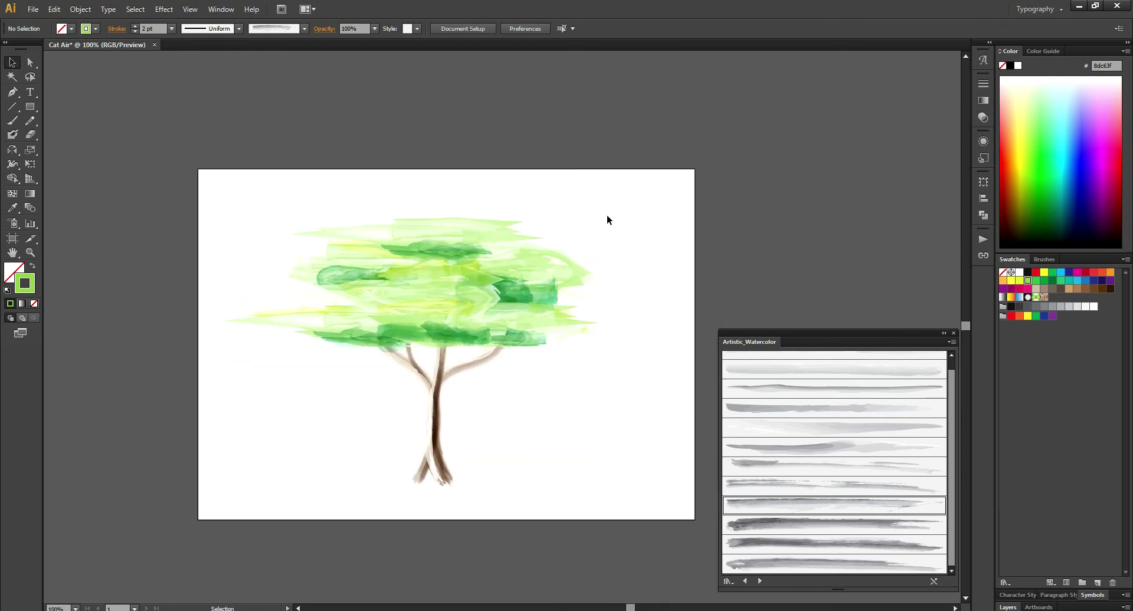
key(alt)
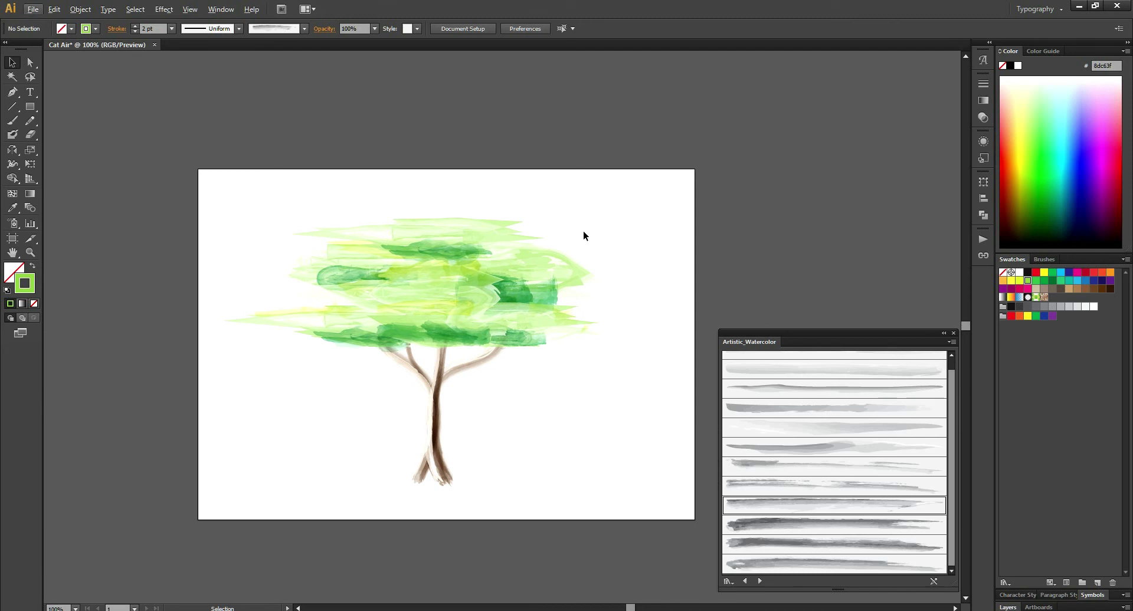